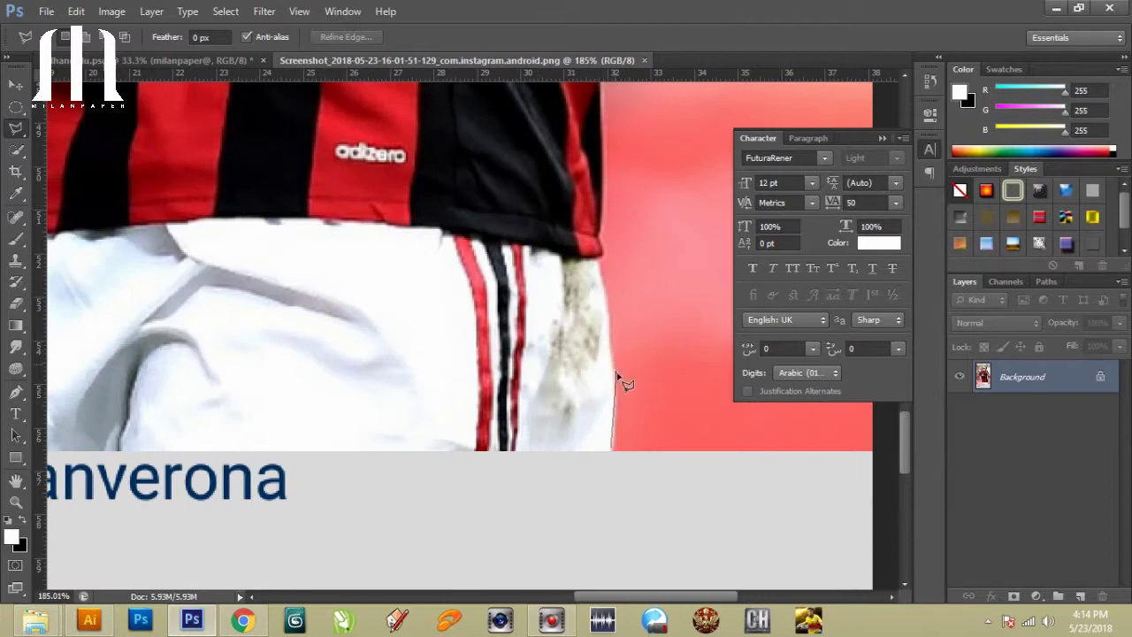
Trace the lasso outline up the player's shorts and jersey edge toward the arm.
left_click_drag(616, 373, 604, 254)
scroll(610, 176, "up", 3)
left_click_drag(611, 175, 611, 255)
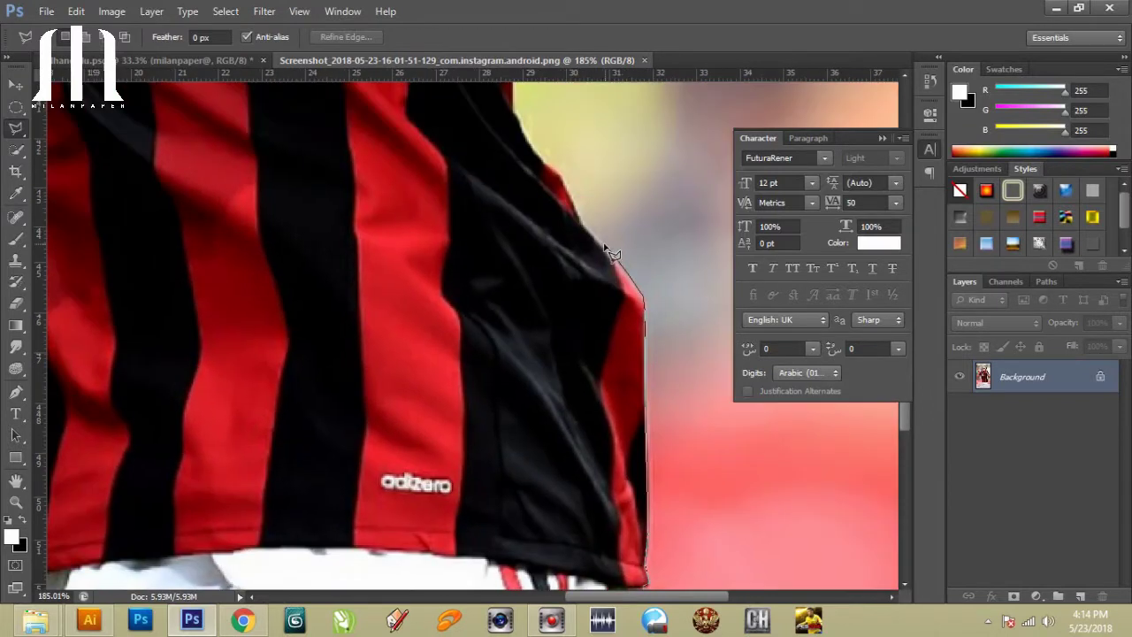
scroll(531, 139, "up", 3)
left_click_drag(566, 188, 595, 212)
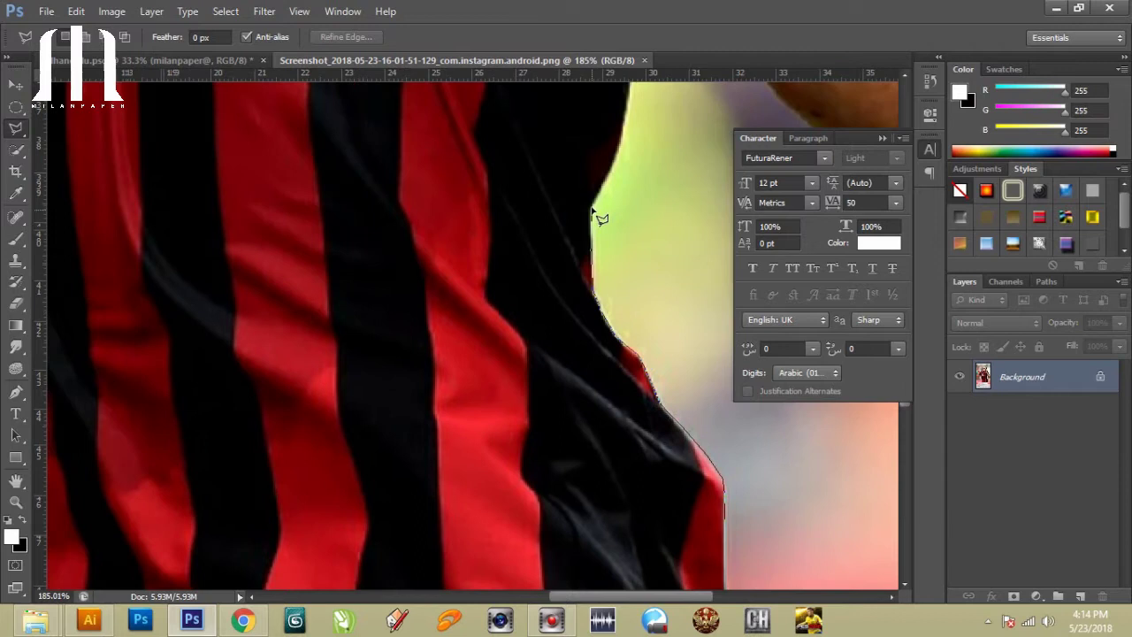
scroll(619, 159, "up", 3)
left_click_drag(577, 342, 594, 220)
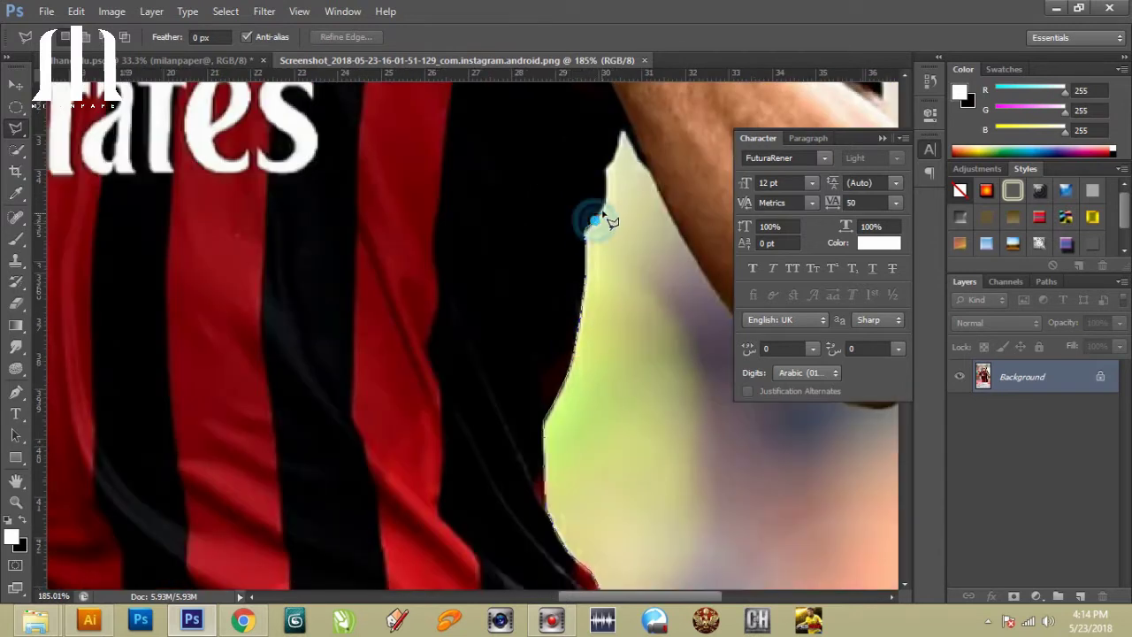
left_click(619, 260)
mouse_move(669, 353)
left_mouse_down()
mouse_move(538, 299)
mouse_move(626, 376)
left_mouse_up()
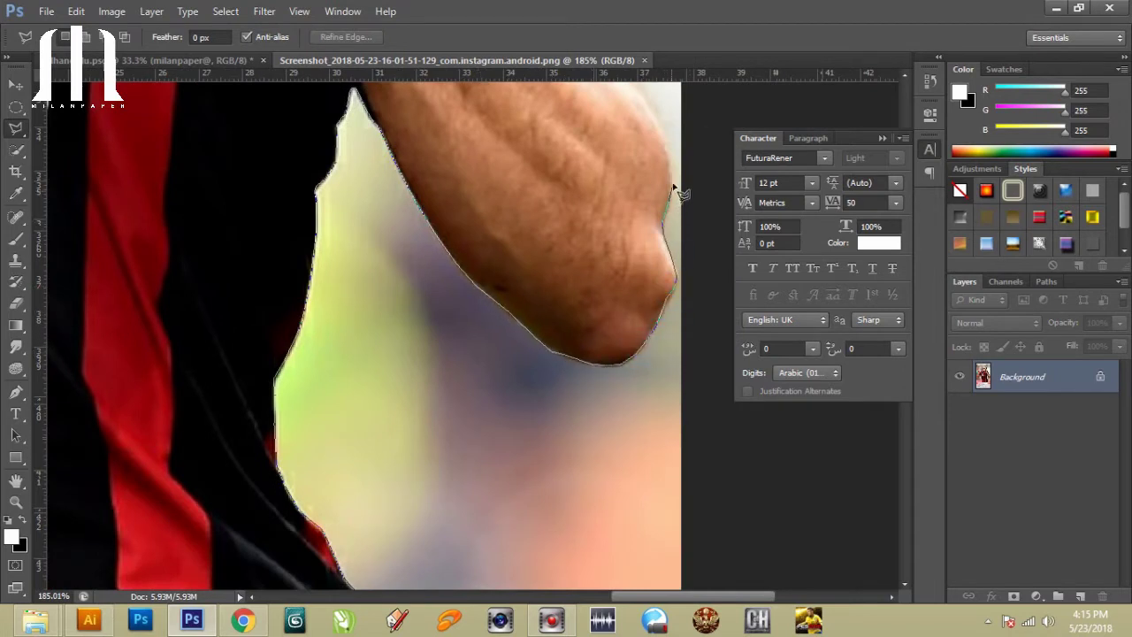
Anchor more lasso points up the jersey edge to the jersey corner.
scroll(674, 188, "up", 3)
left_click(608, 192)
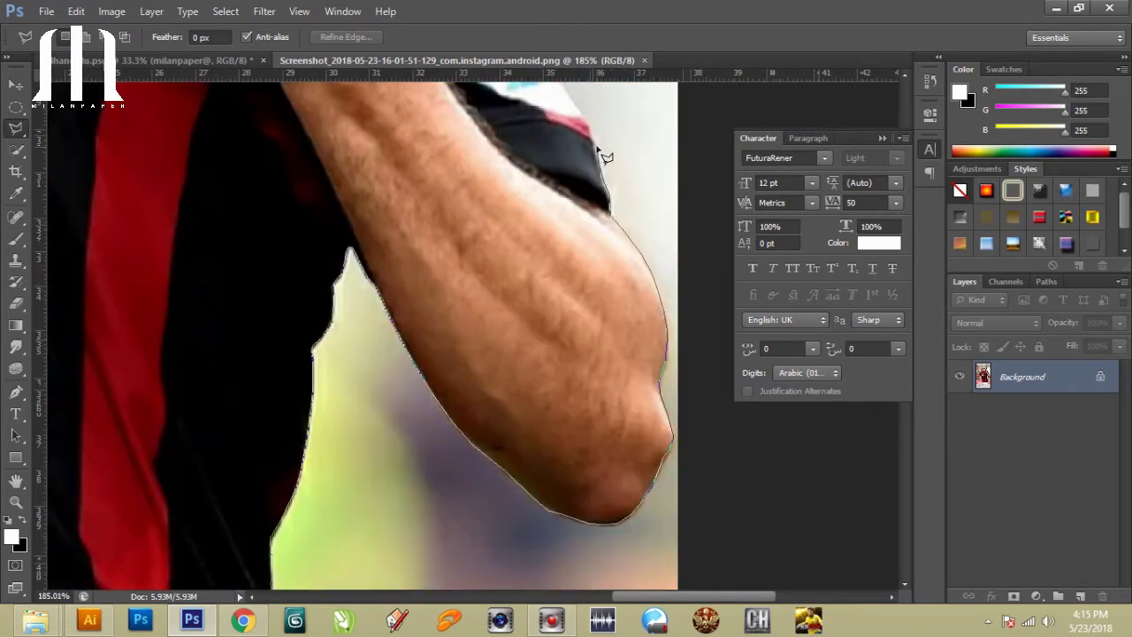
scroll(608, 157, "up", 3)
left_click(619, 265)
left_click(578, 207)
scroll(538, 156, "up", 3)
left_click(566, 275)
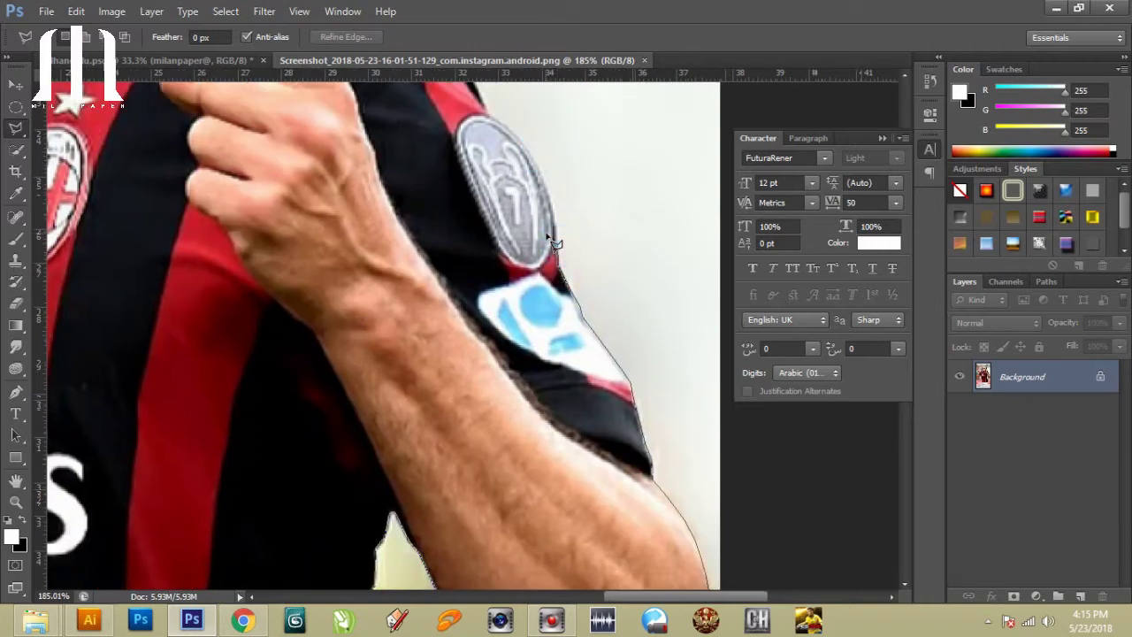
scroll(499, 124, "up", 3)
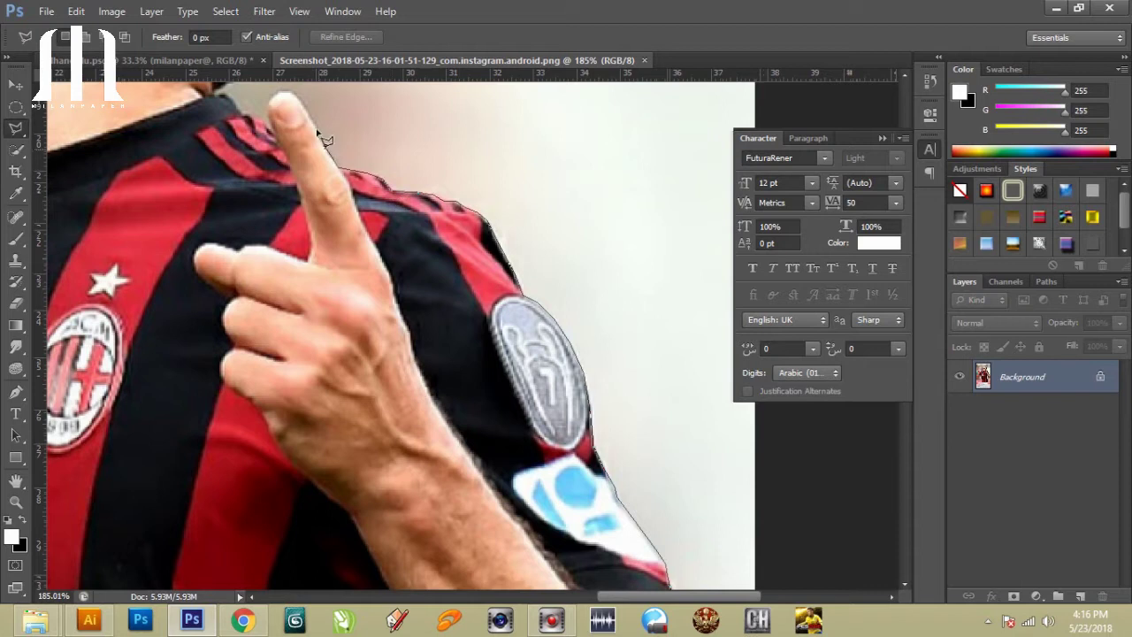
Extend the outline past the shoulder and neck, up the beard and over the hair.
left_click_drag(318, 128, 386, 190)
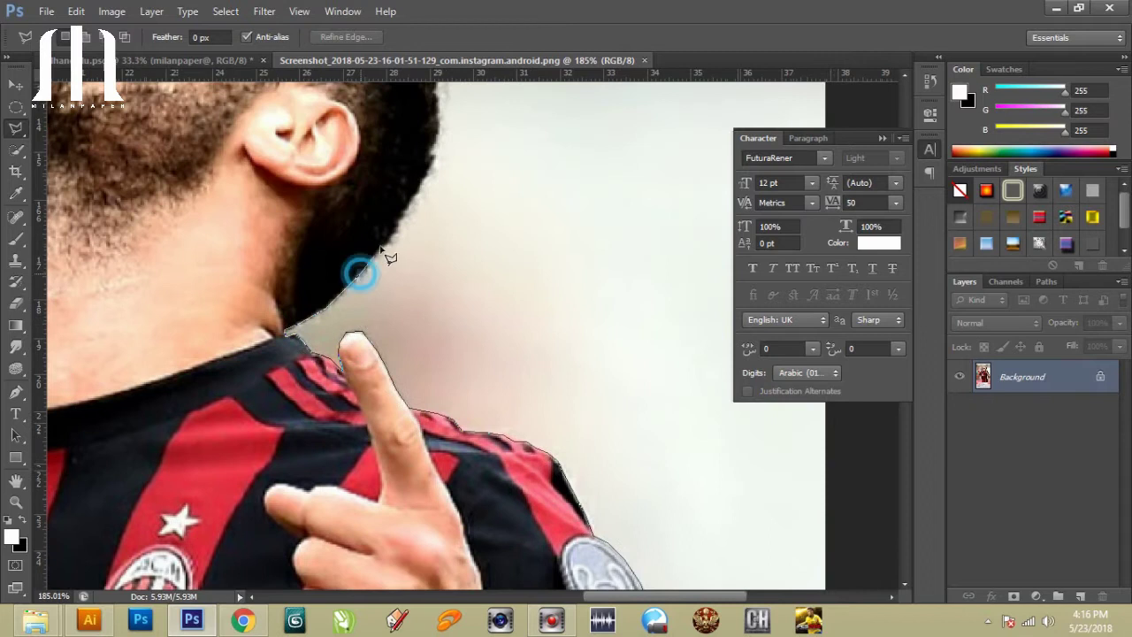
scroll(360, 271, "up", 3)
left_click(360, 270)
scroll(438, 177, "up", 3)
left_click(417, 246)
left_click_drag(416, 246, 386, 186)
left_click_drag(361, 141, 387, 251)
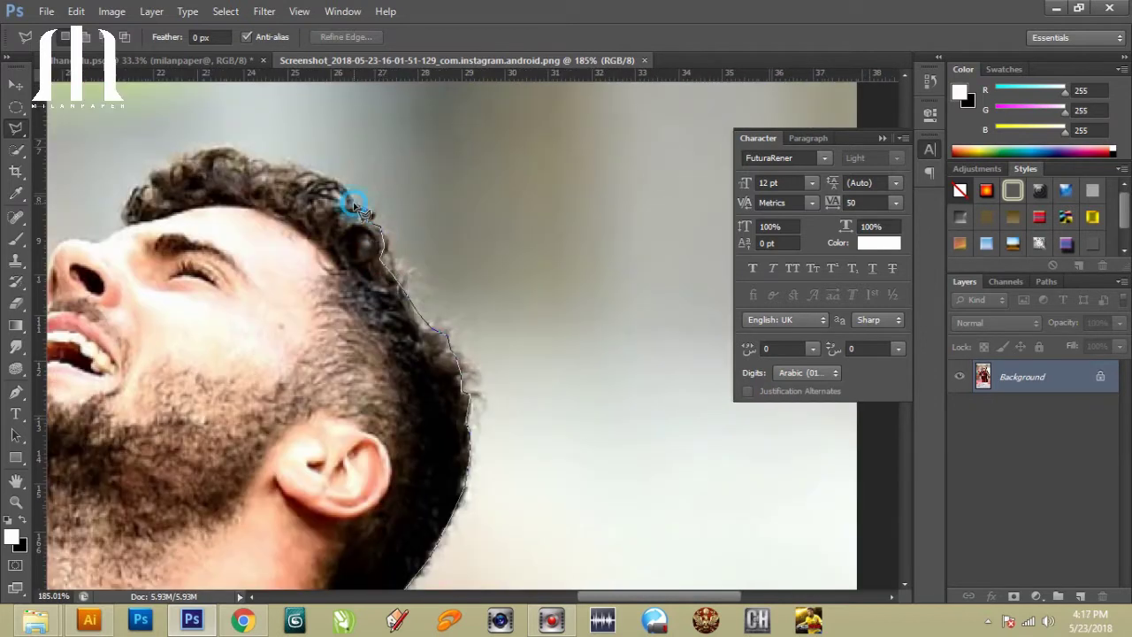
left_click_drag(283, 168, 204, 156)
left_click_drag(134, 234, 385, 183)
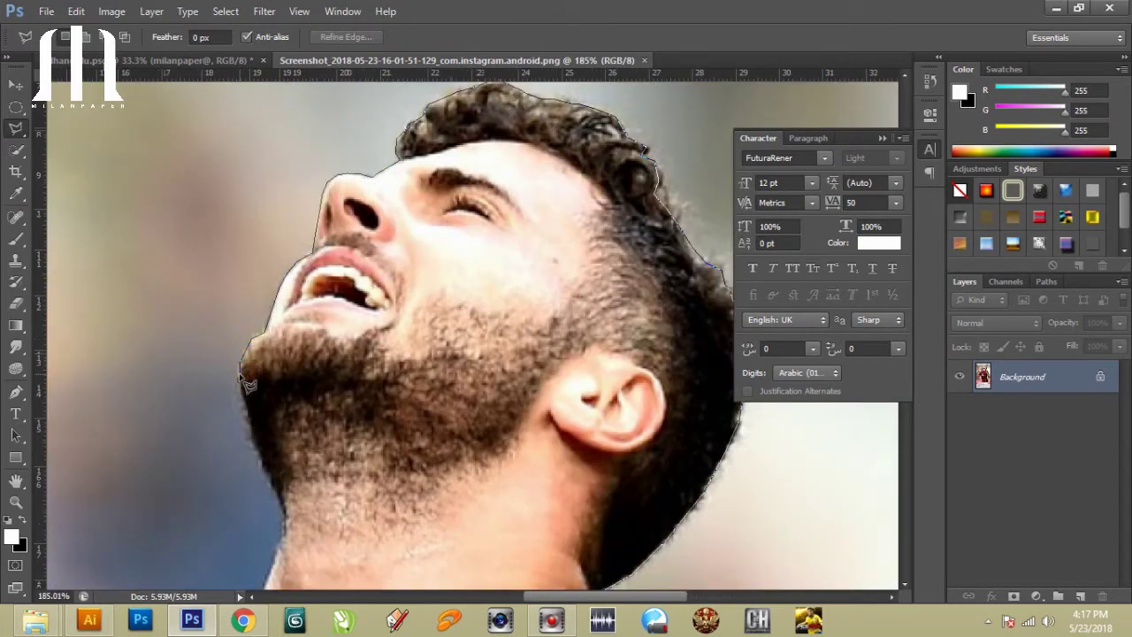
Trace the outline down the player's jaw, neck and shoulder.
left_click_drag(252, 410, 267, 468)
left_click_drag(283, 519, 309, 345)
left_click_drag(283, 489, 363, 373)
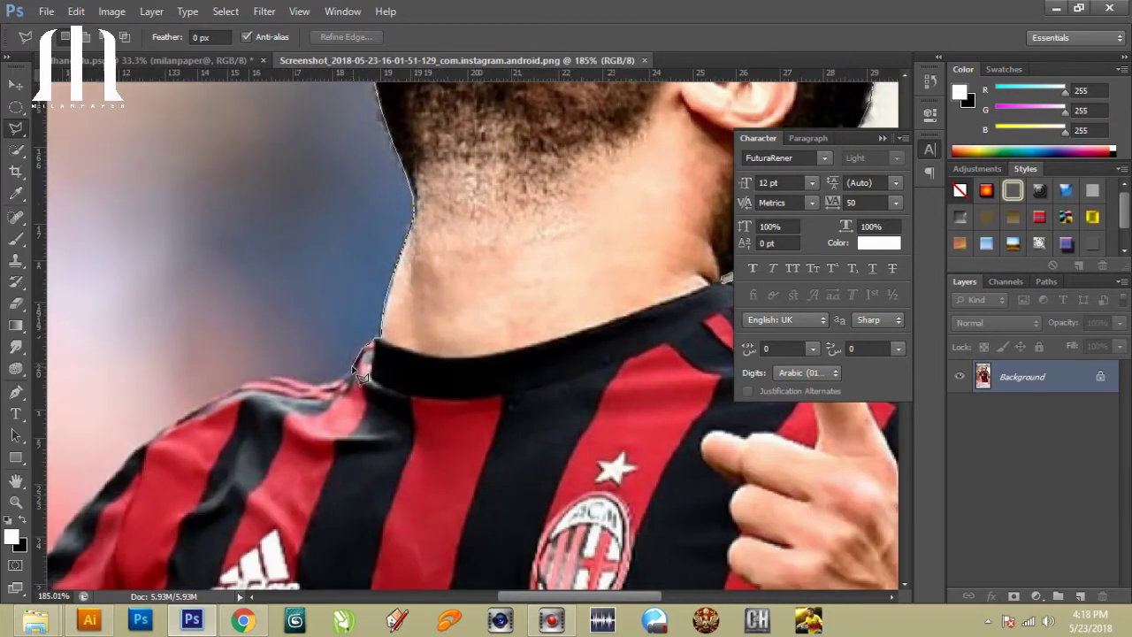
left_click_drag(251, 385, 341, 289)
left_click(228, 408)
left_click_drag(190, 465, 308, 250)
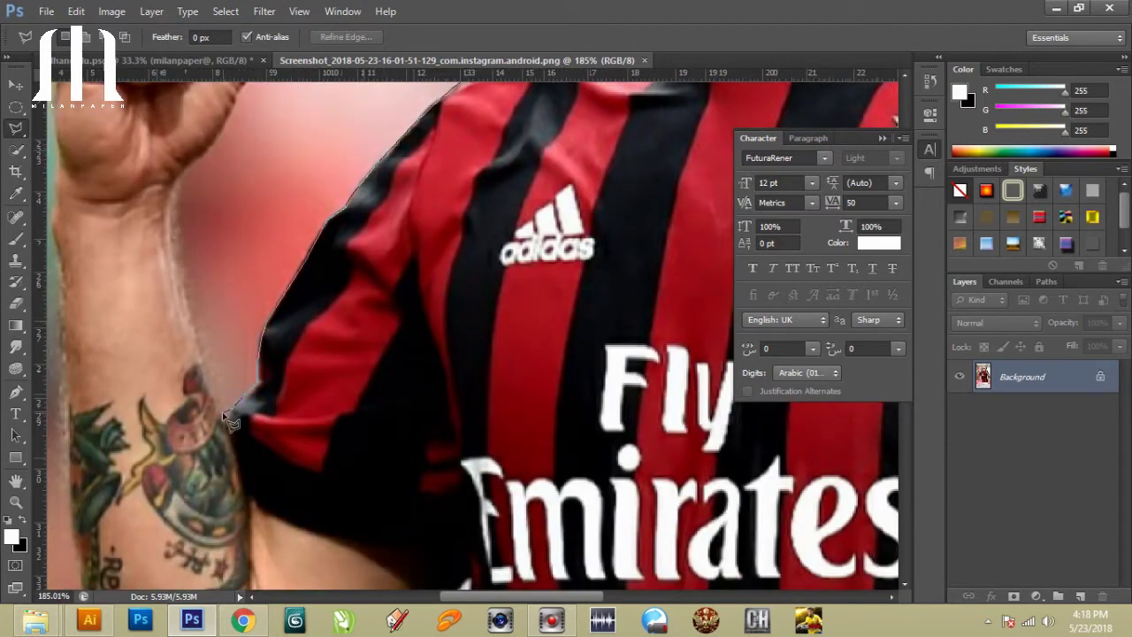
Extend the outline up the raised fist and around the fingertip.
left_click_drag(185, 175, 193, 304)
left_click(257, 205)
left_click_drag(229, 123, 296, 216)
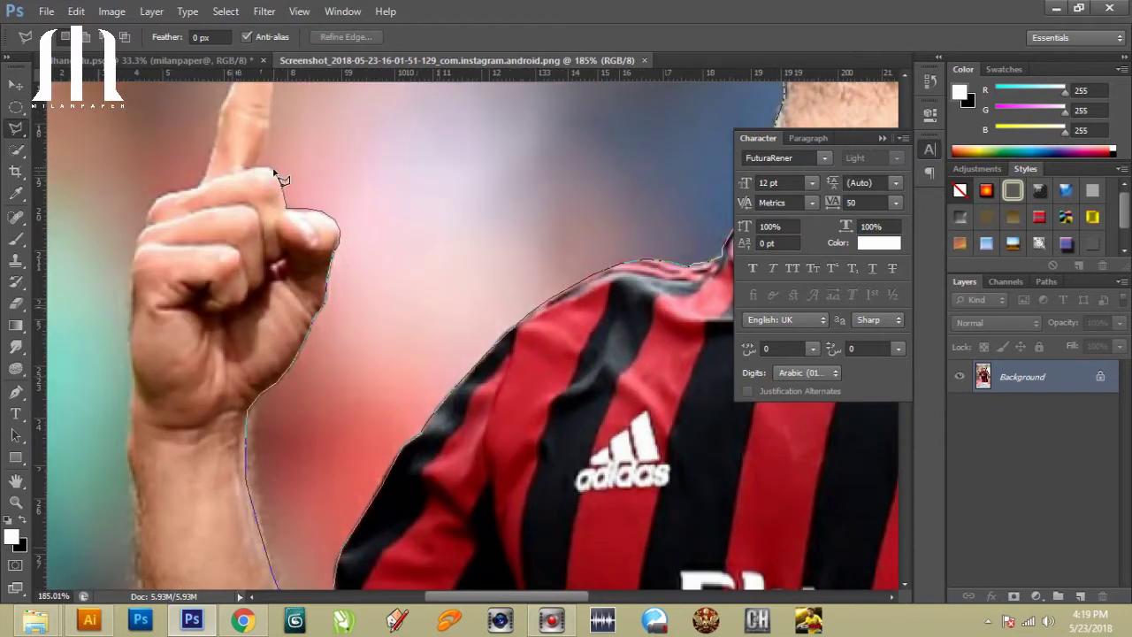
left_click_drag(269, 127, 269, 233)
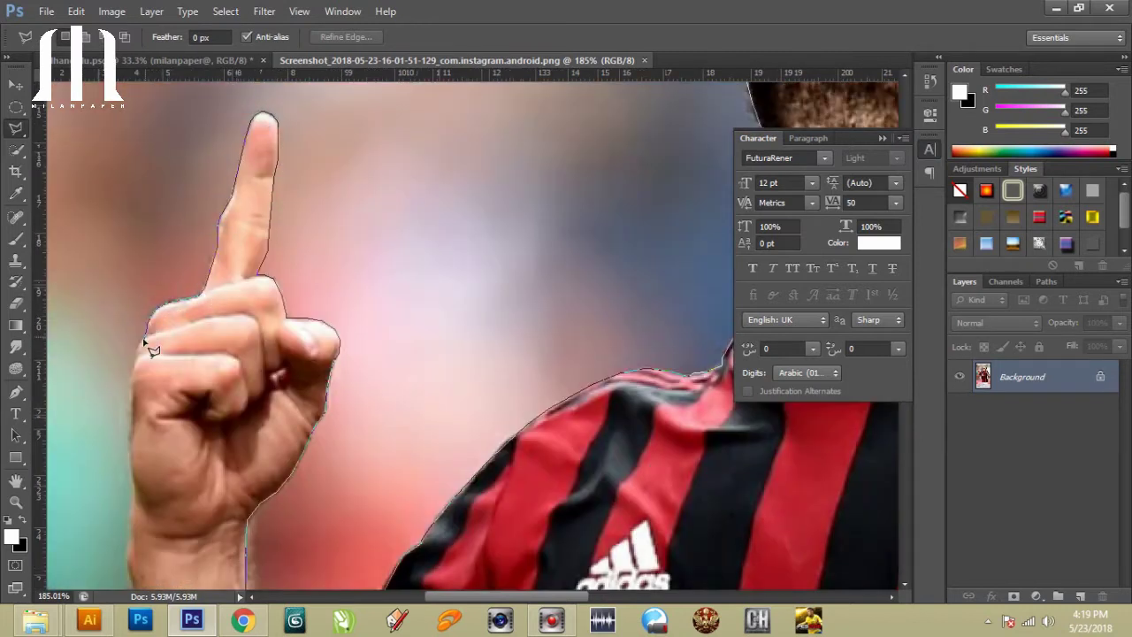
left_click_drag(137, 447, 177, 309)
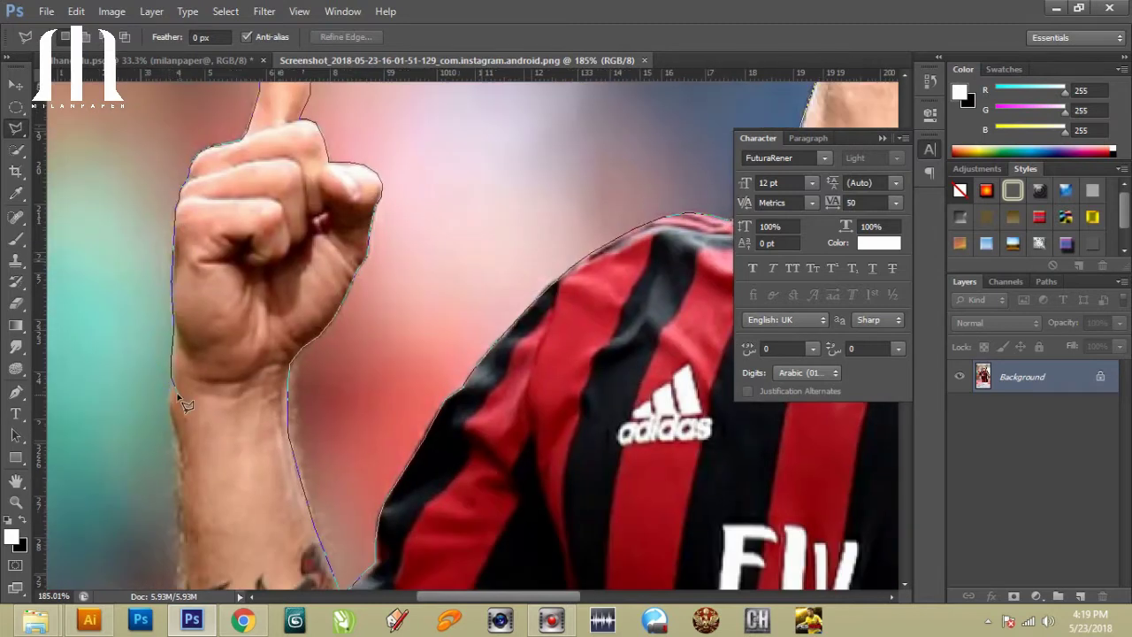
Carry the outline down the tattooed forearm, around the elbow and down the jersey side.
scroll(182, 436, "down", 3)
scroll(179, 356, "down", 3)
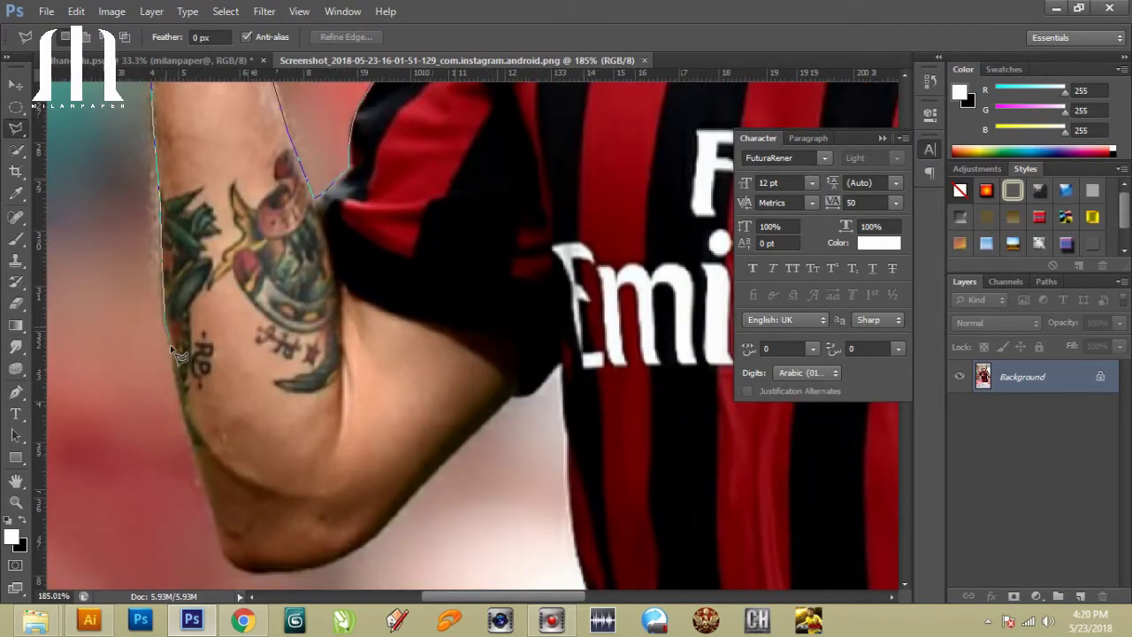
scroll(196, 445, "down", 3)
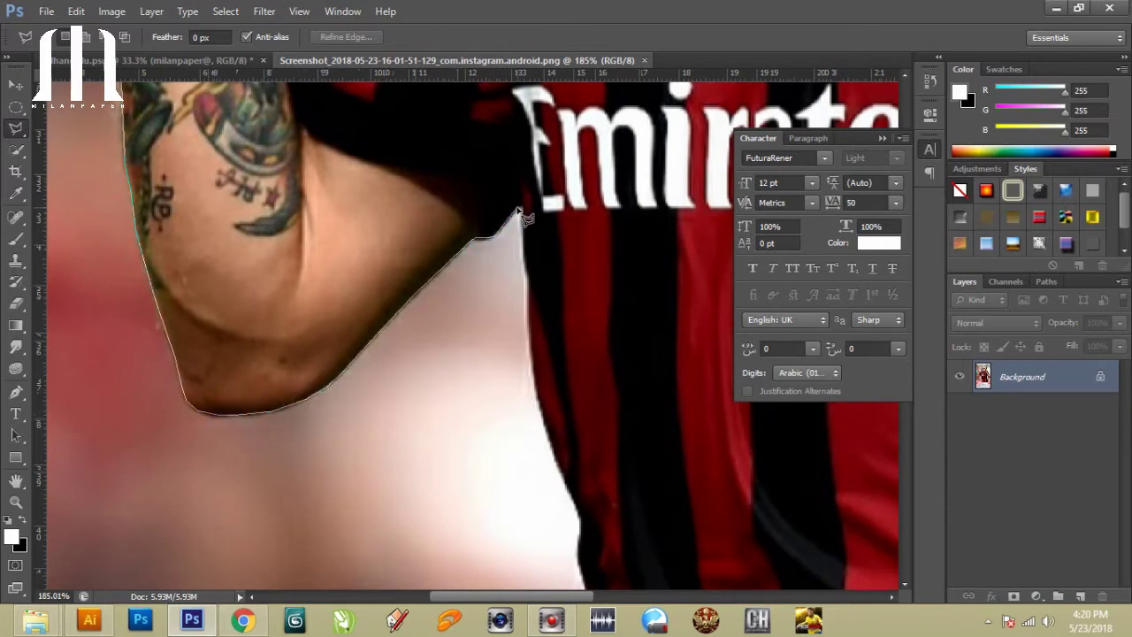
scroll(417, 202, "down", 3)
scroll(412, 155, "down", 3)
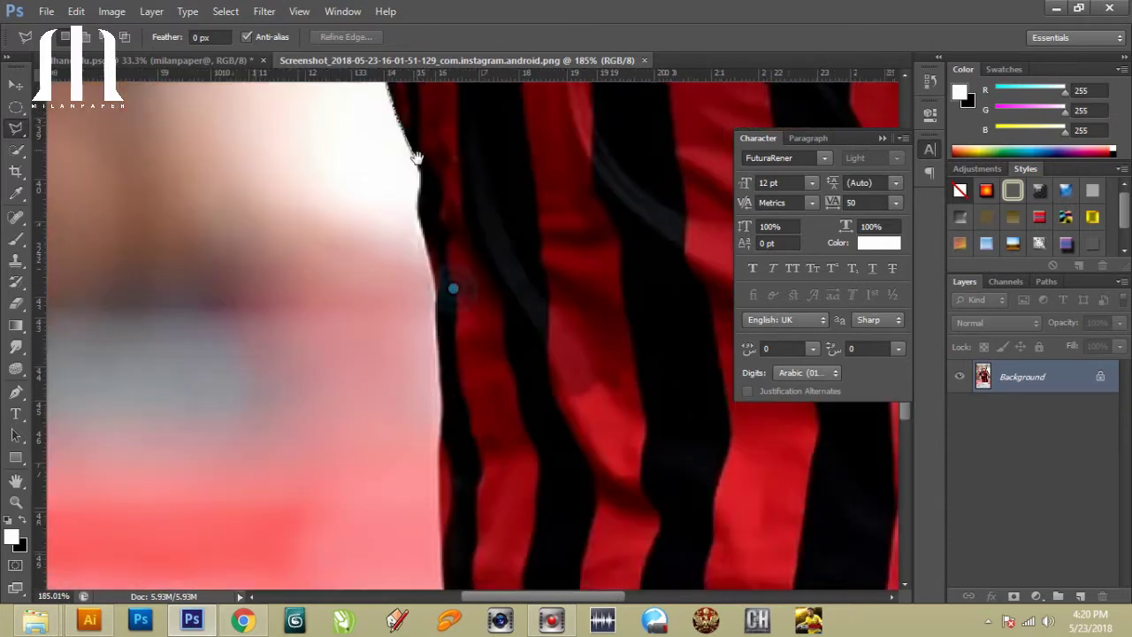
scroll(420, 204, "down", 3)
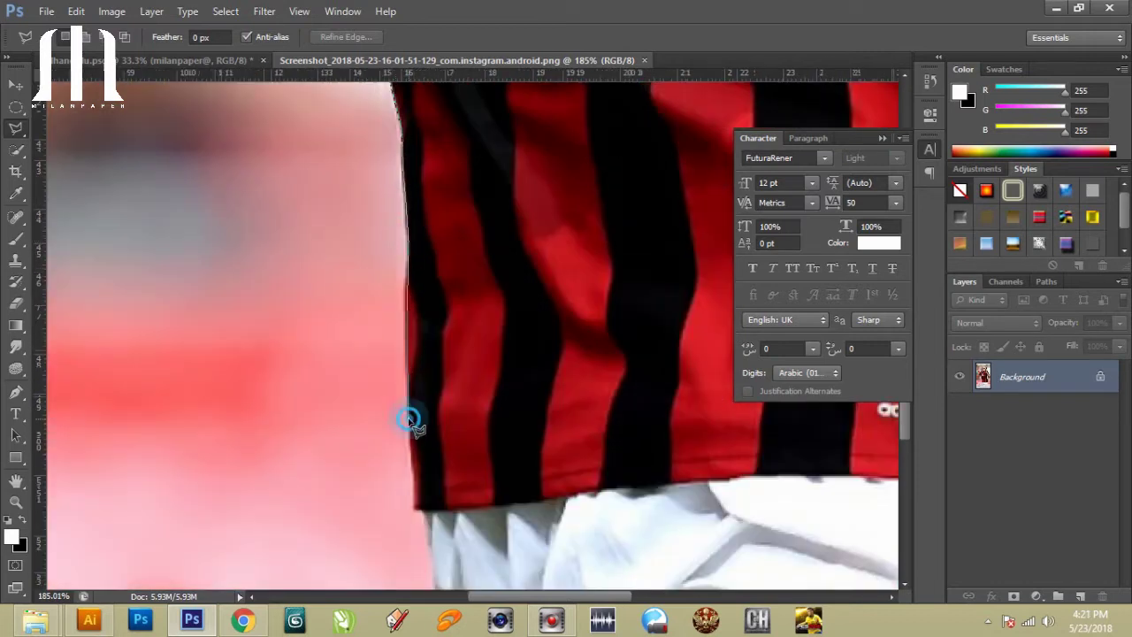
scroll(414, 469, "down", 3)
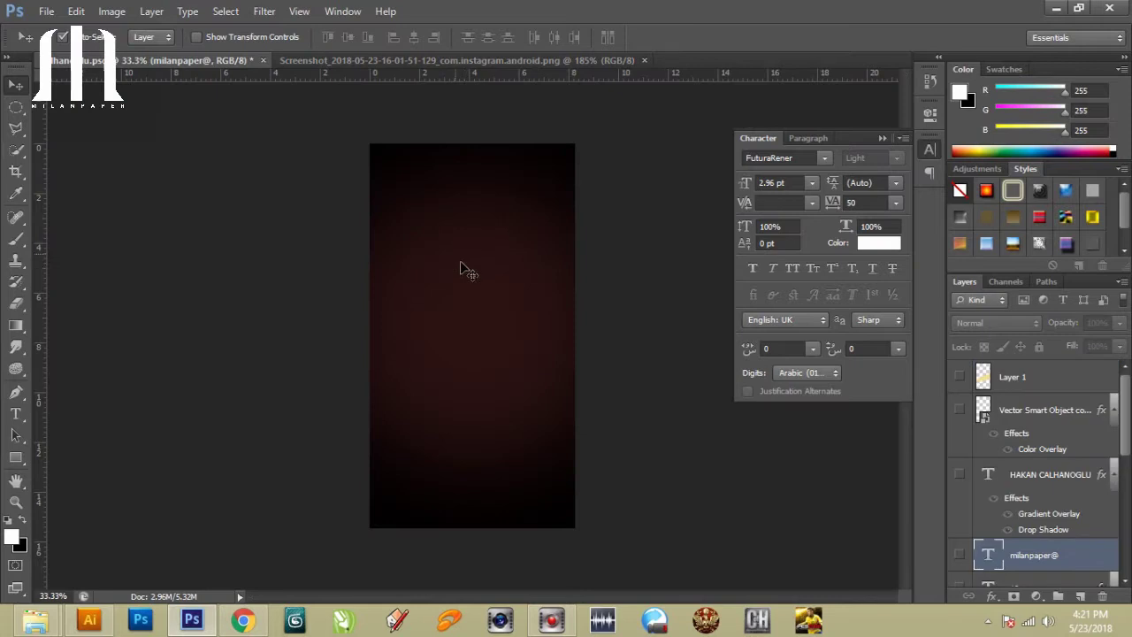
Paste the cut-out player onto the poster, duplicate it, hide the original and scale it down.
key("ctrl+v")
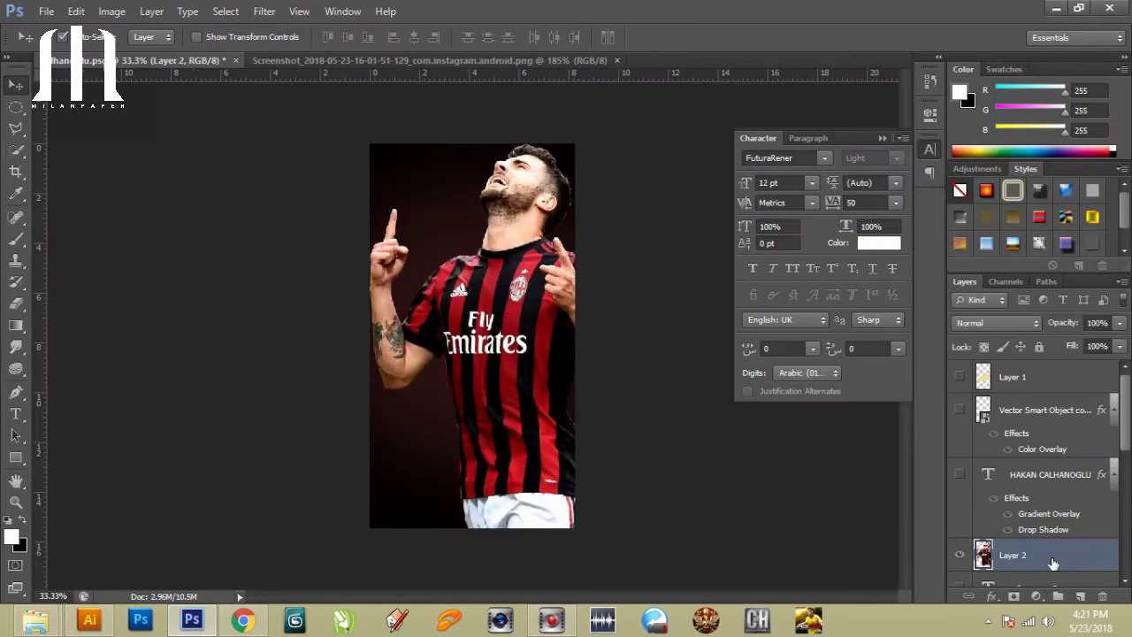
left_click_drag(1051, 557, 1028, 430)
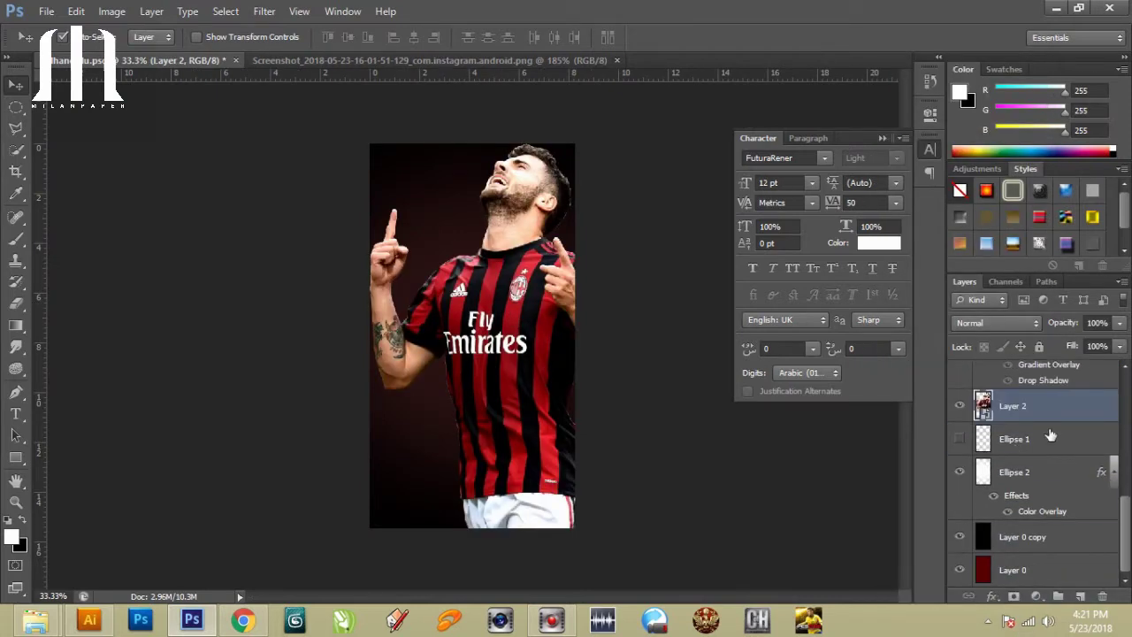
key("ctrl+j")
left_click(960, 439)
key("ctrl+t")
mouse_move(641, 141)
left_mouse_down()
mouse_move(530, 269)
mouse_move(531, 382)
left_mouse_up()
key("Return")
Save the poster into the 2017 folder under milanpaper.
key("ctrl+shift+s")
left_click(376, 252)
double_click(538, 159)
double_click(469, 199)
left_click(557, 146)
double_click(558, 146)
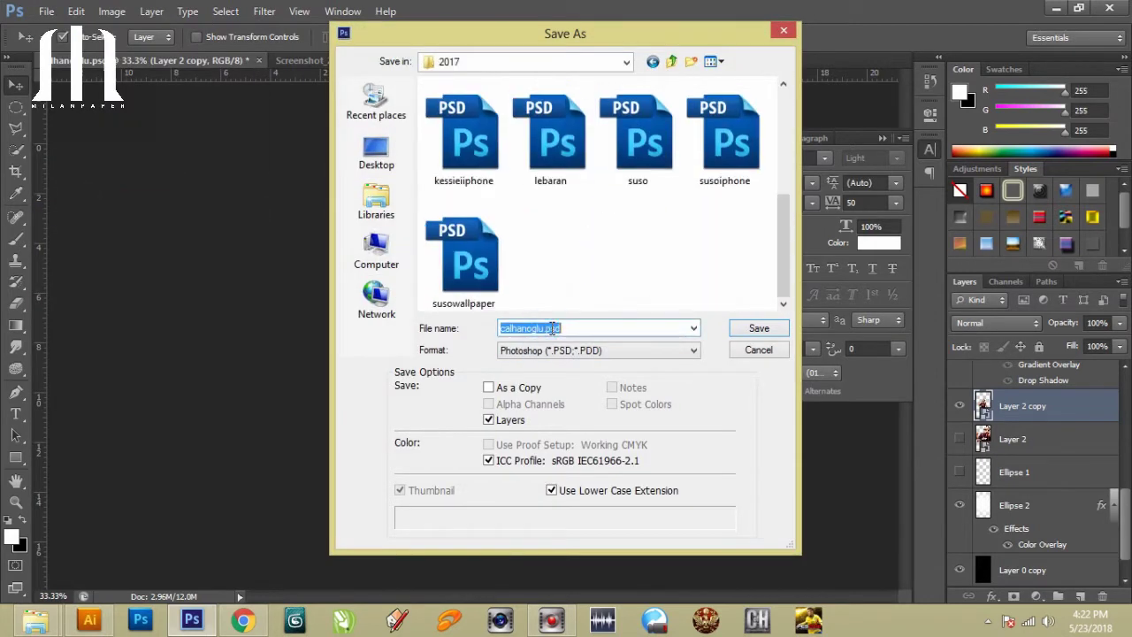
left_click(751, 339)
Add a masked copy of the player layer and ready a black brush.
double_click(16, 502)
left_click_drag(1060, 412, 1080, 596)
left_click(1014, 596)
key("b")
key("x")
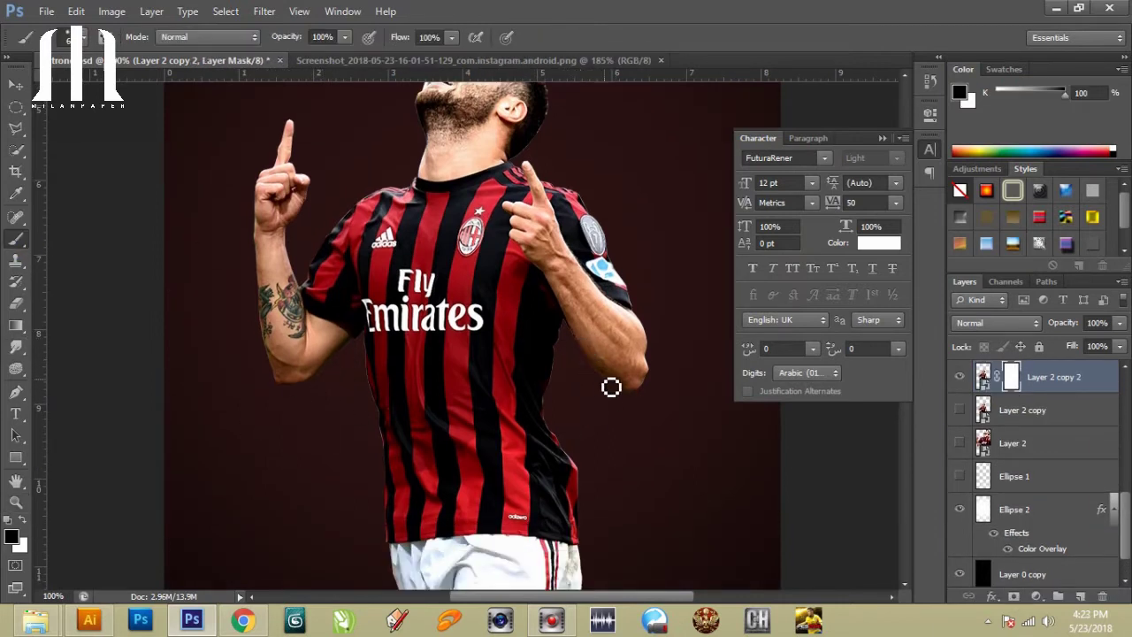
scroll(566, 425, "down", 2)
scroll(566, 424, "right", 2)
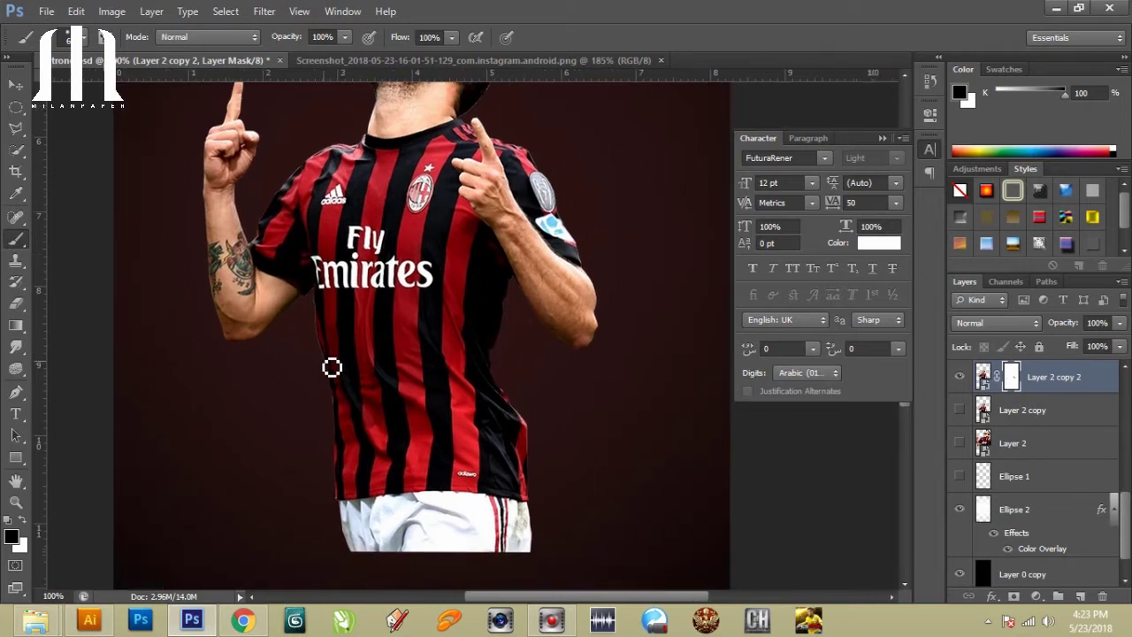
scroll(310, 309, "up", 4)
scroll(313, 391, "up", 1)
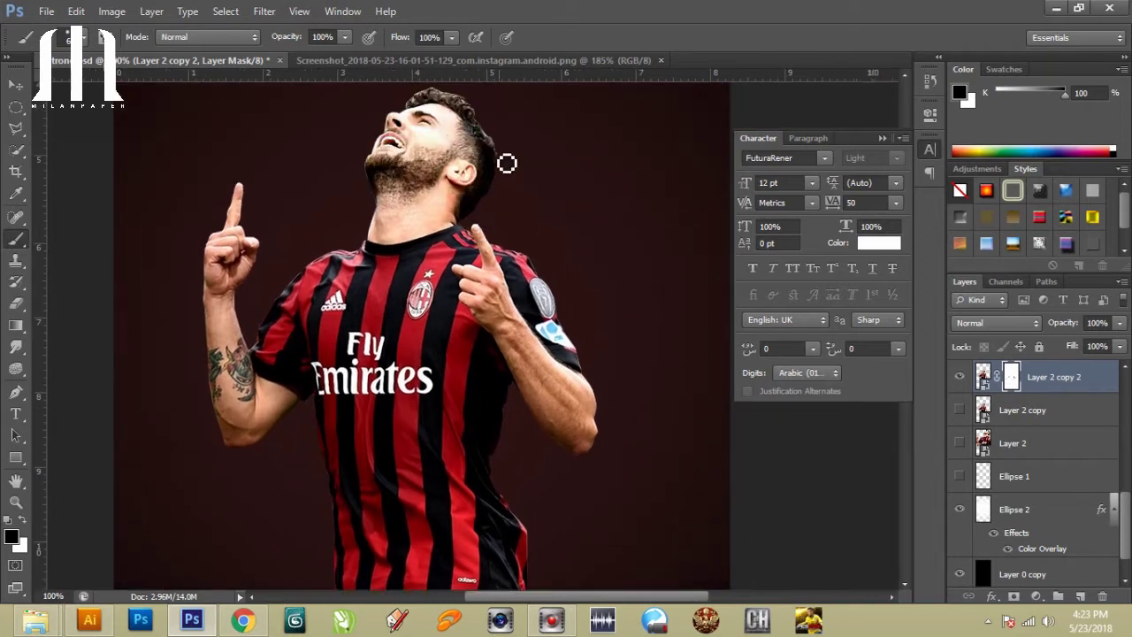
scroll(470, 141, "up", 1)
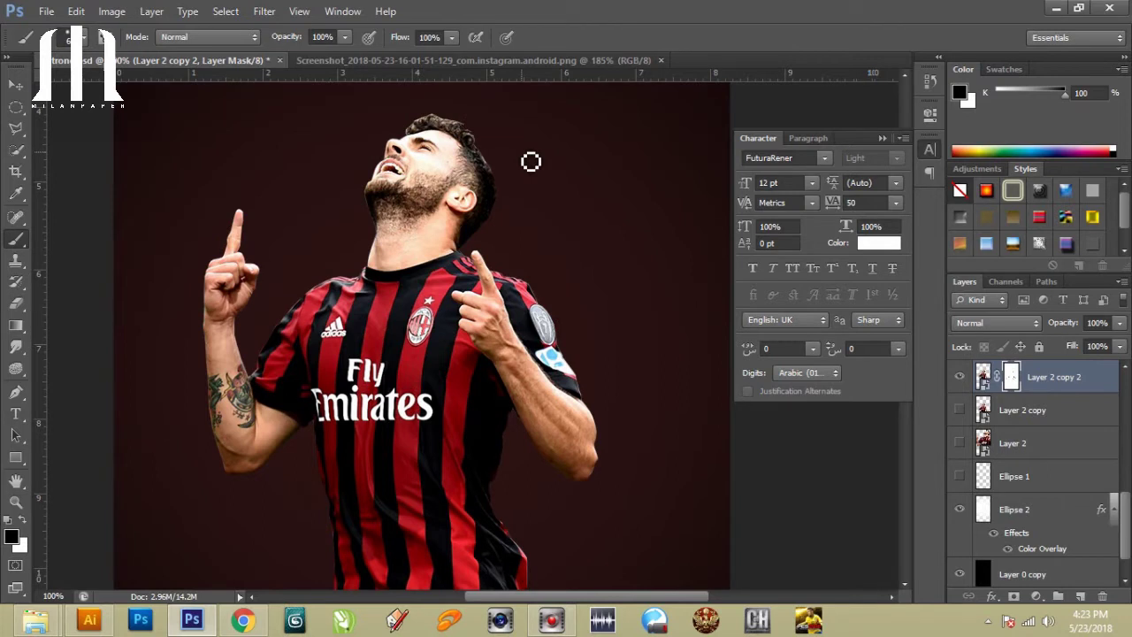
scroll(530, 162, "down", 3)
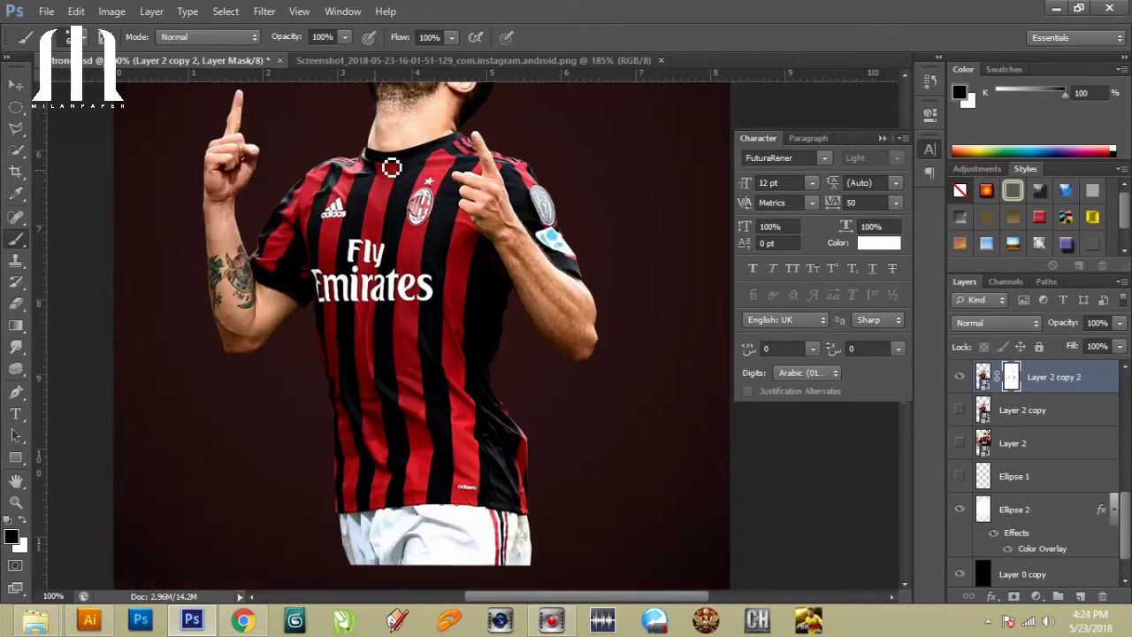
key("v")
scroll(527, 240, "down", 5)
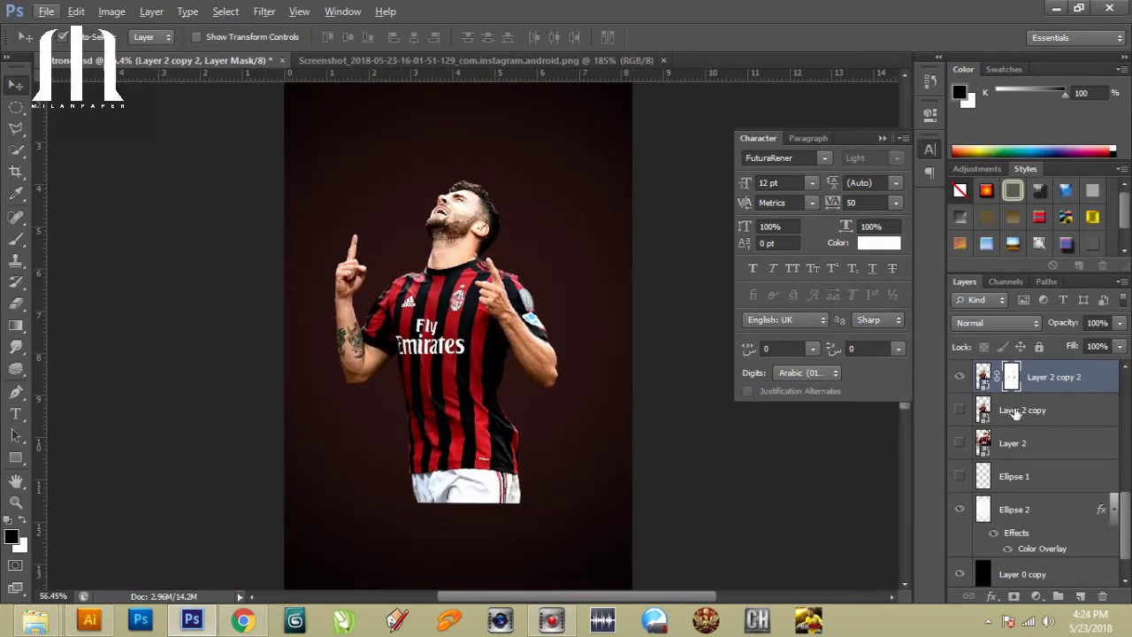
left_click(985, 376)
right_click(1033, 380)
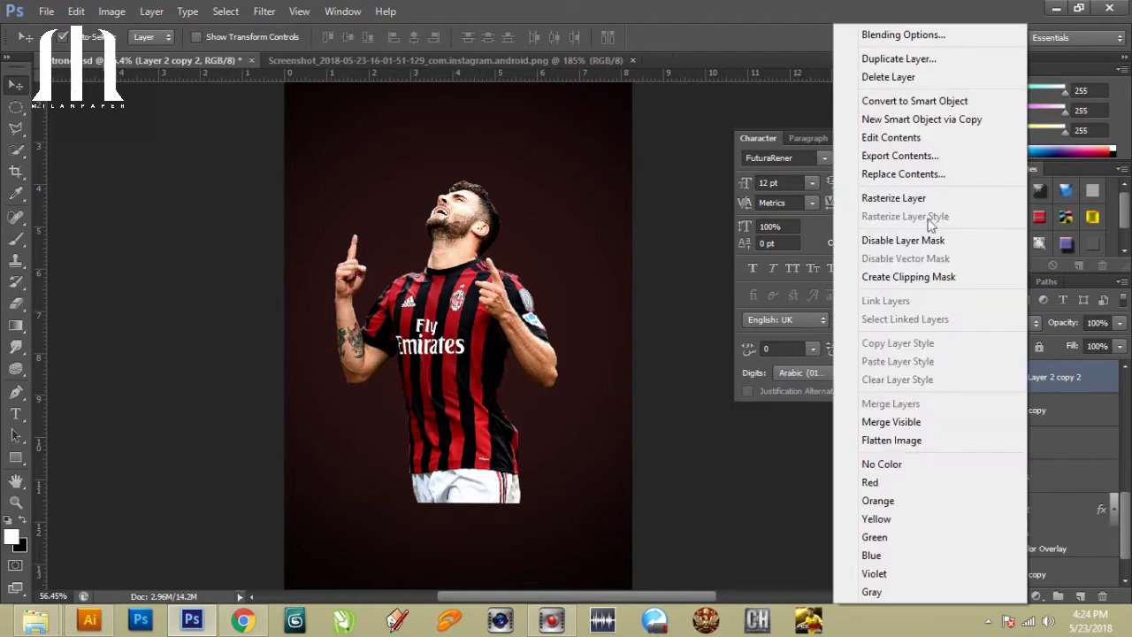
left_click(1013, 379)
right_click(1015, 378)
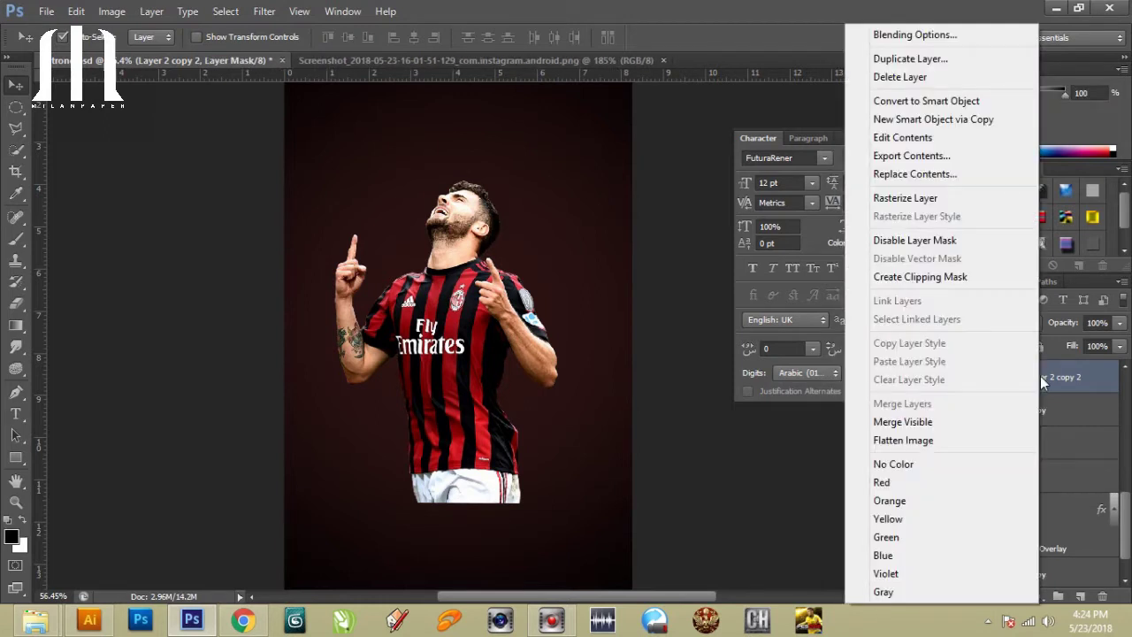
left_click(961, 432)
left_click(604, 244)
double_click(1011, 377)
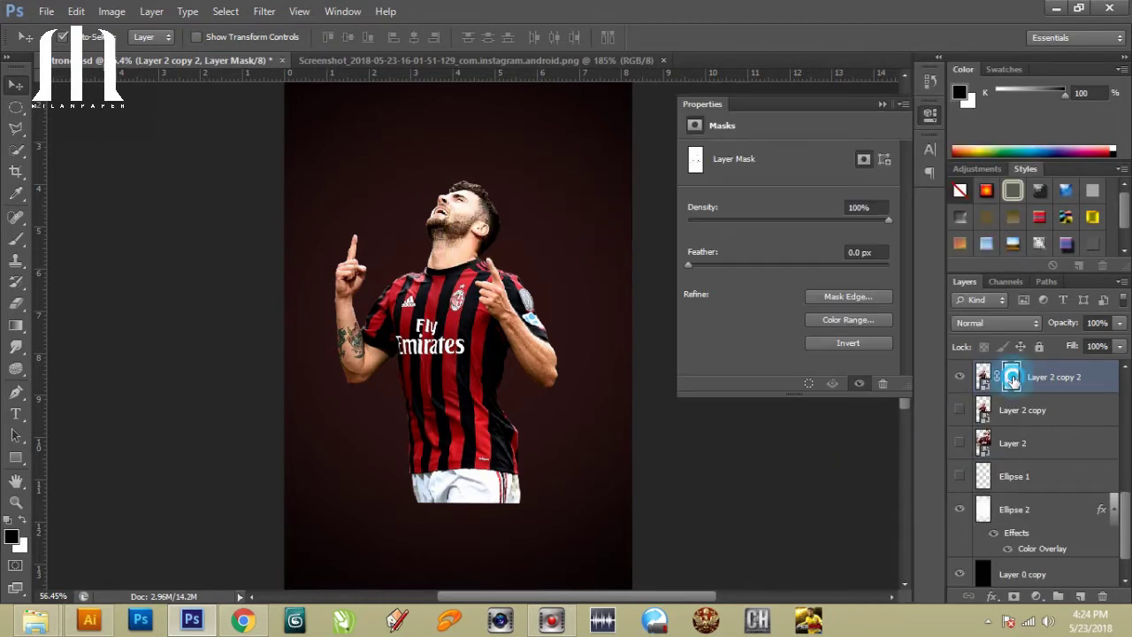
left_click(1031, 396)
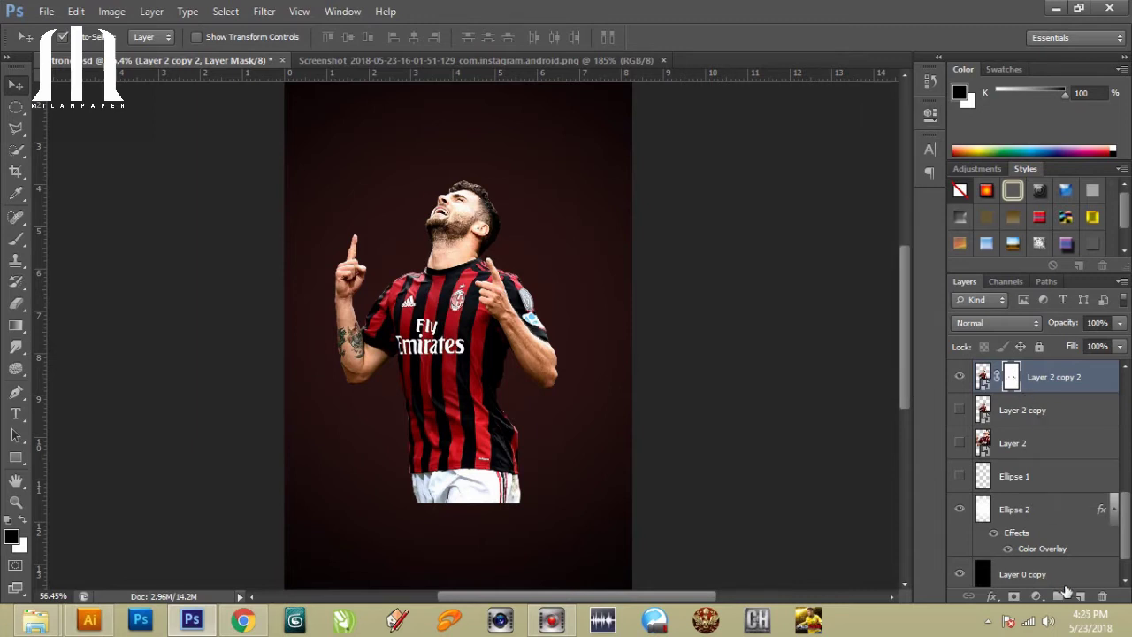
right_click(1064, 380)
left_click(1044, 380)
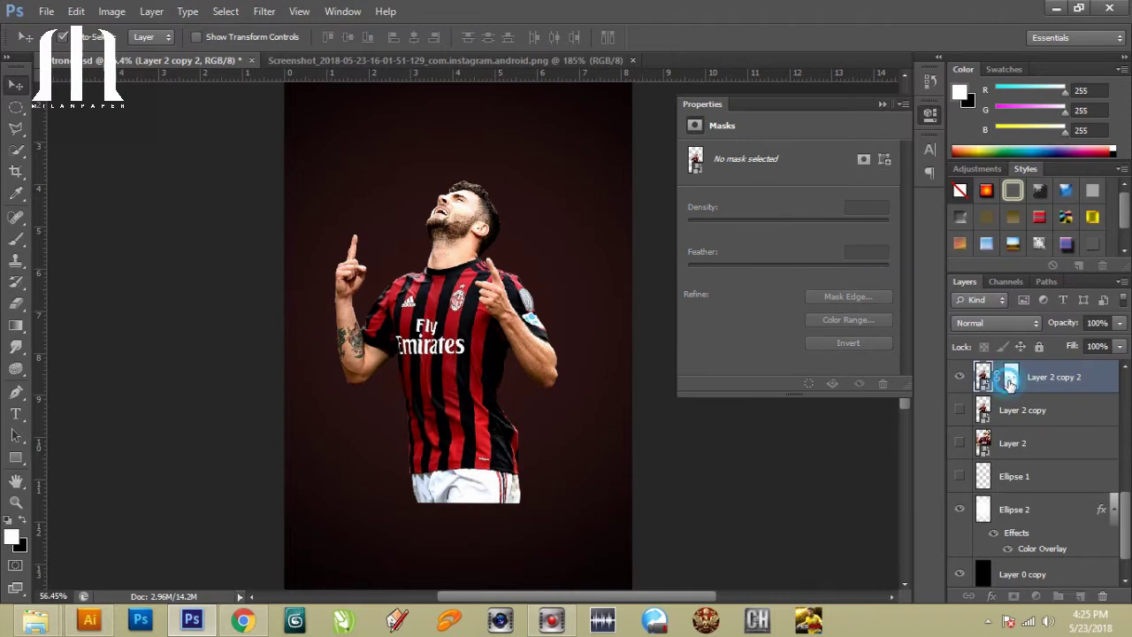
left_click(1009, 379)
key("ctrl+plus")
Apply a High Pass filter with 12.7 px radius to the player copy.
left_click(16, 303)
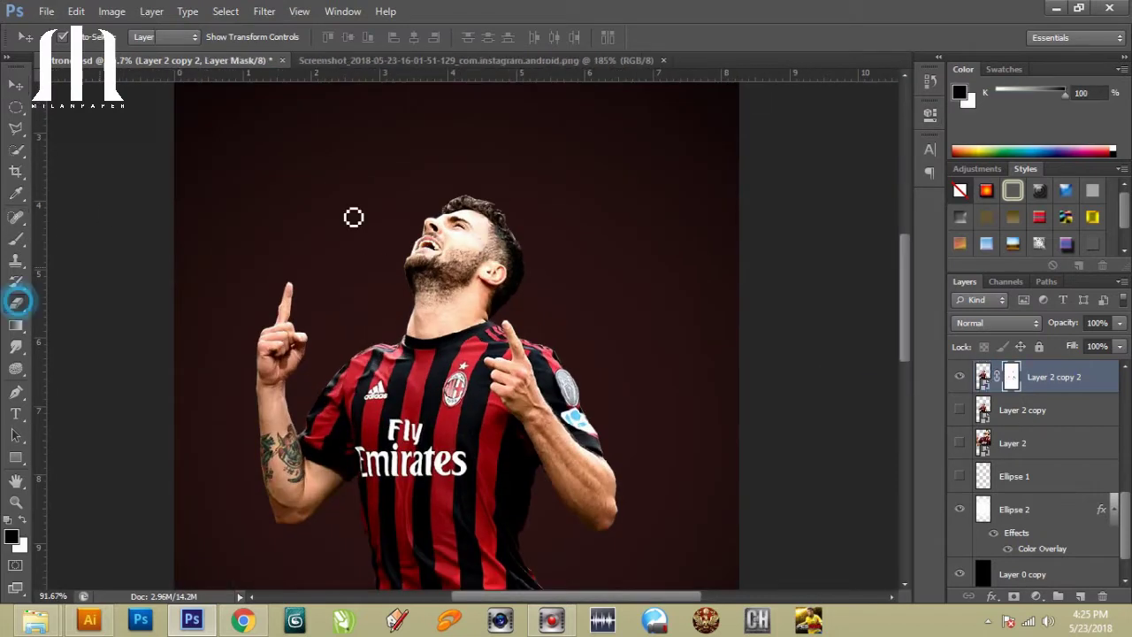
key("b")
scroll(245, 239, "down", 1)
scroll(245, 239, "down", 2)
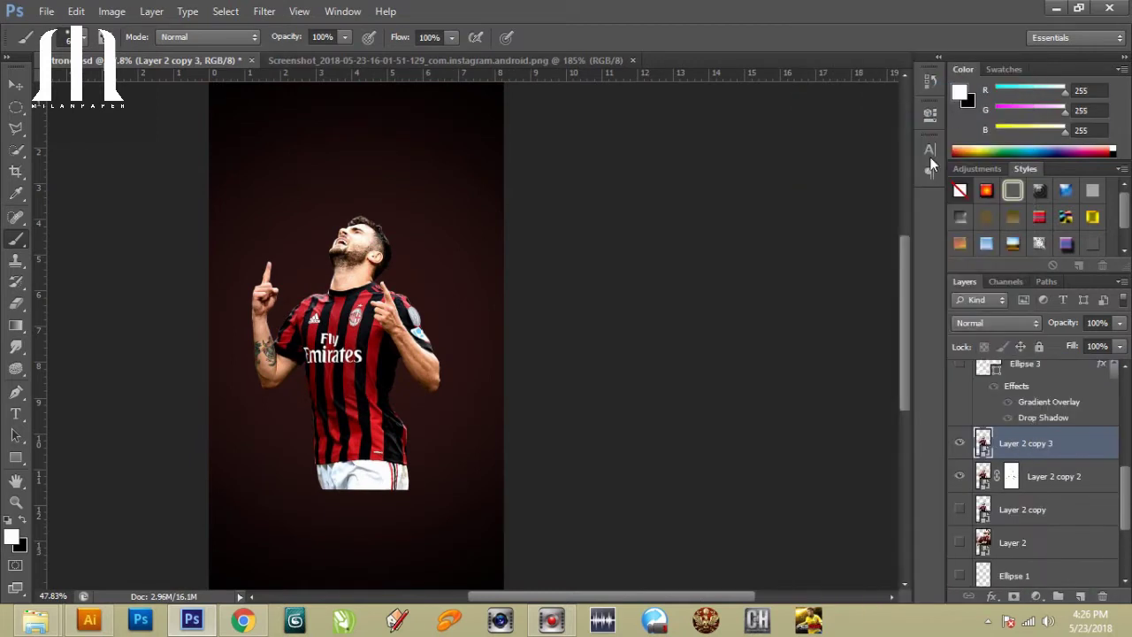
left_click(263, 10)
left_click(505, 321)
left_click_drag(736, 508, 728, 506)
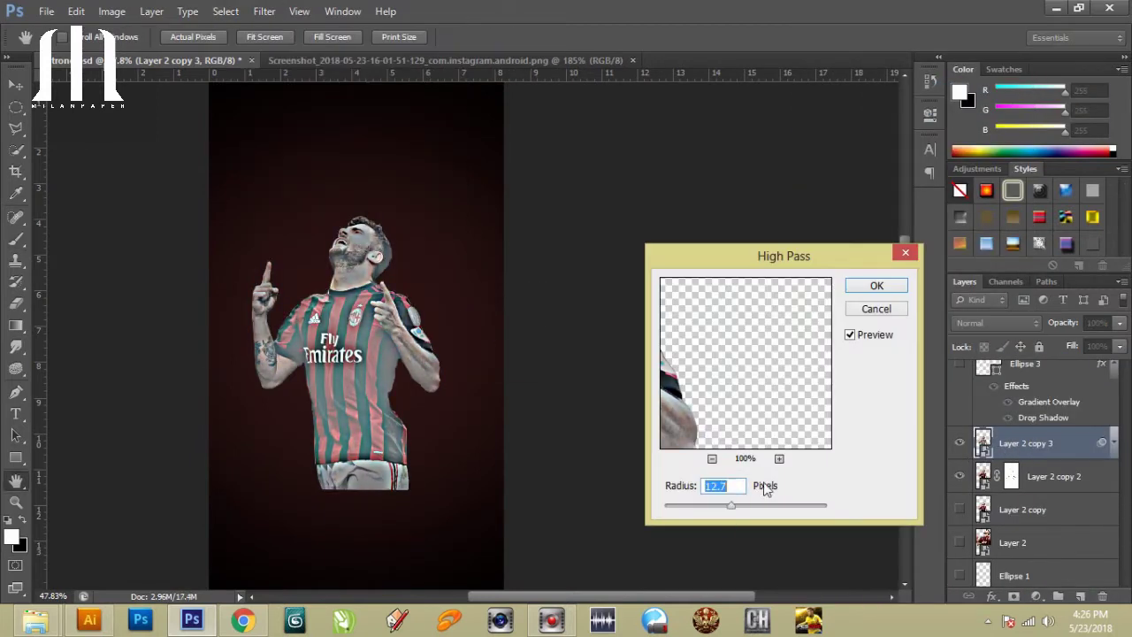
left_click(867, 285)
Blend the sharpened copy in Overlay and add a mask to Layer 2 copy 3.
left_click(1034, 324)
left_click(990, 201)
left_click(1120, 324)
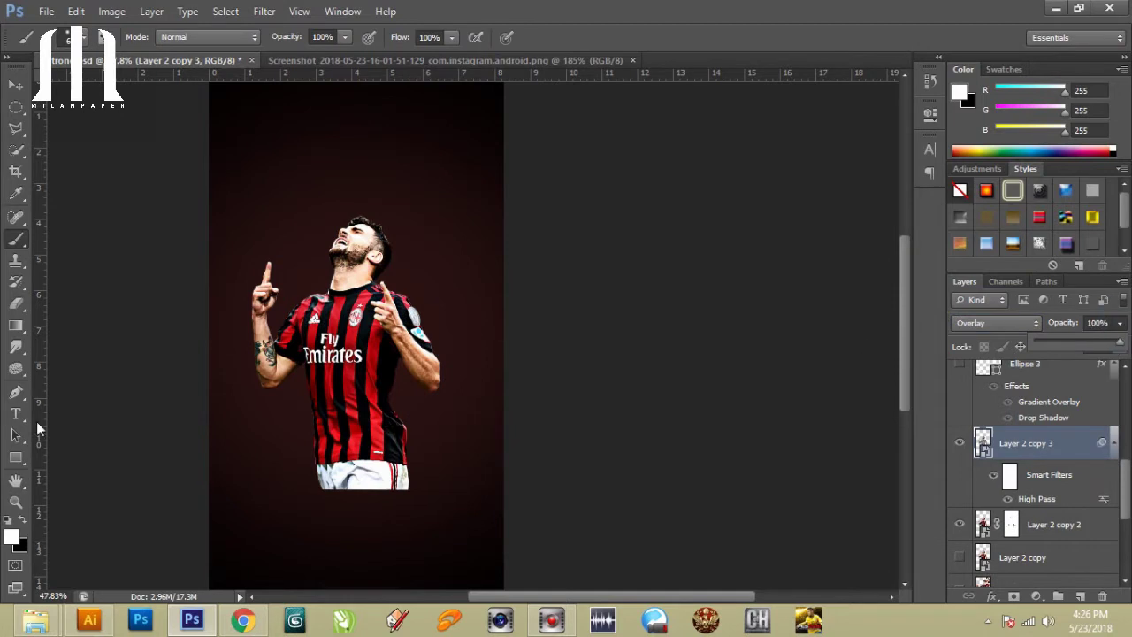
double_click(16, 502)
left_click(1037, 596)
left_click(1015, 596)
Try the Burn and Sponge tools, then return to the Brush on Layer 2 copy 2's mask.
key("b")
right_click(16, 368)
left_click(80, 394)
right_click(16, 368)
left_click(80, 378)
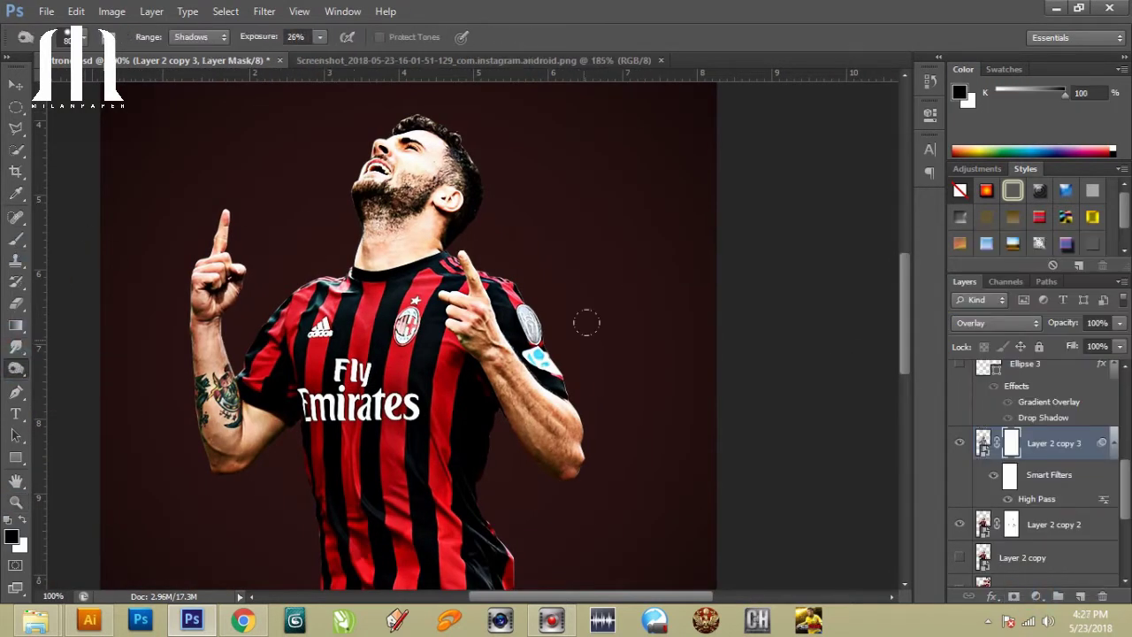
key("shift+o")
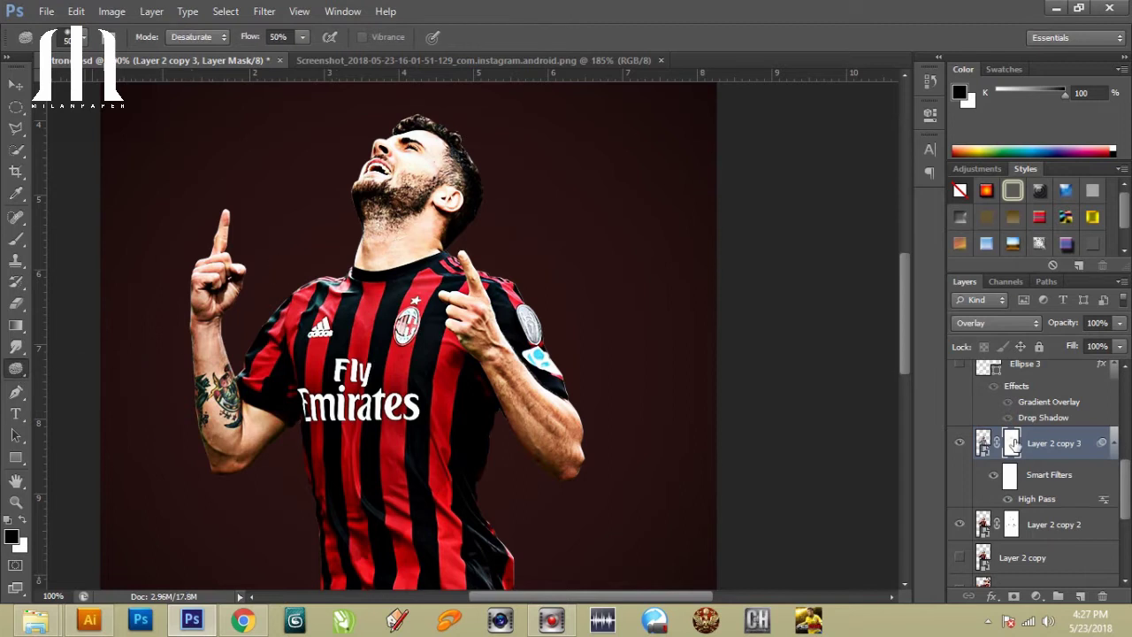
key("b")
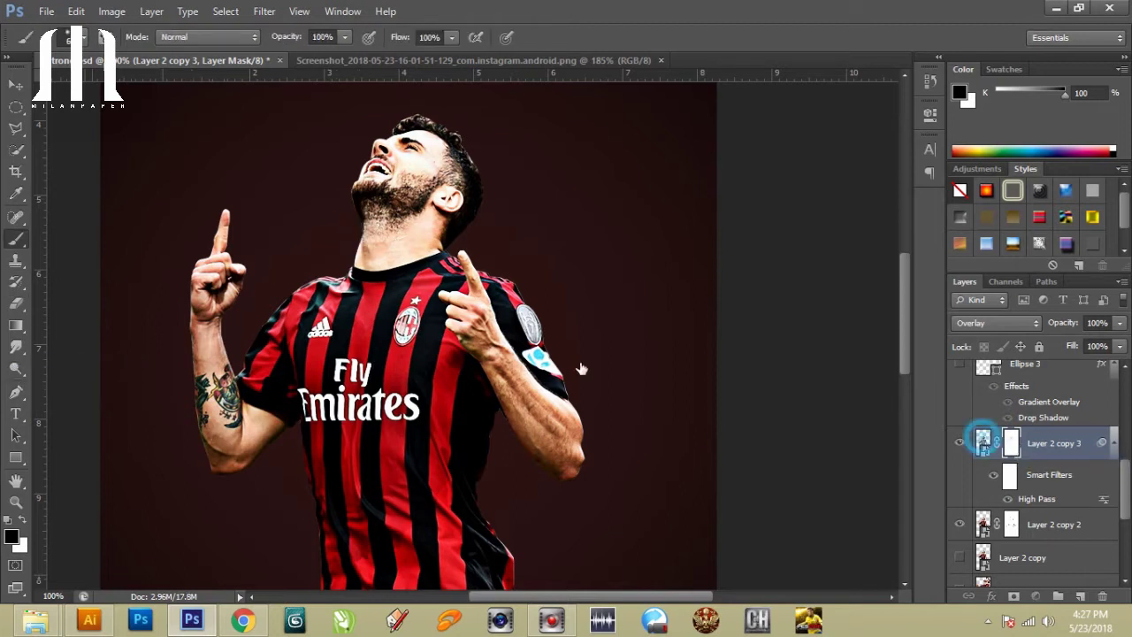
key("alt+bracketleft")
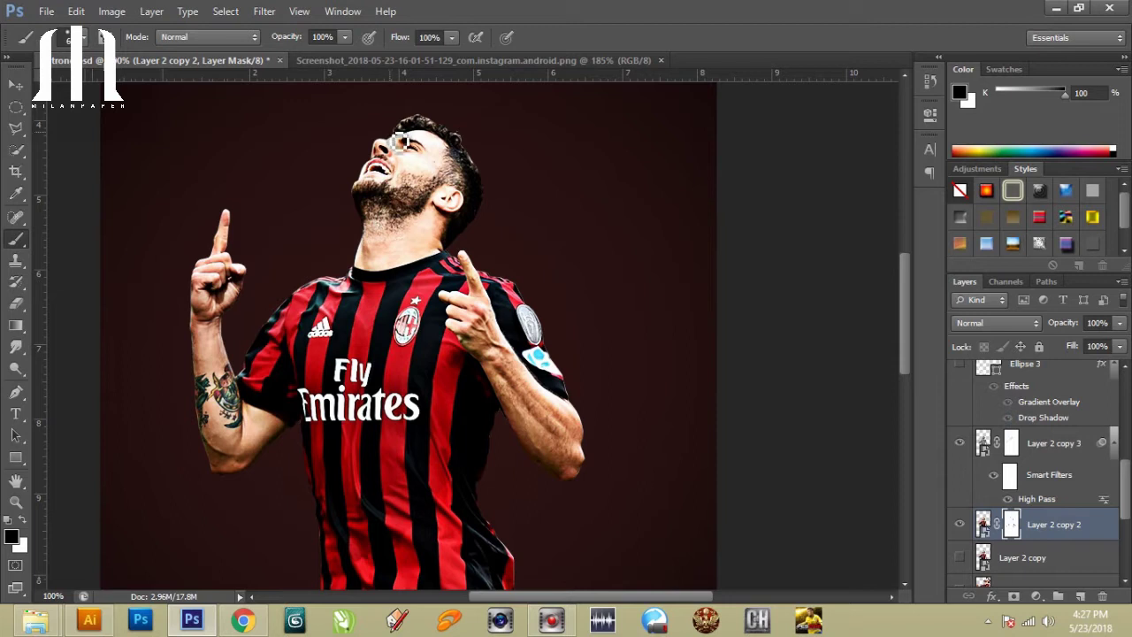
Compare the poster with and without sharpening, then select Layer 2 copy 3's High Pass filter mask.
scroll(422, 192, "down", 3)
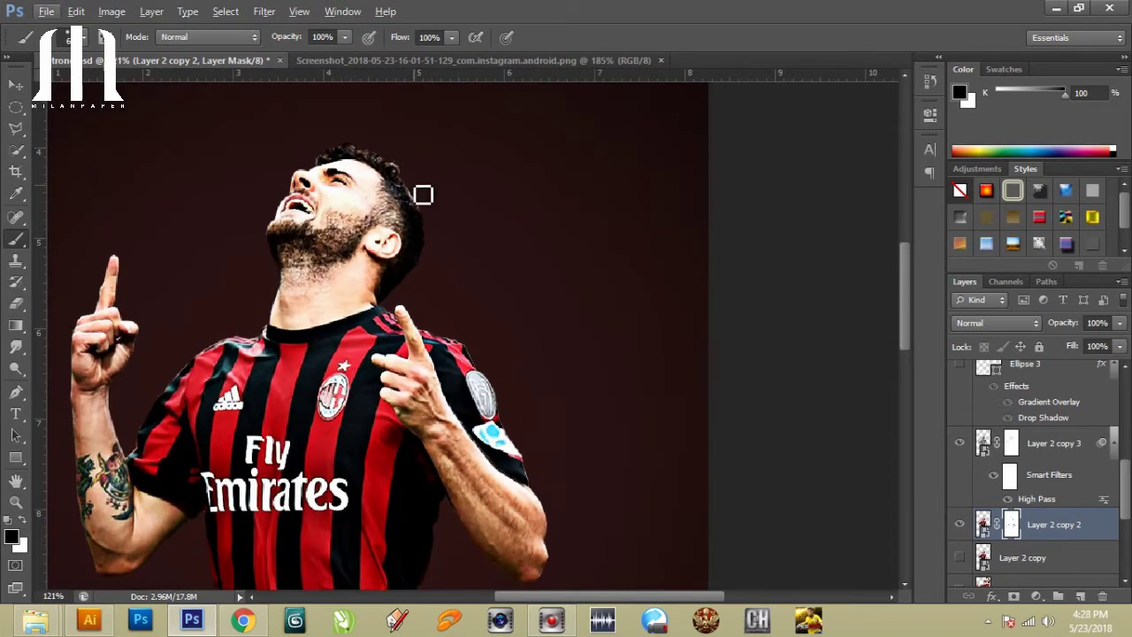
scroll(494, 251, "down", 2)
scroll(493, 250, "up", 1, "alt")
key("alt+bracketright")
left_click(960, 444)
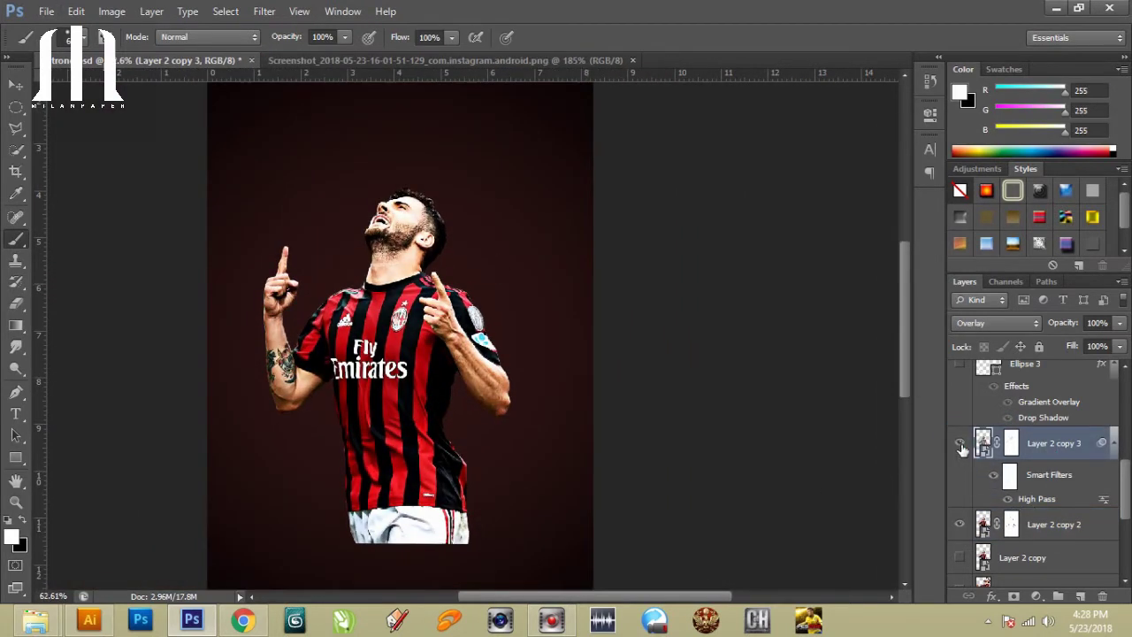
double_click(1037, 477)
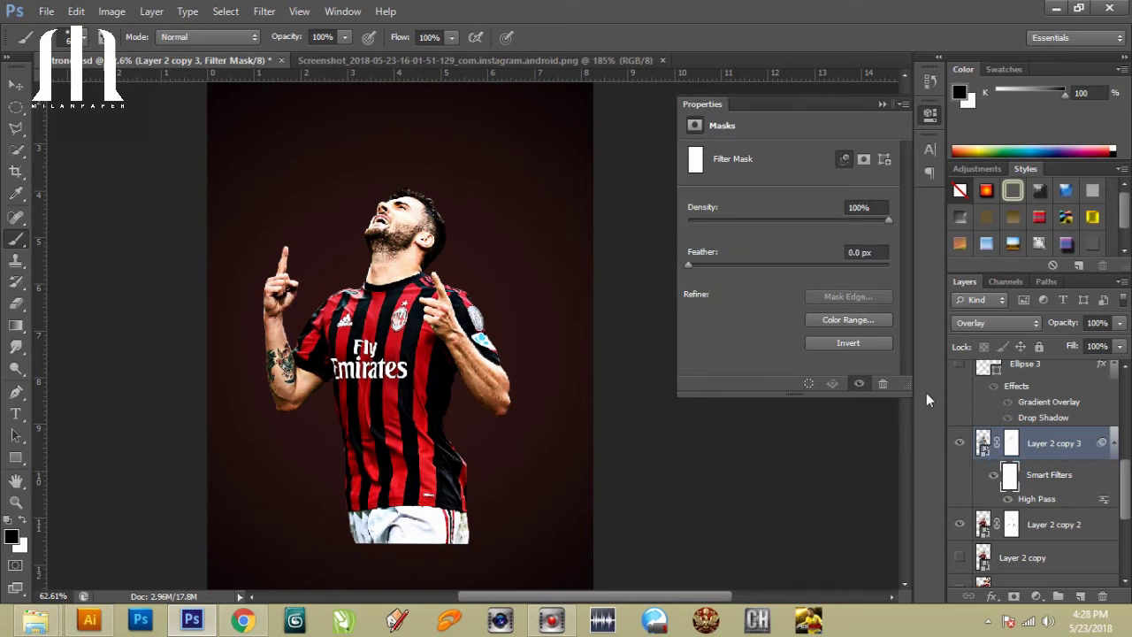
Brush black over the face and jersey on the filter mask, then undo the stroke.
left_click(16, 370)
right_click(16, 369)
left_click(80, 402)
key("b")
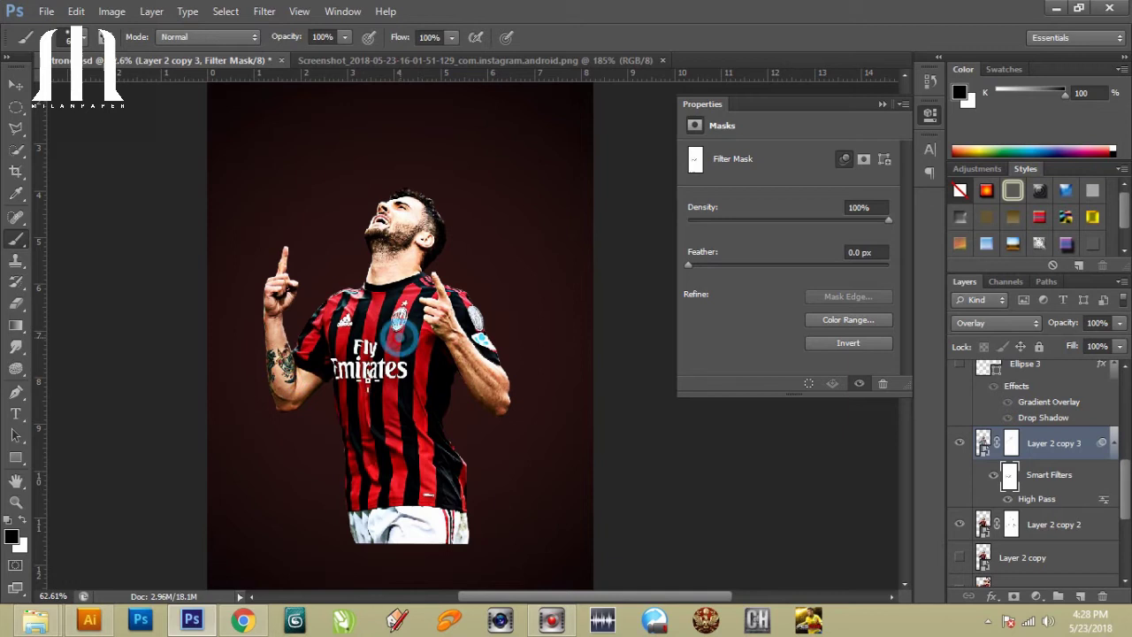
left_click_drag(416, 221, 264, 325)
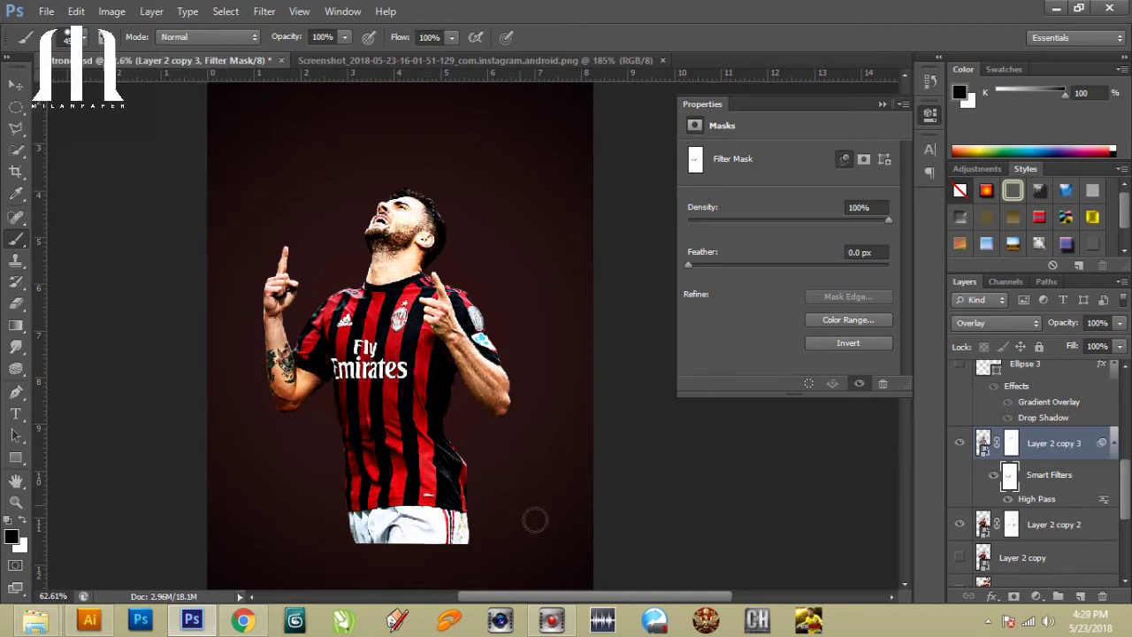
key("ctrl+z")
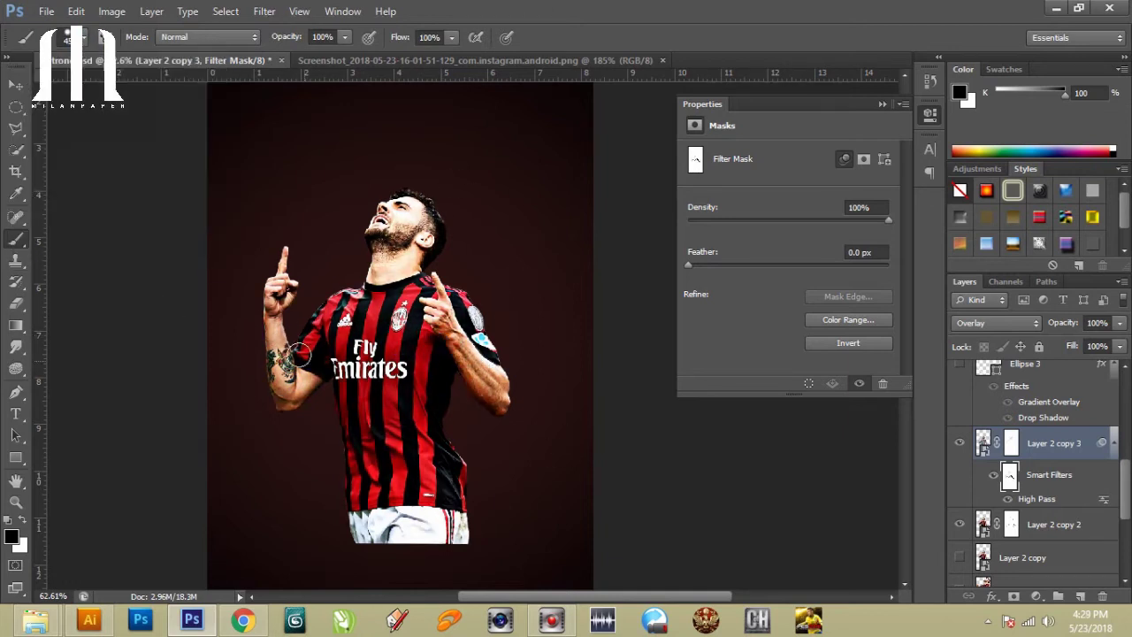
scroll(546, 412, "down", 2)
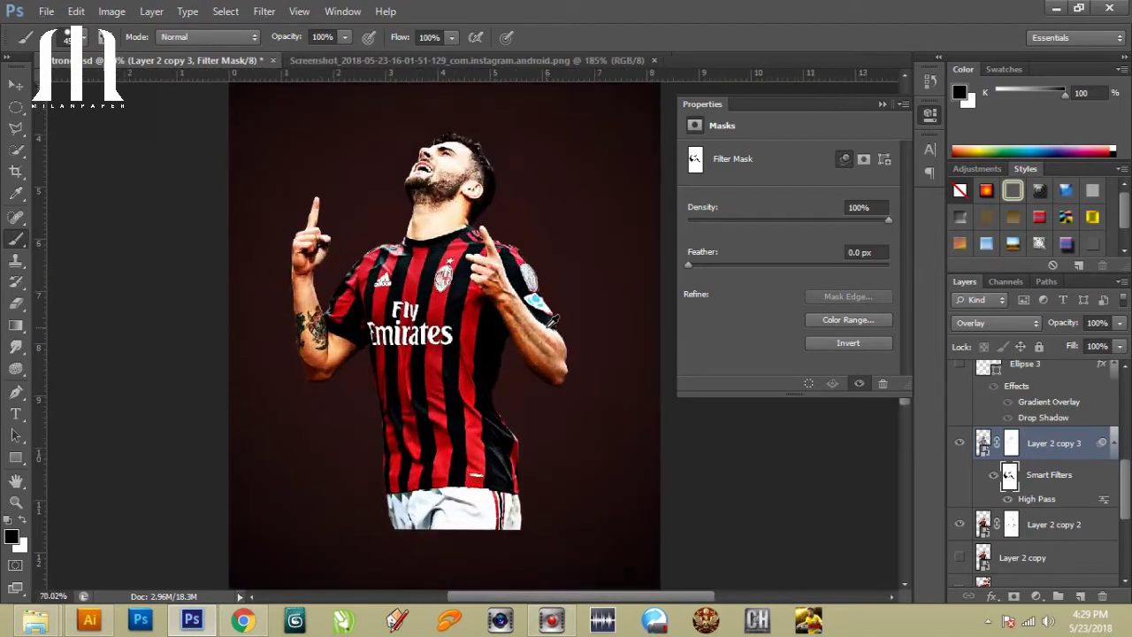
scroll(1035, 495, "up", 3)
Create a new layer, load the Free Smoke Photoshop Brushes 2 set, then reset brushes.
left_click(963, 530)
scroll(1035, 478, "down", 4)
left_click(1044, 451)
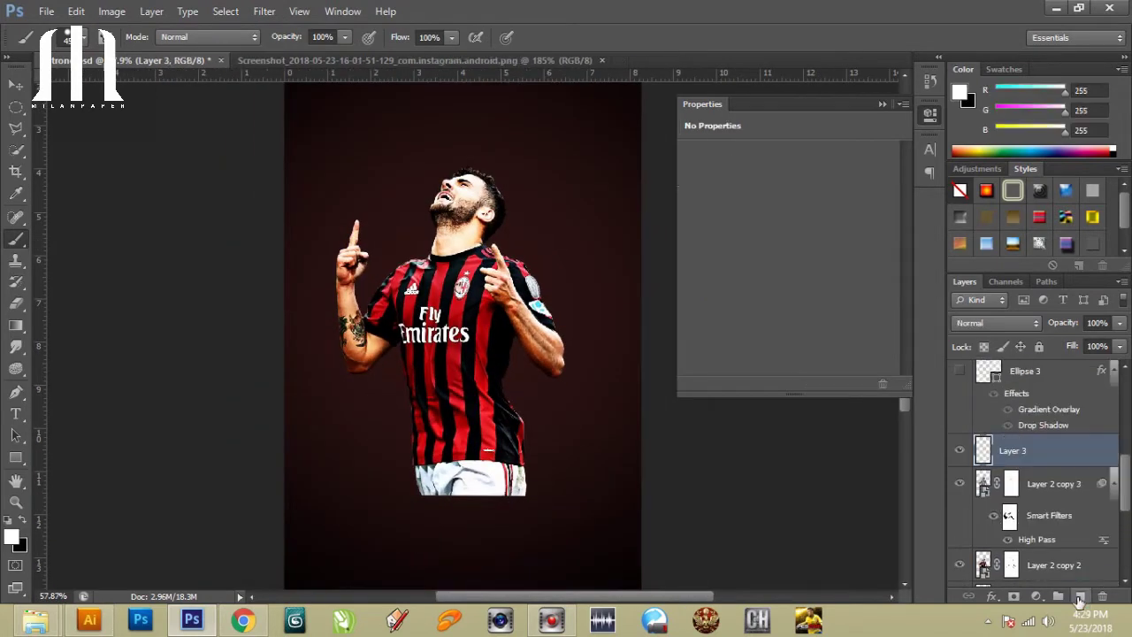
left_click(80, 37)
scroll(106, 193, "up", 2)
left_click(212, 65)
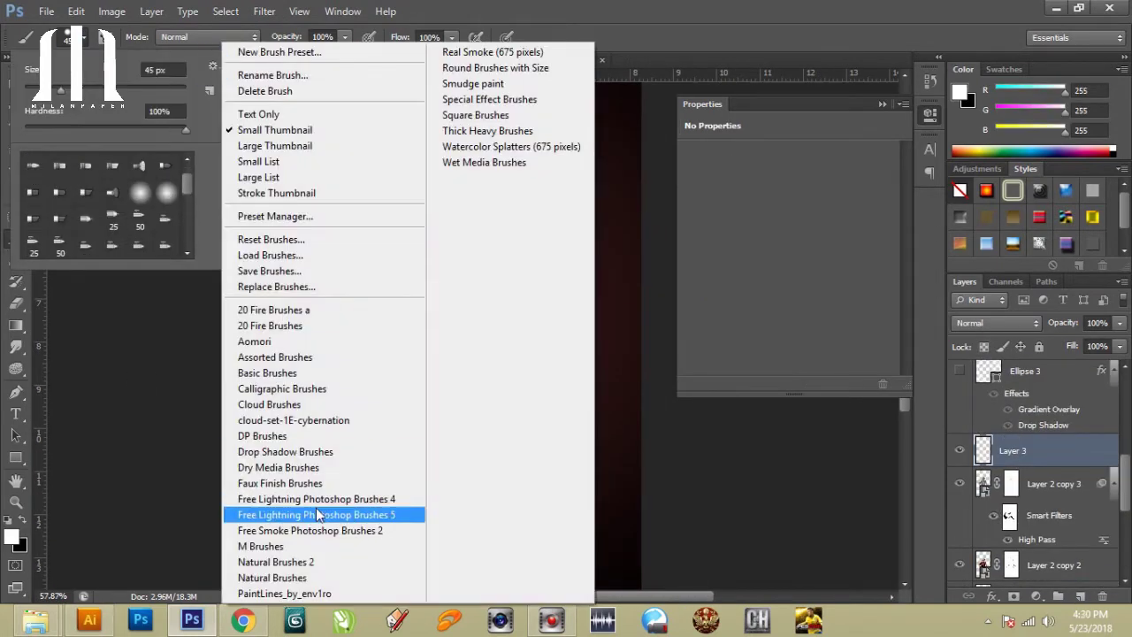
left_click(310, 530)
left_click(536, 246)
left_click(212, 66)
left_click(212, 65)
left_click(271, 239)
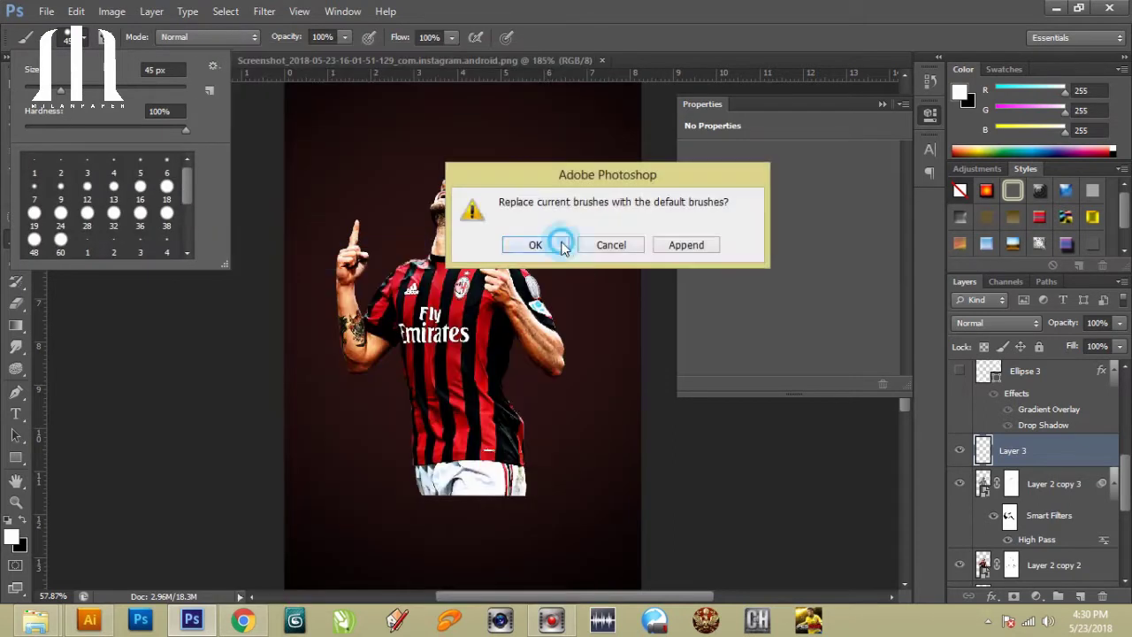
Load the Real Smoke (675 pixels) brushes and pick a large 675 px smoke brush.
left_click(538, 242)
left_click(213, 66)
left_click(299, 256)
left_click(627, 110)
left_click(517, 258)
key("Escape")
left_click(213, 65)
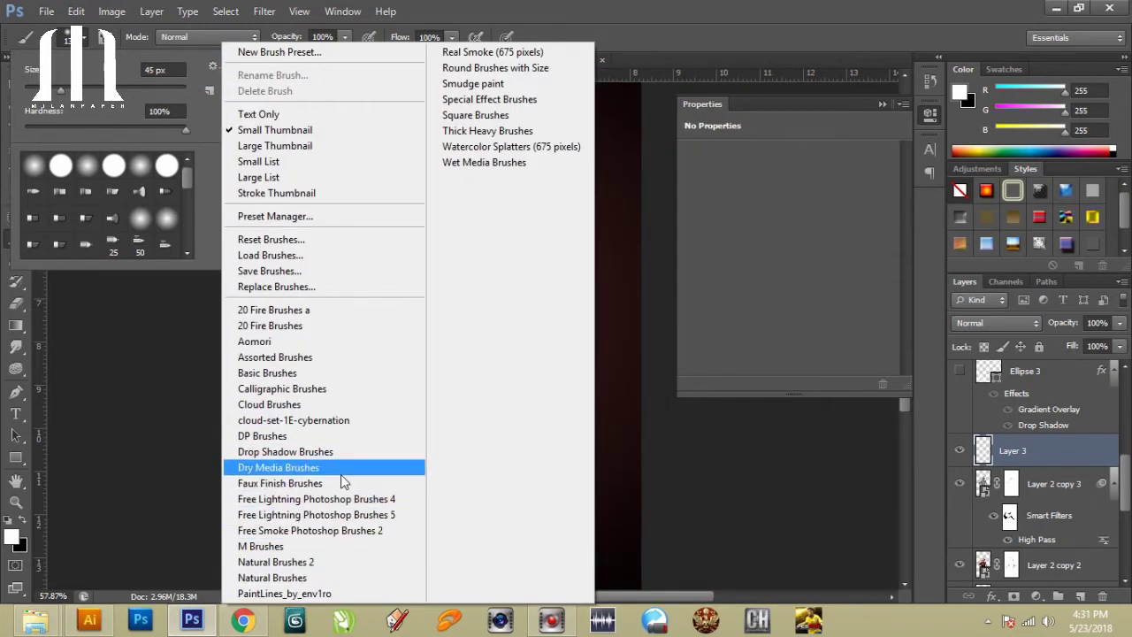
left_click(186, 168)
left_click(212, 65)
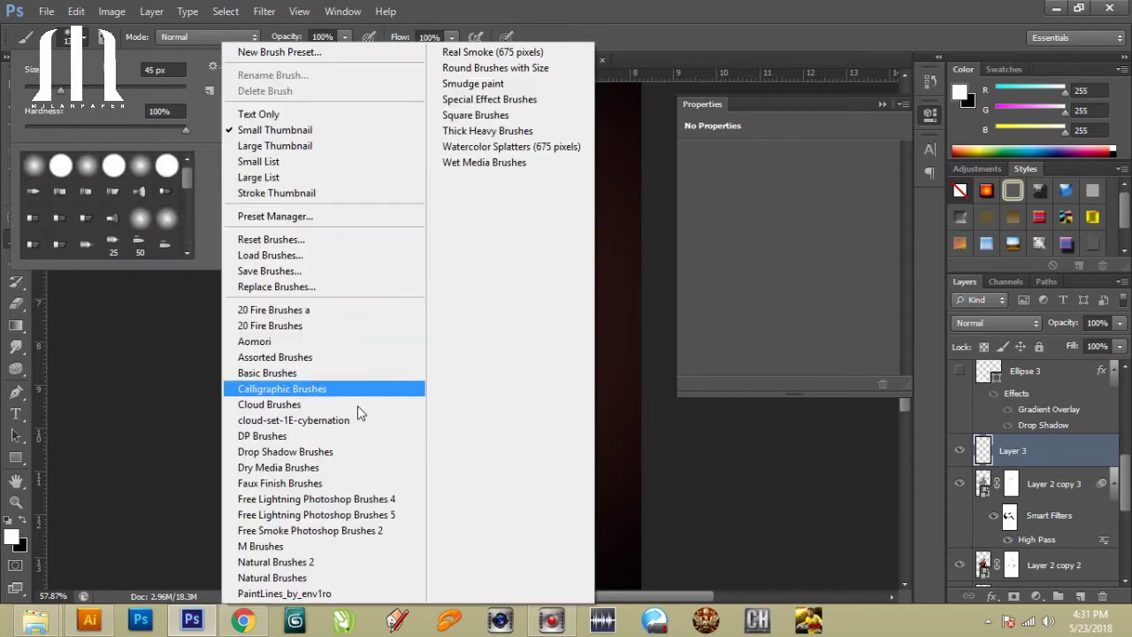
left_click(529, 53)
left_click(213, 66)
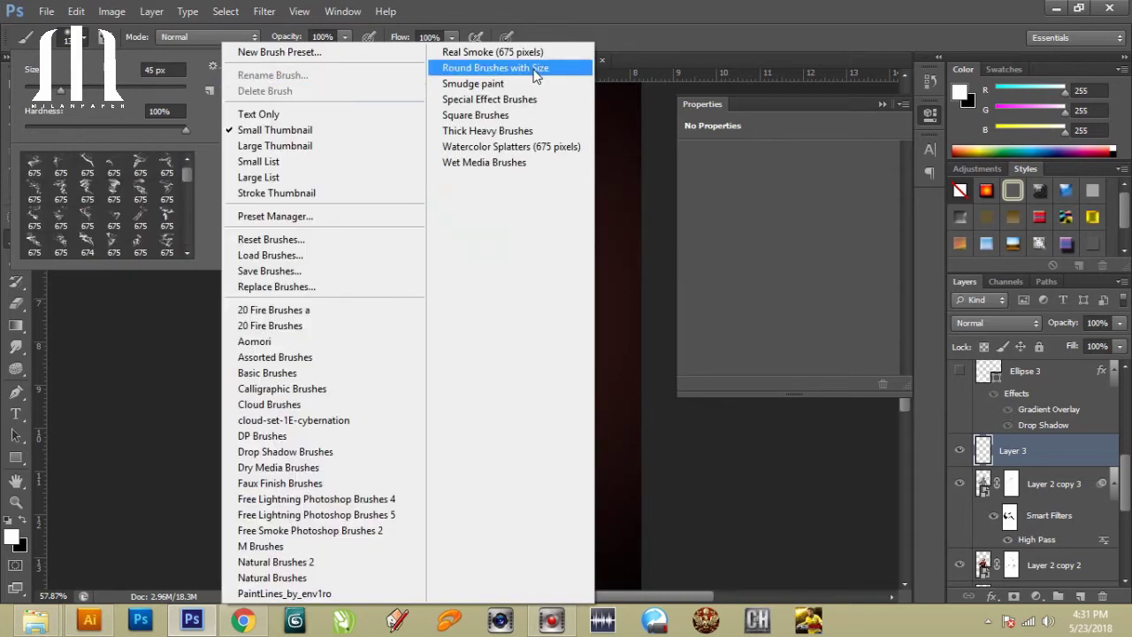
left_click(139, 168)
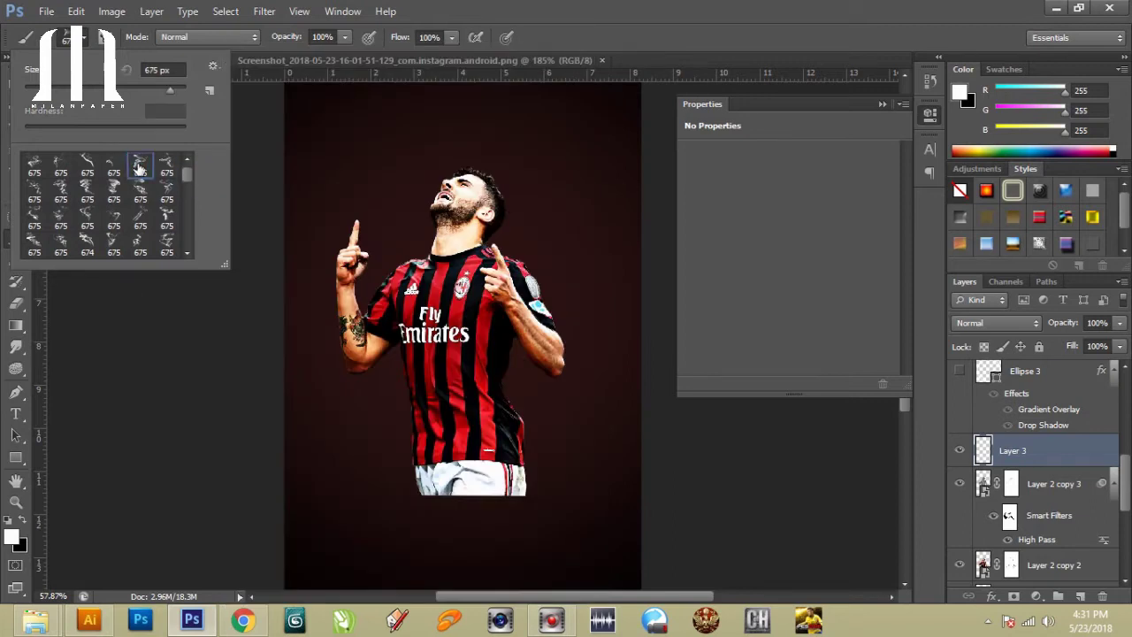
Stamp white smoke strokes beside and around the player on Layer 3.
left_click(519, 319)
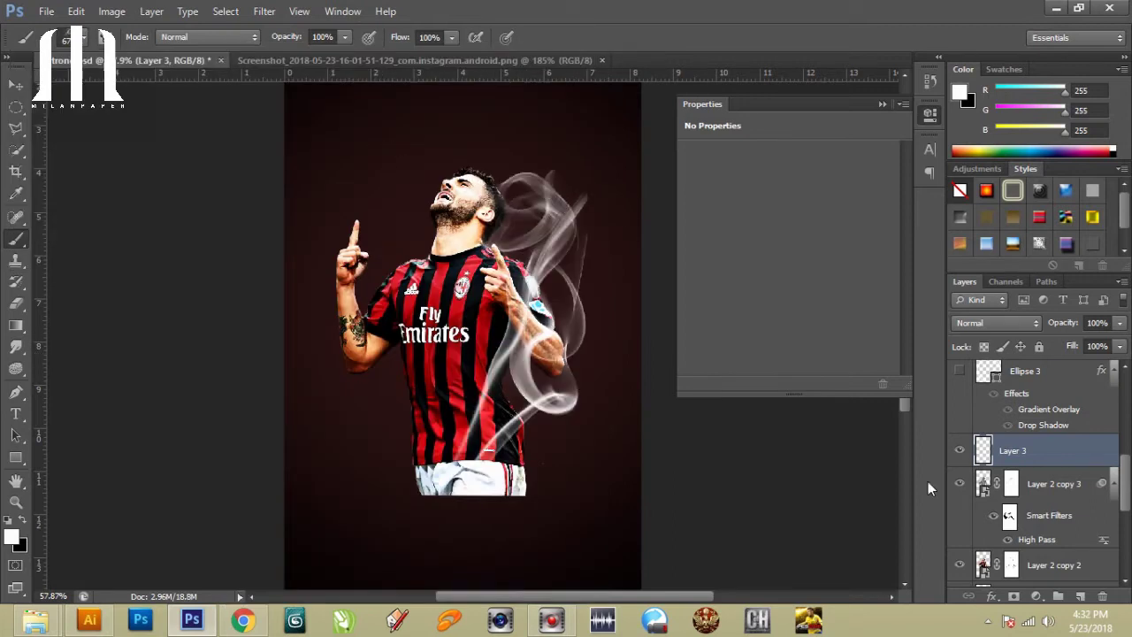
left_click(85, 37)
left_click(88, 221)
left_click(404, 347)
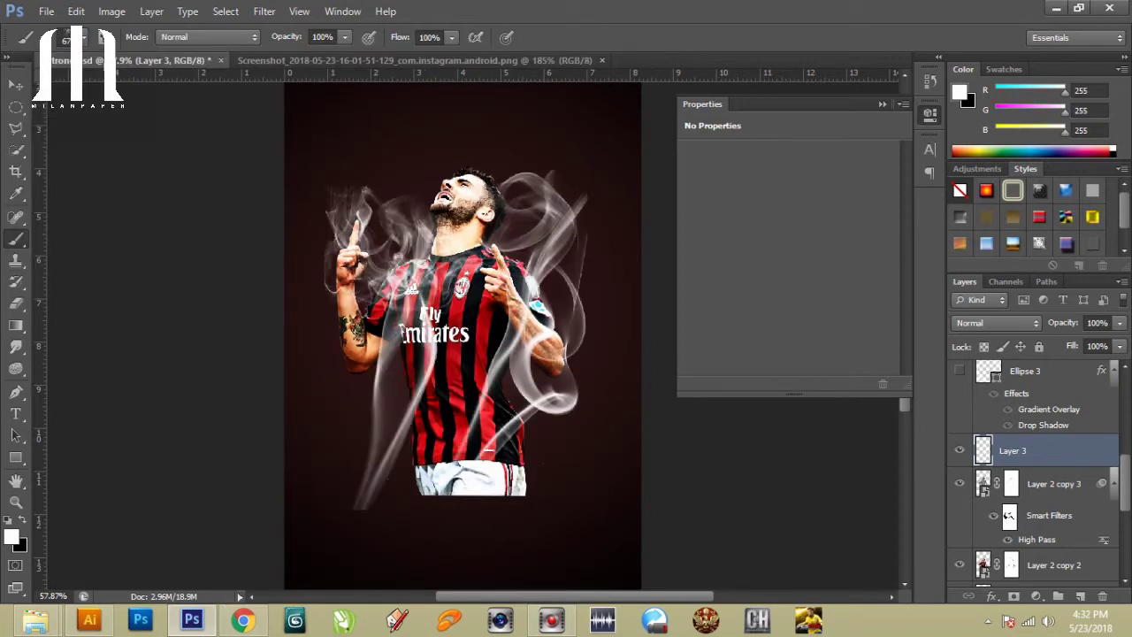
On a new layer beneath the player, stamp smoke to its left and right.
left_click(85, 37)
scroll(1035, 477, "down", 2)
left_click(1022, 532)
left_click(1081, 596)
left_click(85, 37)
scroll(106, 206, "down", 1)
left_click(387, 437)
left_click(85, 37)
Choose other smoke presets and stamp a smoke cloud beside the player on another new layer.
left_click(166, 206)
left_click(576, 402)
left_click(85, 37)
left_click(141, 239)
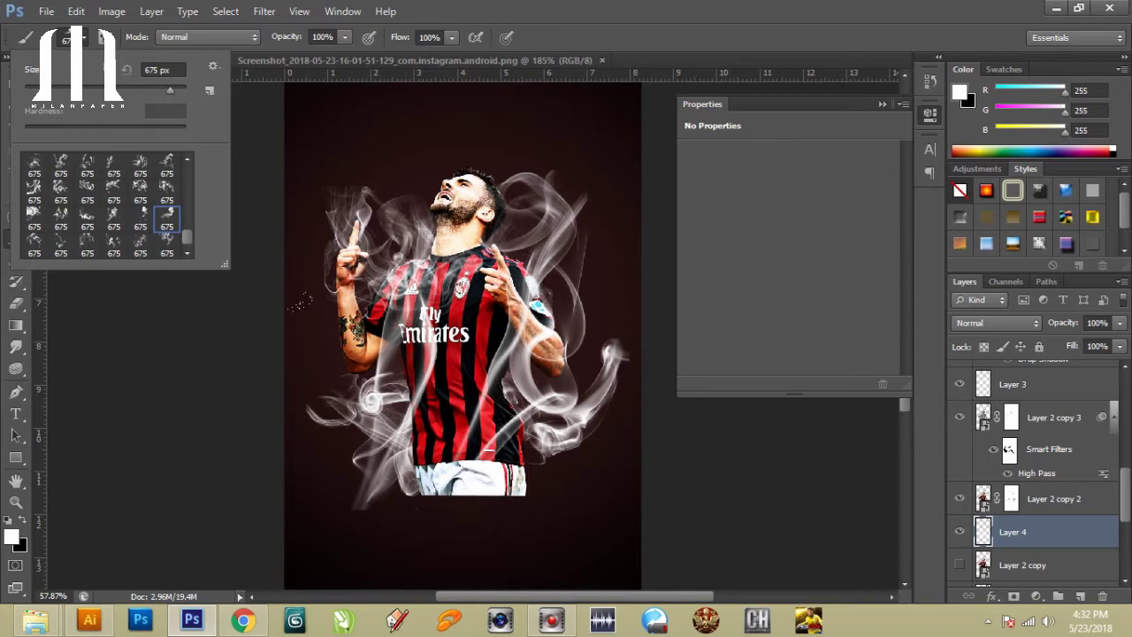
left_click(1081, 597)
left_click(460, 380)
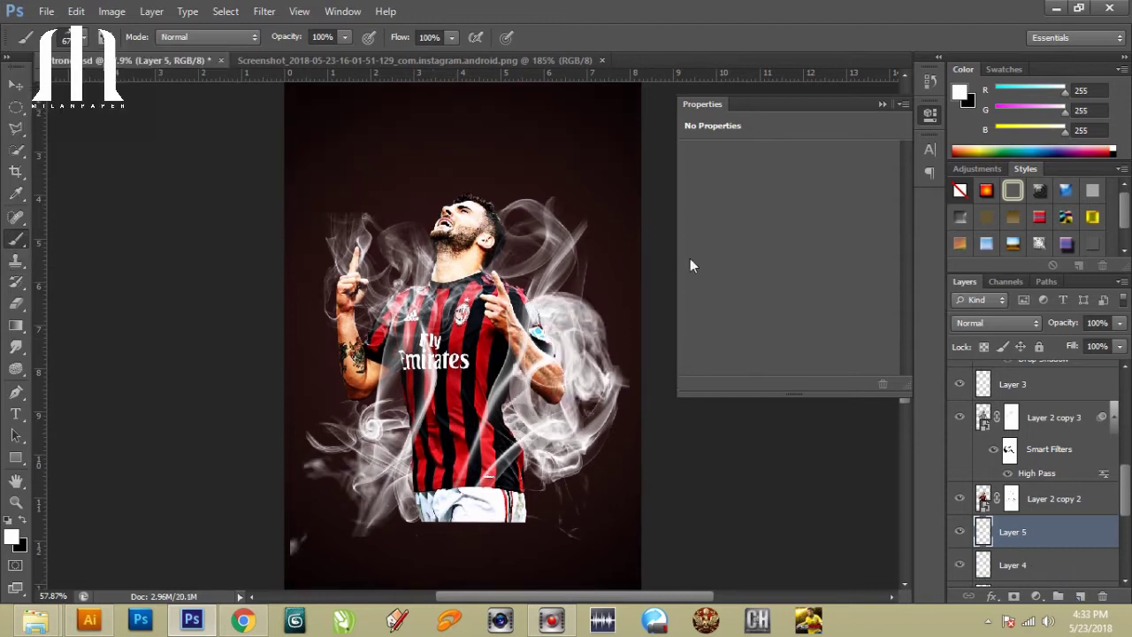
Select smoke Layer 3 and reset the Eraser's brushes to the default set.
key("v")
left_click(963, 484)
key("e")
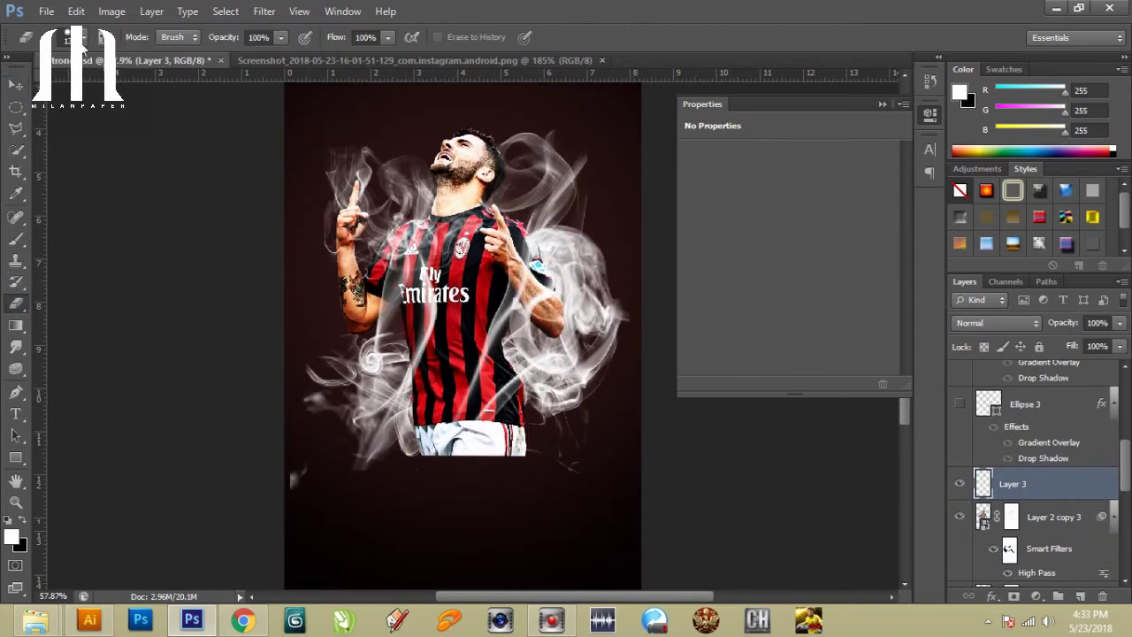
left_click(85, 37)
left_click(212, 65)
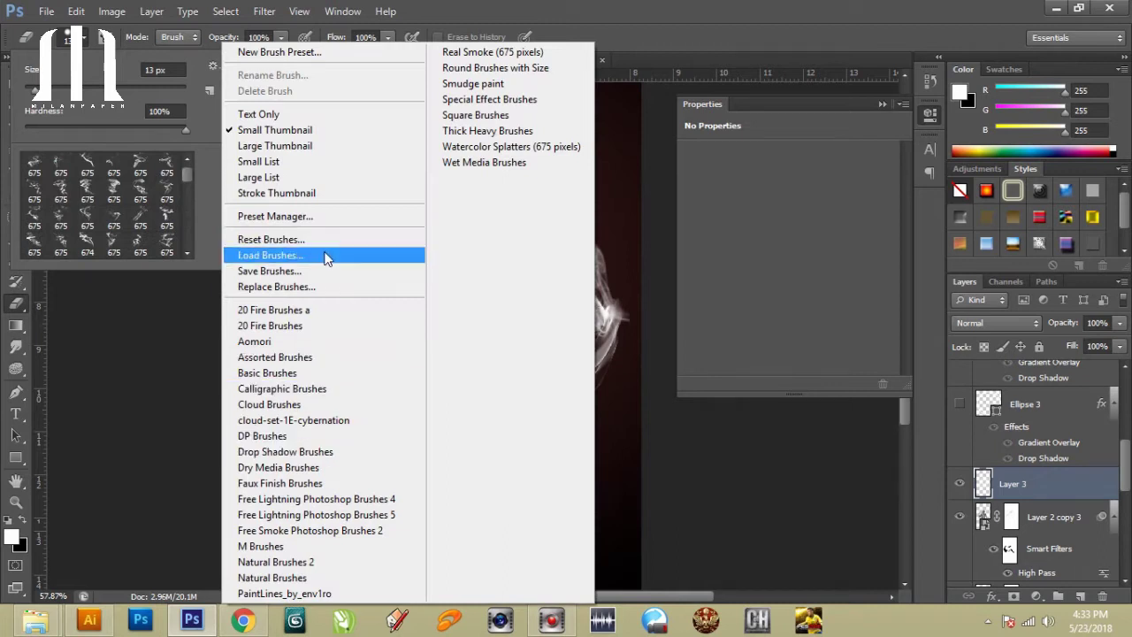
left_click(271, 239)
key("Return")
left_click(213, 65)
left_click(390, 475)
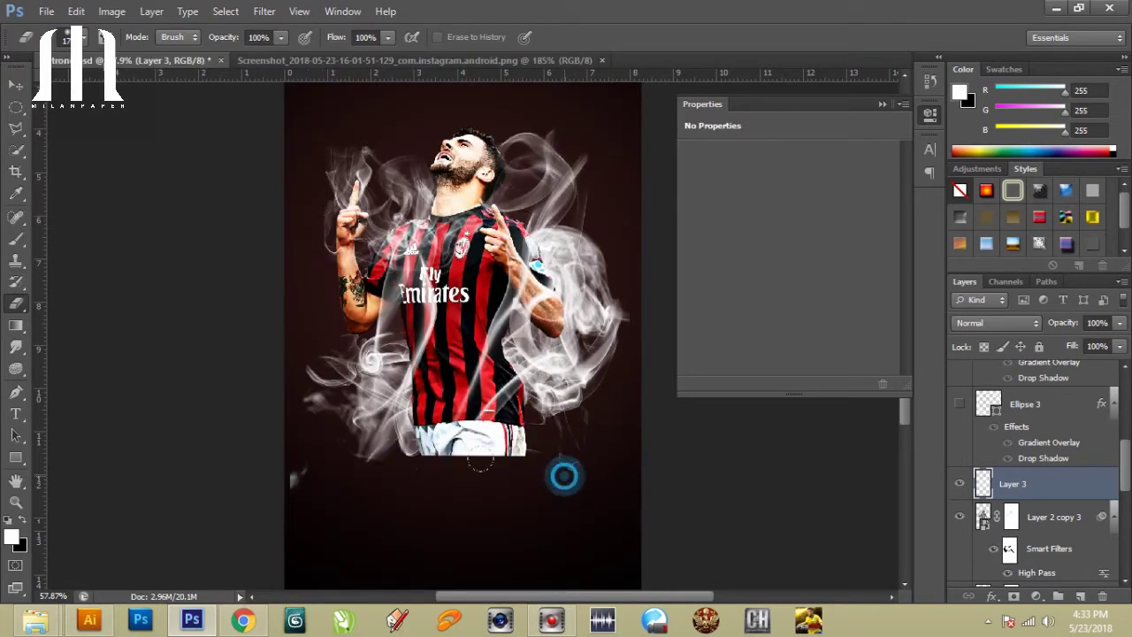
Select a lower smoke layer to erase stray wisps near the player's shorts.
scroll(1035, 477, "down", 3)
left_click(1011, 499)
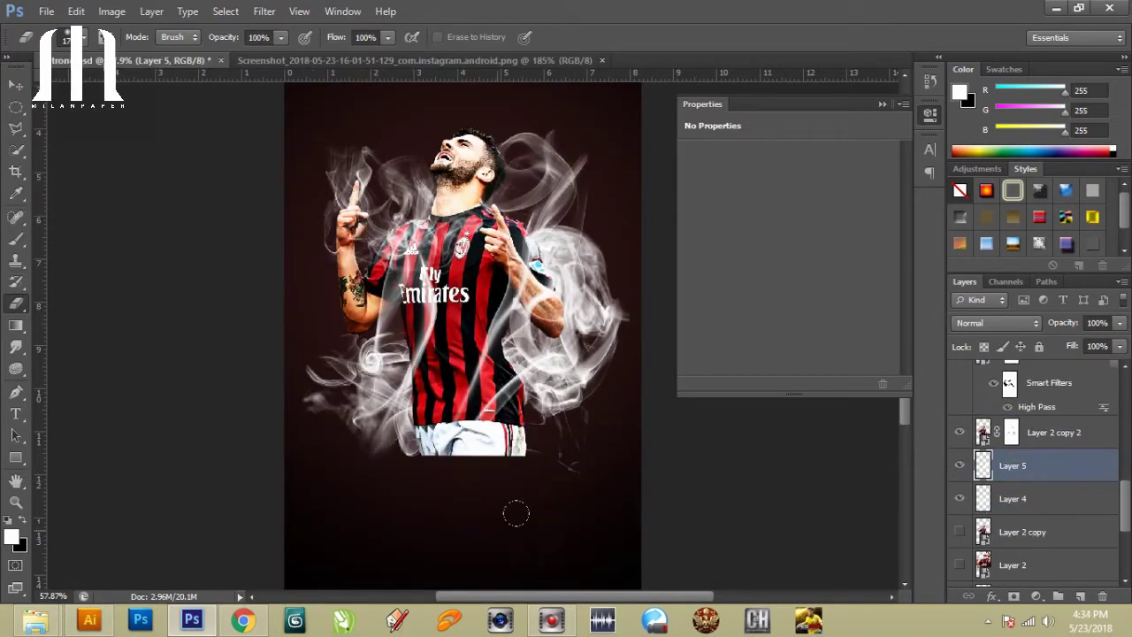
scroll(381, 491, "up", 3)
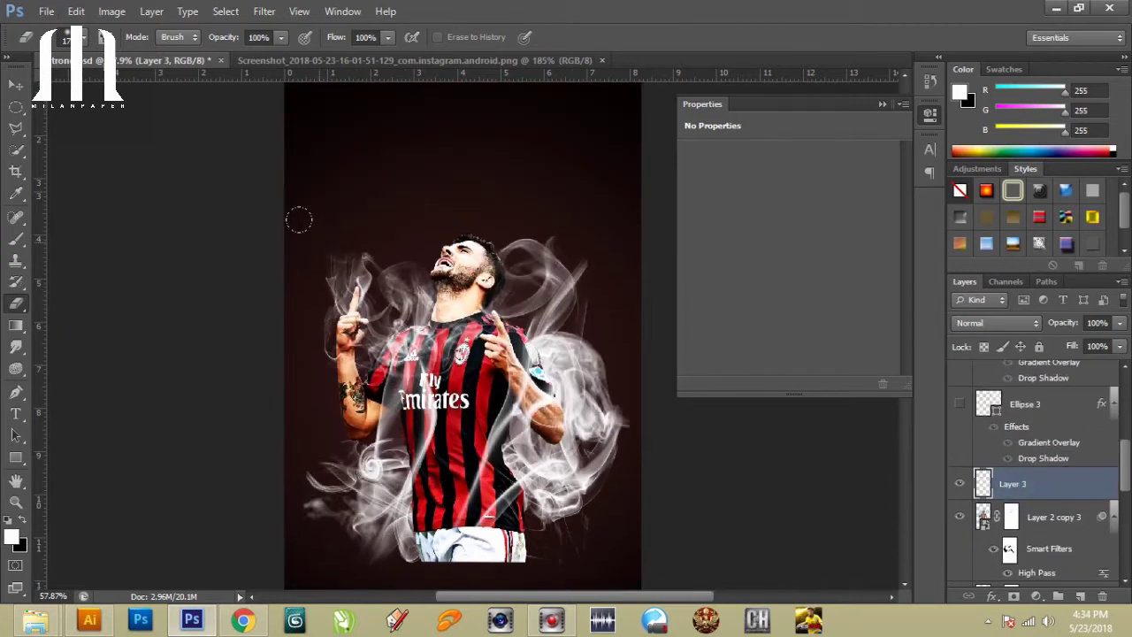
Duplicate the sharpened player layer, rasterize the copy and add a layer mask.
key("v")
left_click(1053, 517)
key("ctrl+j")
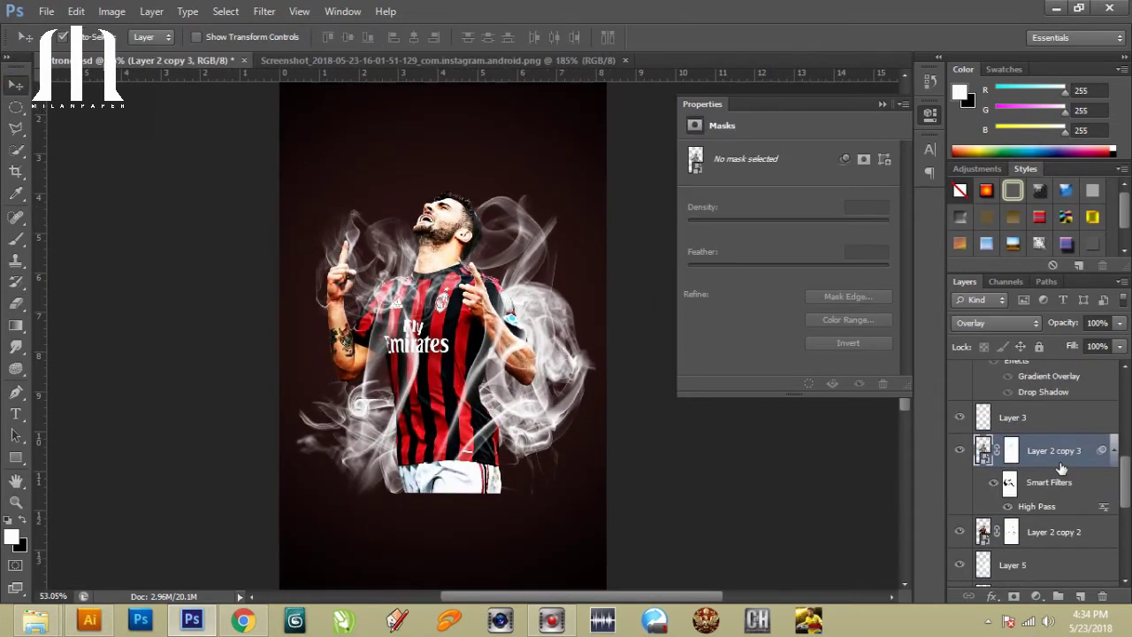
right_click(1058, 436)
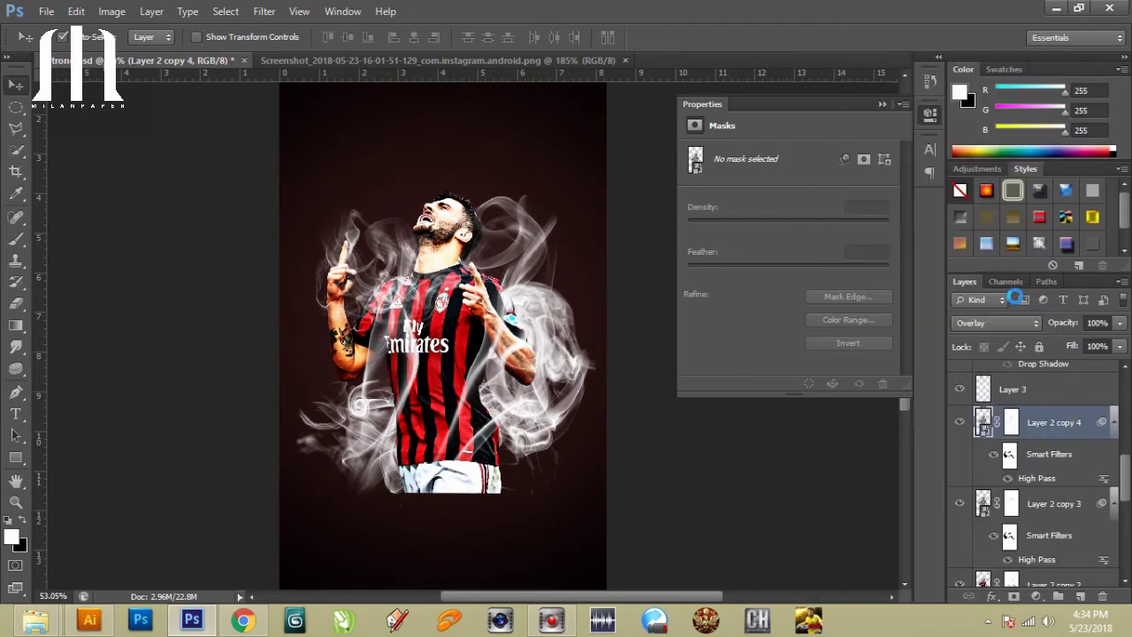
left_click(885, 221)
left_click(1014, 597)
Set a black brush, hide the original player layer and give the new copy a fresh mask.
key("b")
key("x")
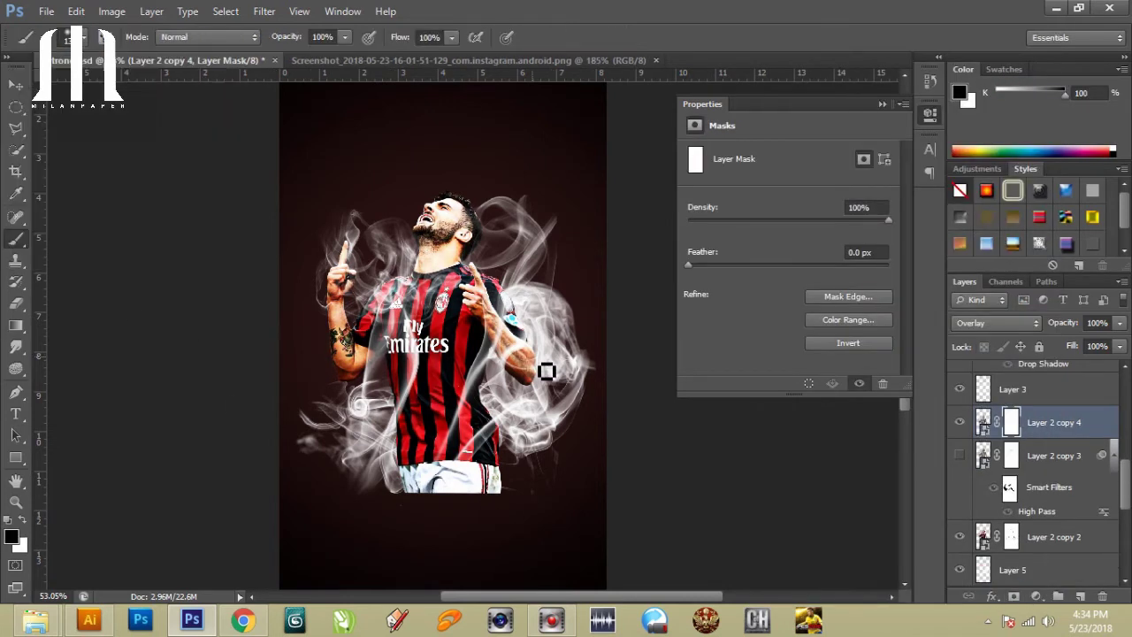
left_click(1053, 537)
key("ctrl+j")
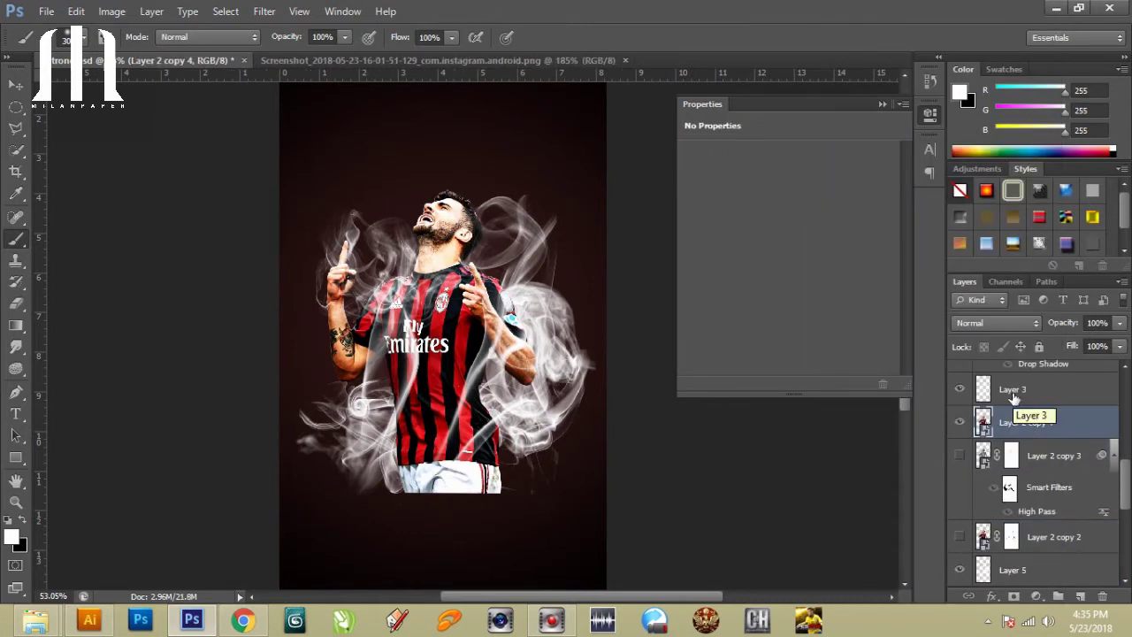
left_click(1015, 597)
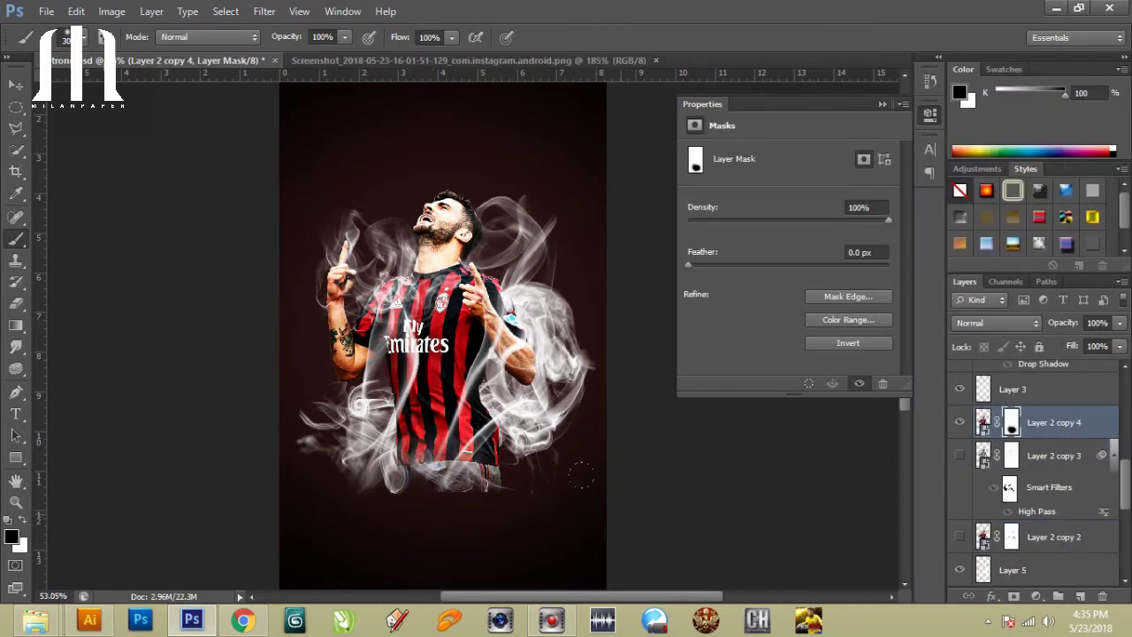
Select smoke Layer 3, then select the player copy's mask for painting.
left_click(1013, 389)
key("x")
left_click(18, 303)
left_click(1021, 457)
Give smoke Layer 3 a red Color Overlay of cc5555.
key("b")
key("x")
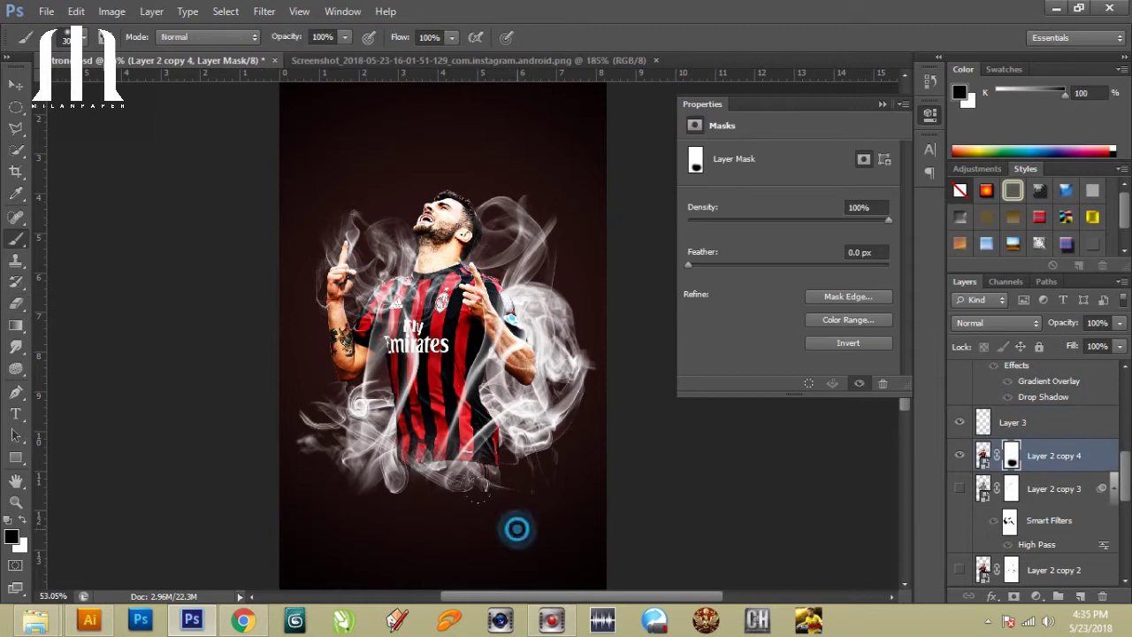
double_click(1047, 459)
left_click(637, 434)
left_click(940, 293)
left_click(755, 318)
left_click_drag(854, 460, 854, 494)
left_click(777, 343)
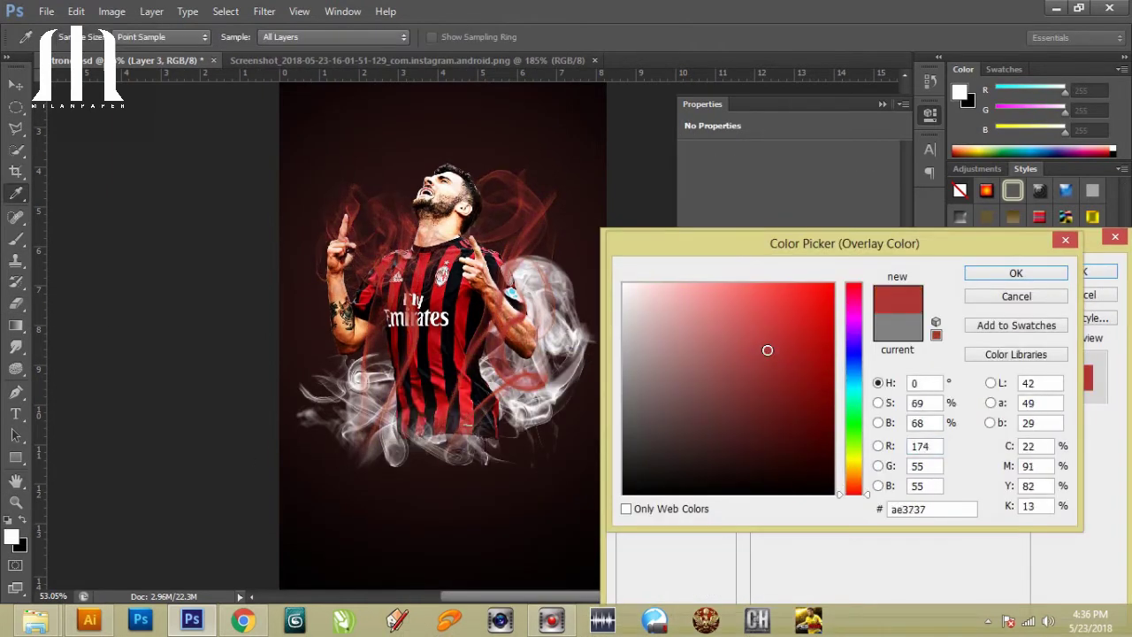
left_click(745, 326)
left_click(1017, 273)
Give smoke Layer 5 an olive yellow Color Overlay of b4ad5f.
left_click(1088, 272)
double_click(1048, 455)
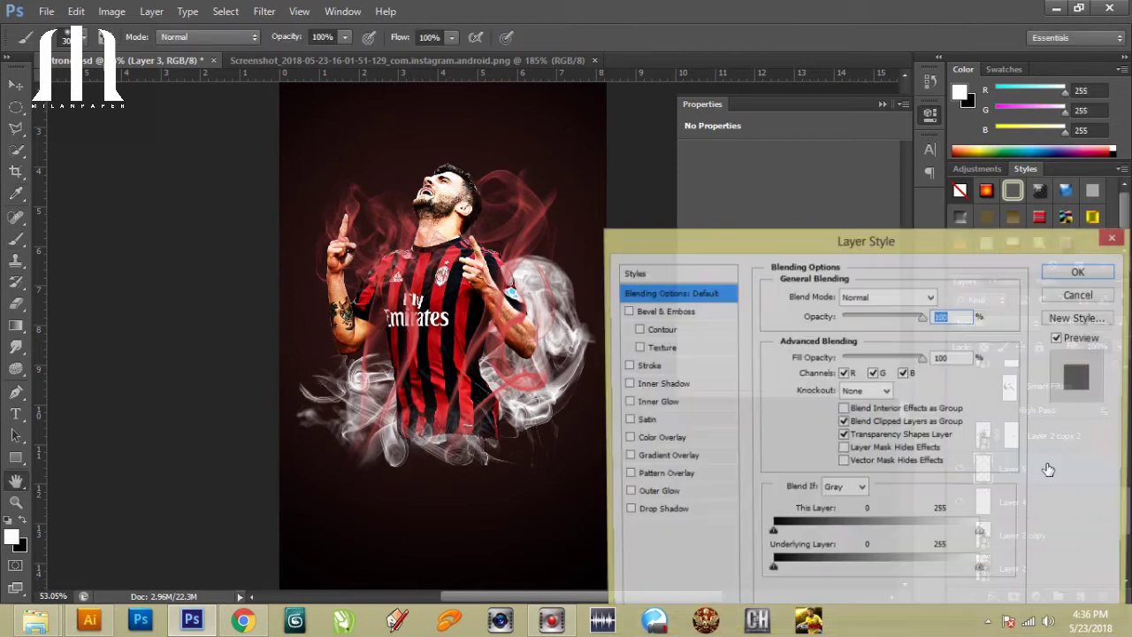
left_click(637, 435)
left_click(941, 293)
left_click(854, 379)
left_click(737, 336)
left_click(855, 462)
left_click(721, 345)
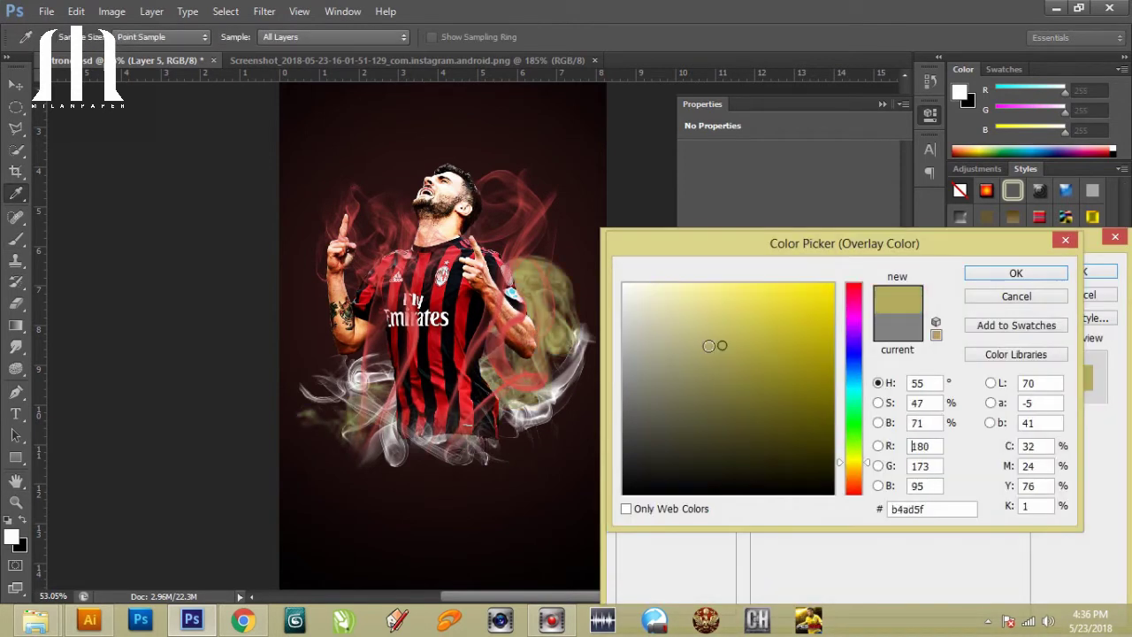
left_click(855, 380)
left_click(794, 324)
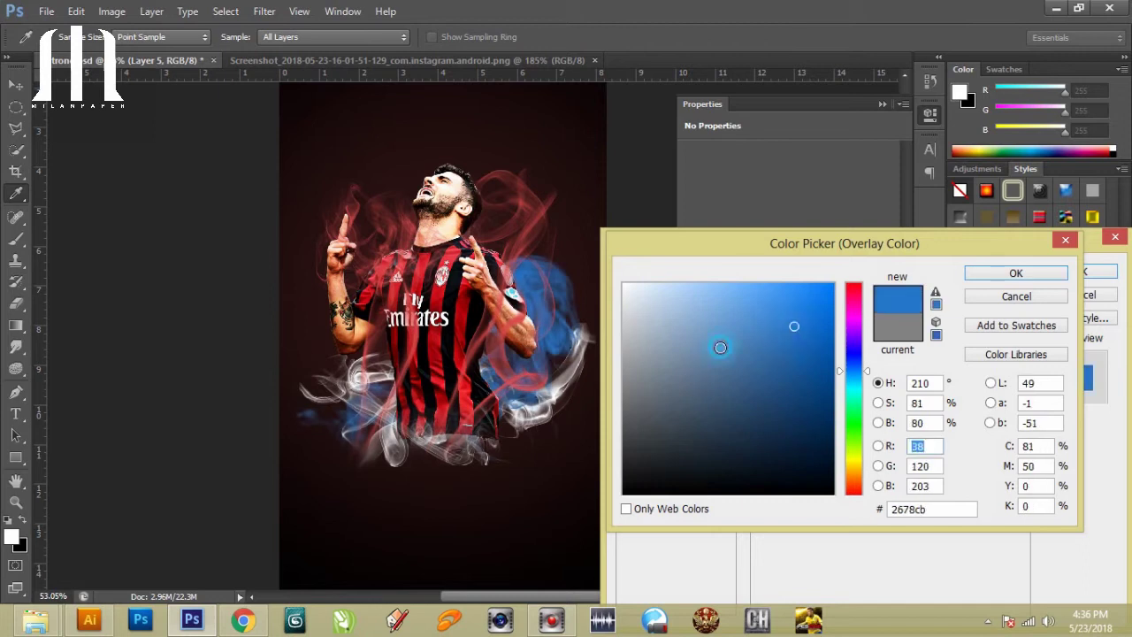
left_click(854, 462)
left_click(727, 344)
left_click(1017, 273)
Open Layer 4's layer styles and its Color Overlay colour chooser.
left_click(1088, 271)
double_click(1044, 504)
left_click(940, 292)
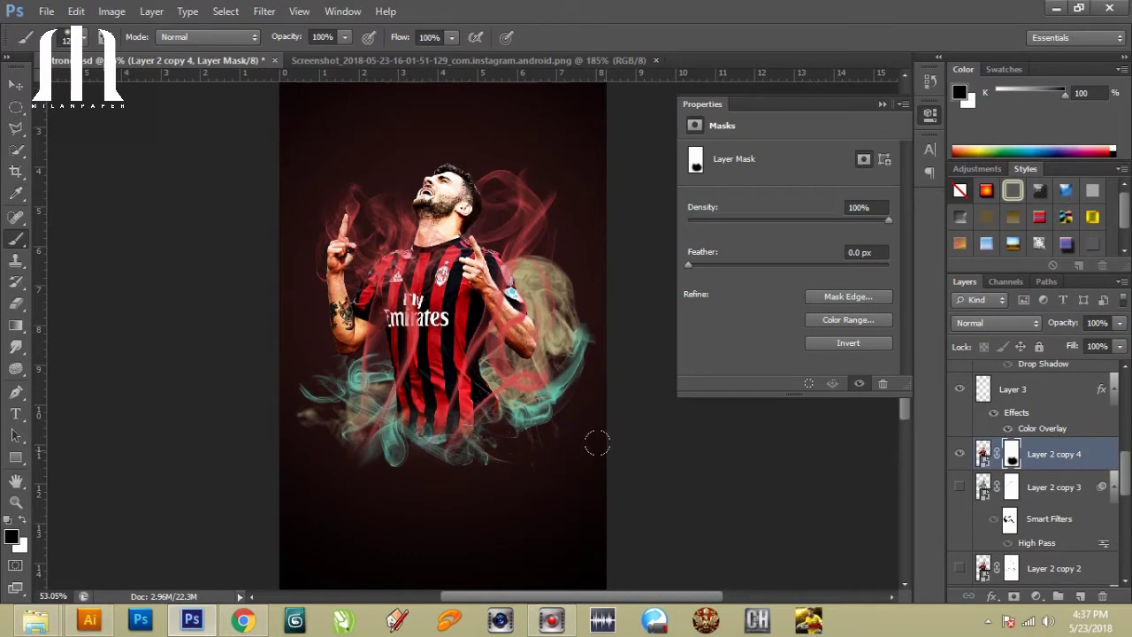
Paint black over the white shorts on the player copy's mask, then select the name text layer.
scroll(597, 442, "up", 1)
left_click_drag(439, 513, 460, 478)
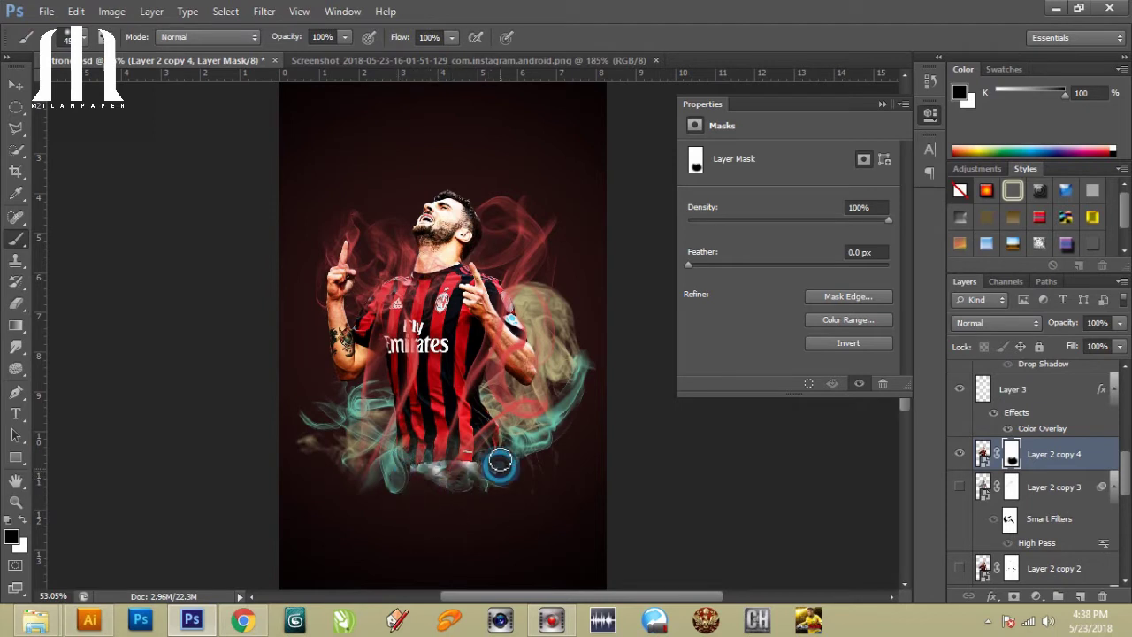
left_click(278, 38)
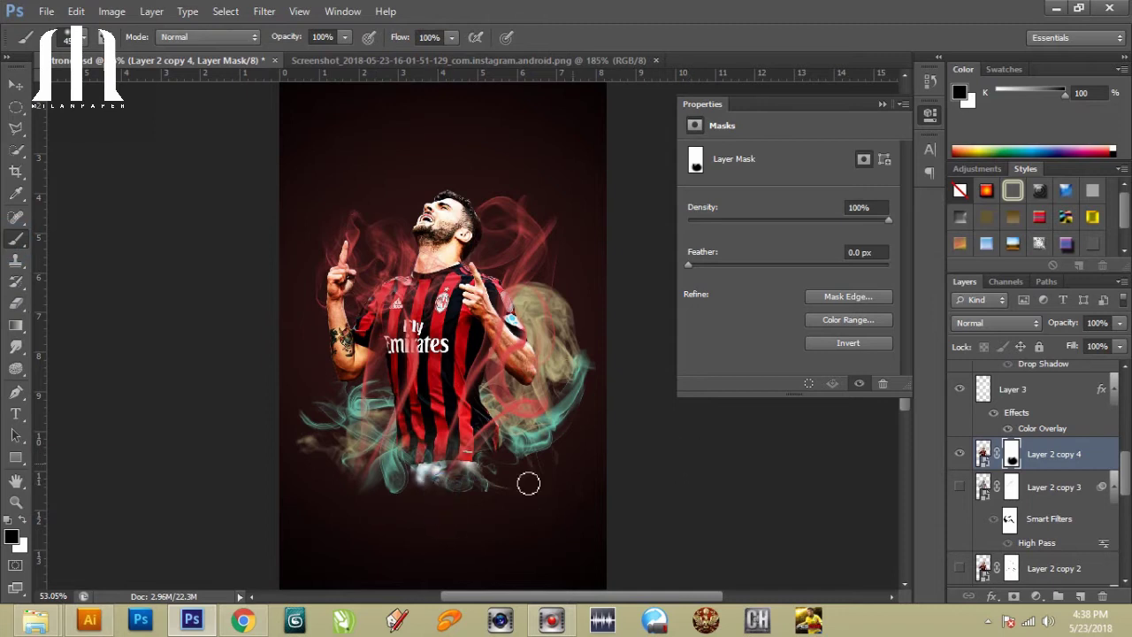
scroll(528, 483, "down", 1)
scroll(1035, 460, "up", 5)
left_click(984, 416)
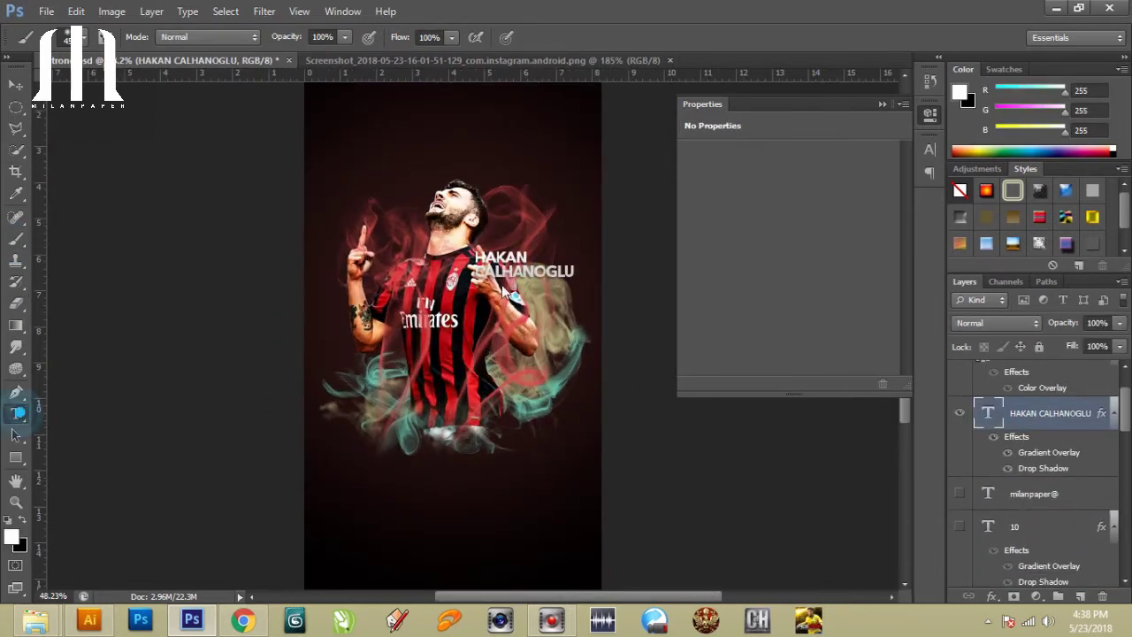
Finish the CUTRONE text, then enlarge it with Free Transform and place it below the player.
type("NE")
key("ctrl+Return")
key("v")
key("ctrl+t")
left_click_drag(499, 258, 446, 451)
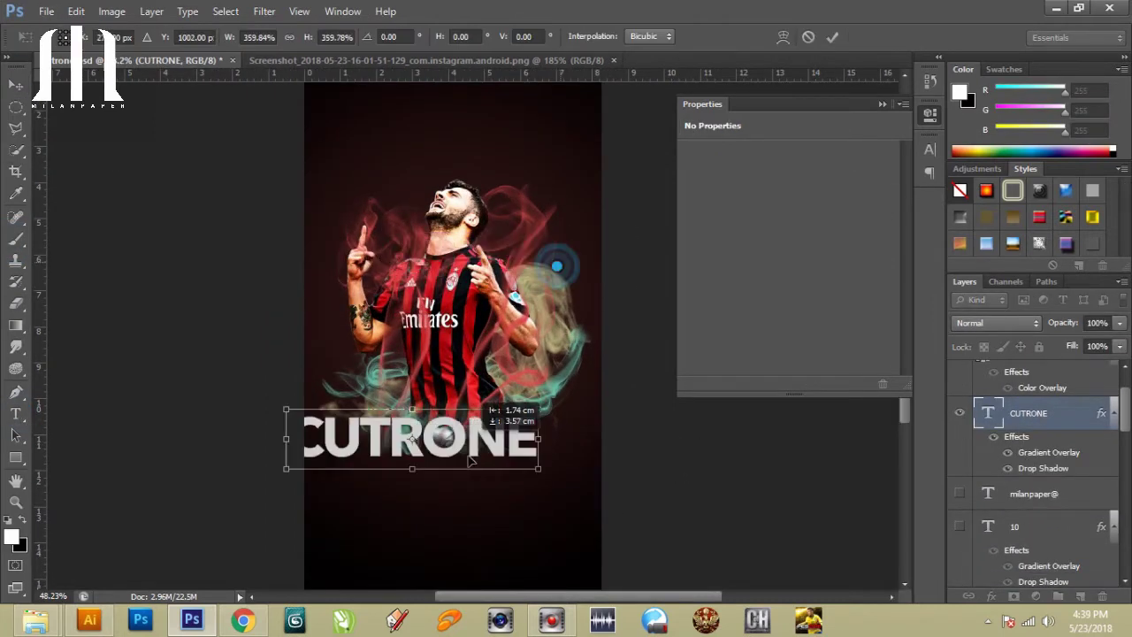
key("Return")
Try a thin font on the CUTRONE text.
left_click(16, 413)
left_click(176, 37)
scroll(346, 354, "down", 6)
left_click(326, 246)
Search the font list and try a stylised font on CUTRONE.
left_click(176, 37)
scroll(278, 397, "down", 10)
scroll(277, 399, "down", 10)
scroll(276, 407, "down", 10)
scroll(276, 407, "down", 10)
scroll(276, 407, "down", 10)
scroll(276, 407, "down", 1)
left_click(133, 37)
type("w")
scroll(207, 247, "up", 2)
scroll(222, 531, "down", 2)
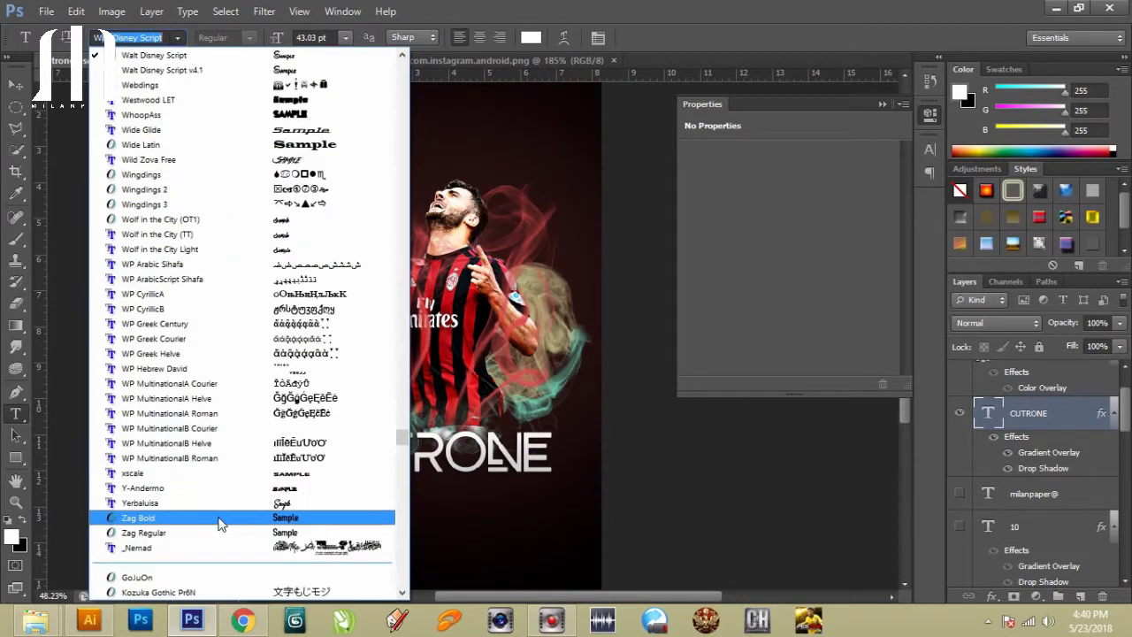
scroll(185, 222, "up", 7)
scroll(186, 222, "up", 5)
scroll(182, 369, "down", 1)
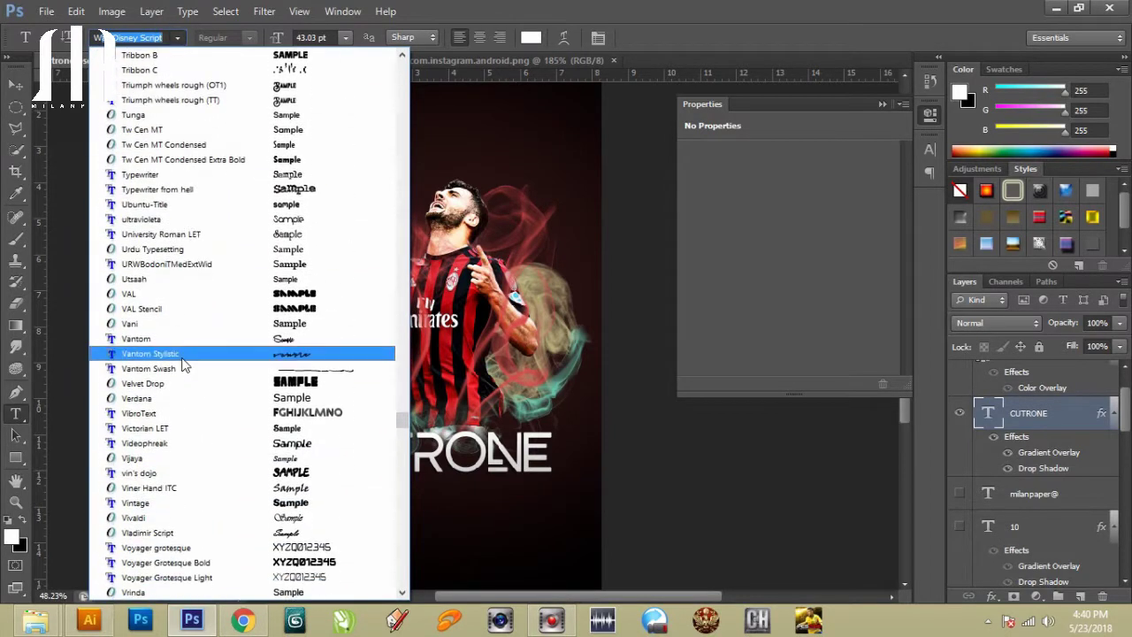
left_click(184, 363)
Apply the Wild Zova Free font to CUTRONE.
left_click(177, 37)
scroll(230, 222, "down", 2)
scroll(230, 221, "down", 2)
scroll(248, 303, "up", 20)
left_click(177, 38)
left_click(176, 37)
scroll(190, 115, "up", 2)
left_click(197, 188)
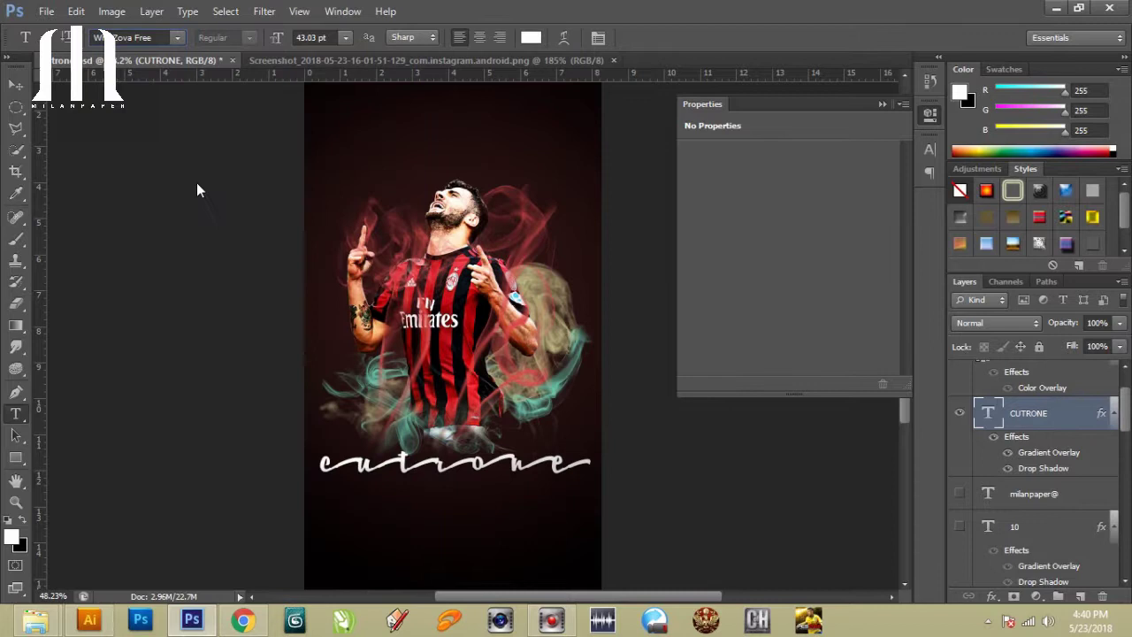
Enlarge the CUTRONE text further and shift it up and to the right.
left_click(15, 86)
key("ctrl+t")
left_click_drag(518, 504, 522, 452)
key("Return")
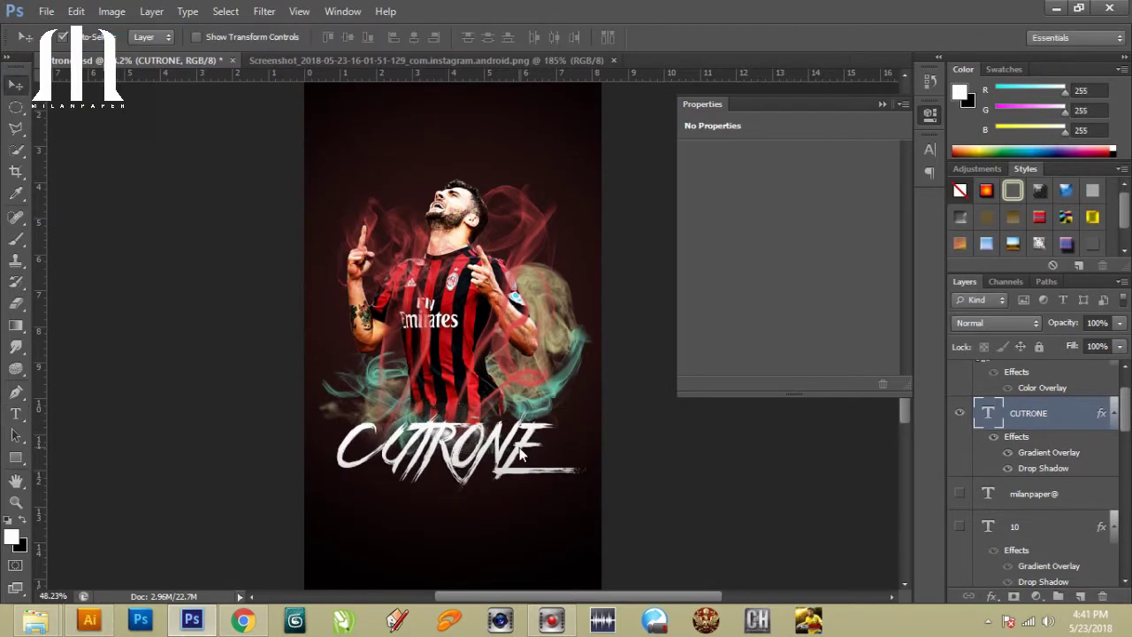
scroll(521, 453, "up", 3, "alt")
scroll(407, 336, "up", 1)
Inspect CUTRONE's text warp and layer effect settings without changing them.
left_click(564, 37)
left_click(672, 192)
double_click(1059, 452)
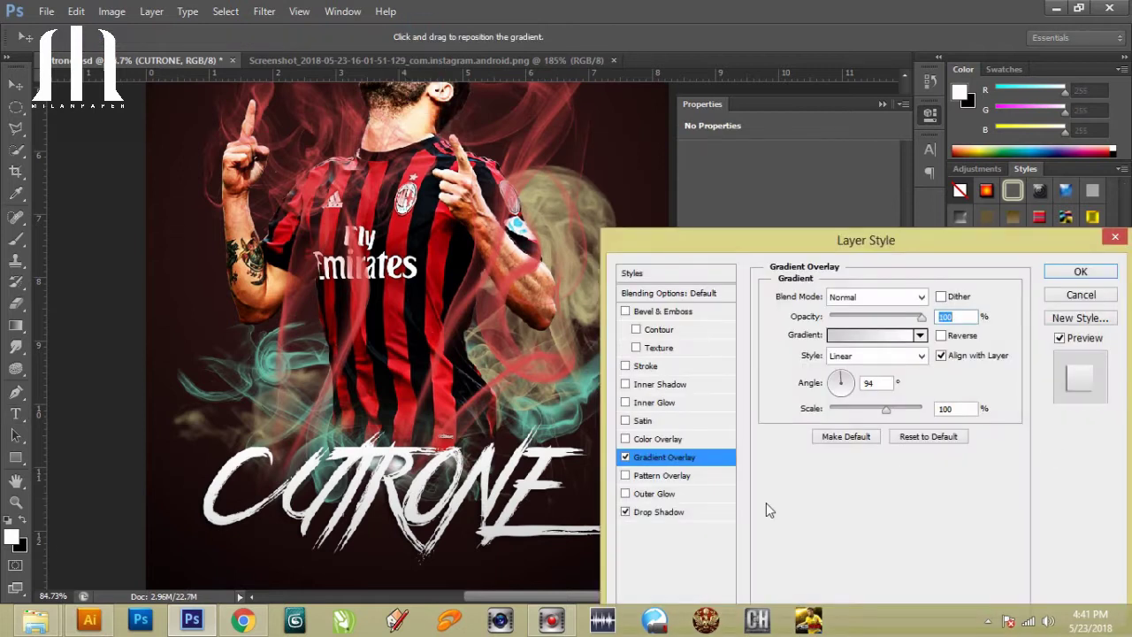
left_click(651, 362)
left_click(814, 412)
scroll(559, 402, "down", 1, "alt")
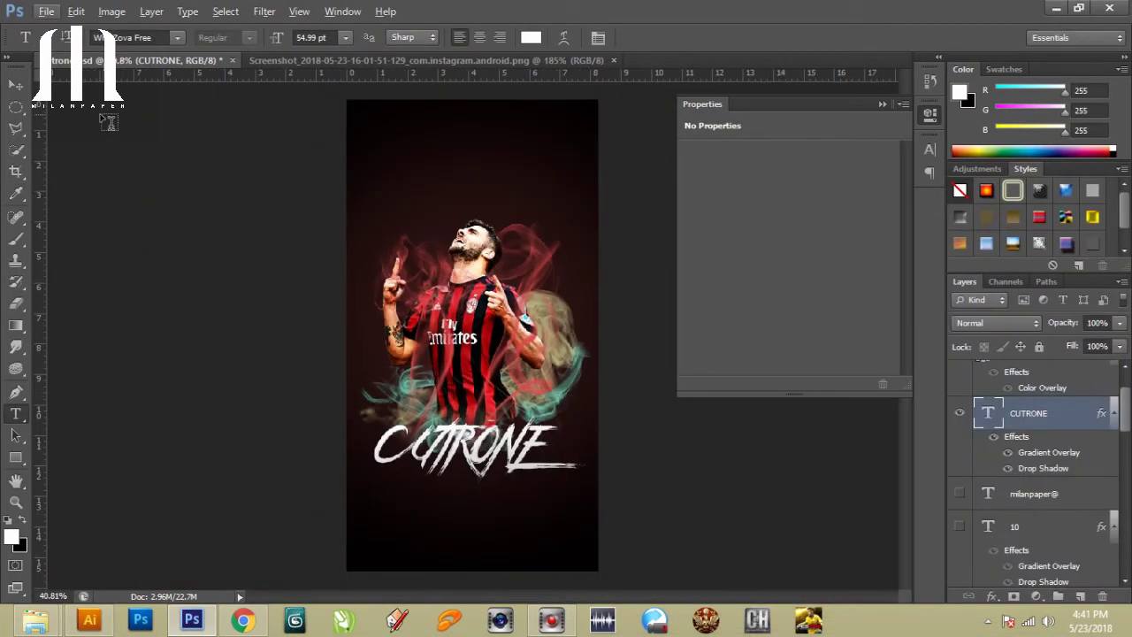
Apply a blackletter font to CUTRONE.
left_click(176, 37)
scroll(332, 219, "up", 10)
scroll(331, 219, "up", 10)
scroll(332, 218, "up", 7)
scroll(332, 218, "up", 10)
scroll(324, 227, "up", 10)
scroll(323, 266, "up", 8)
scroll(327, 271, "up", 3)
scroll(327, 265, "down", 3)
left_click(221, 450)
Apply the Nettizen Script font to CUTRONE and save the document.
left_click(177, 37)
scroll(250, 210, "up", 10)
scroll(251, 209, "up", 3)
scroll(248, 177, "down", 1)
scroll(253, 203, "up", 10)
scroll(259, 220, "up", 5)
left_click(259, 220)
key("ctrl+s")
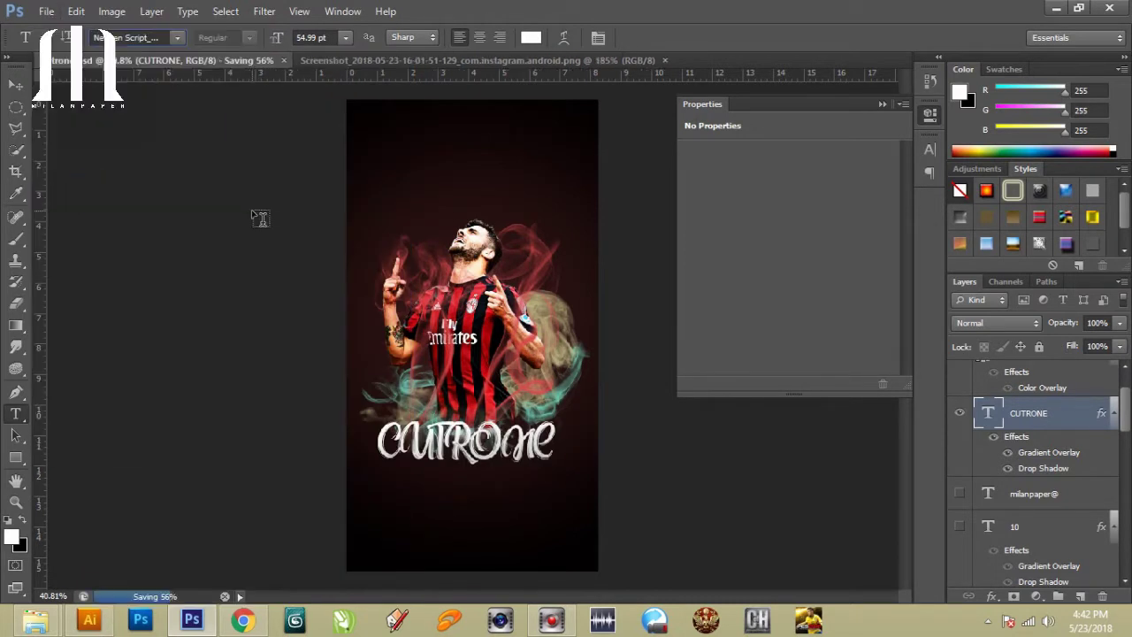
Try the NCAA font, then a script font, on CUTRONE.
left_click(177, 37)
scroll(260, 230, "up", 3)
scroll(256, 239, "up", 3)
scroll(265, 354, "up", 3)
left_click(268, 414)
left_click(177, 37)
scroll(240, 189, "down", 10)
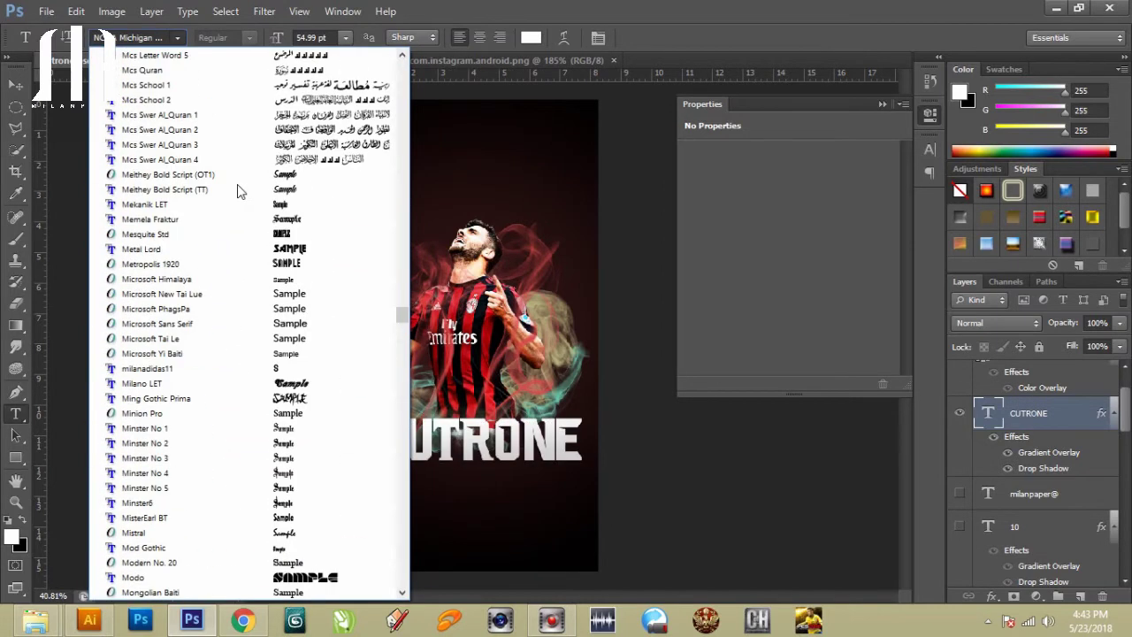
left_click(196, 104)
Check the foreground and background colour pickers, leaving both colours unchanged.
left_click(959, 92)
left_click(1011, 274)
left_click(968, 103)
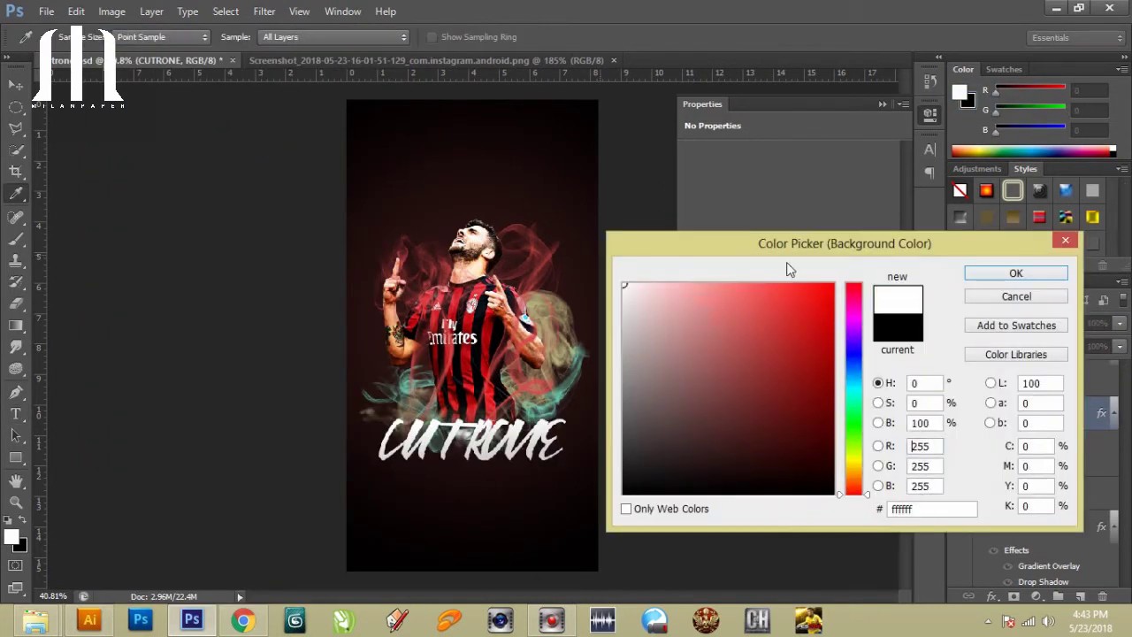
left_click(1011, 274)
Apply Barakah Regular to the CUTRONE text.
left_click(177, 37)
scroll(210, 129, "up", 5)
scroll(209, 171, "up", 5)
scroll(212, 170, "up", 3)
scroll(210, 169, "up", 5)
scroll(210, 170, "up", 5)
scroll(209, 170, "up", 5)
scroll(210, 169, "up", 3)
scroll(209, 170, "up", 5)
scroll(210, 170, "up", 5)
scroll(209, 169, "up", 5)
scroll(212, 167, "up", 3)
scroll(252, 174, "up", 5)
scroll(252, 174, "up", 5)
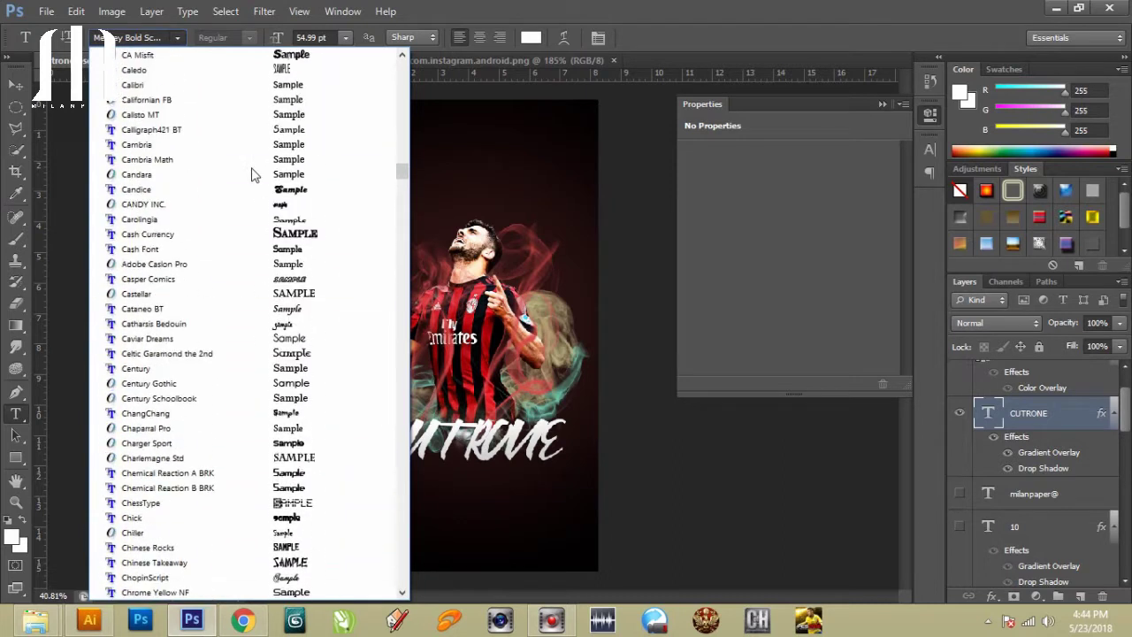
scroll(252, 175, "up", 3)
scroll(257, 174, "up", 5)
scroll(266, 175, "up", 5)
scroll(283, 177, "up", 3)
left_click(283, 189)
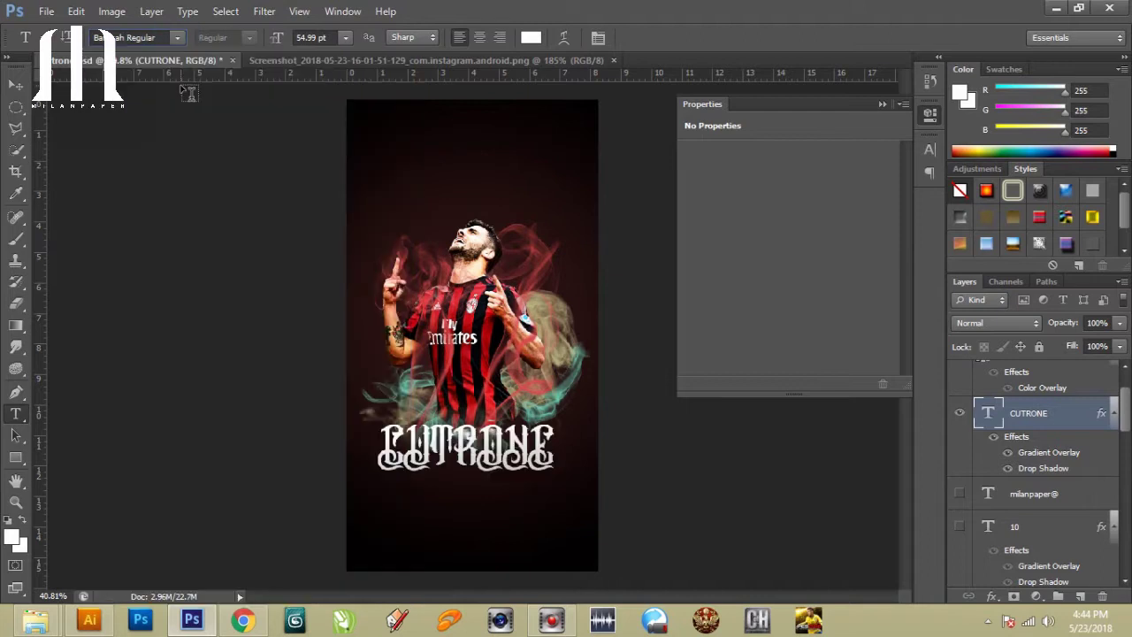
Try two other nearby fonts on CUTRONE.
left_click(177, 37)
scroll(186, 119, "up", 5)
left_click(192, 293)
left_click(176, 38)
scroll(198, 164, "up", 3)
left_click(239, 163)
Browse the font list once more and dismiss it without changing the font.
left_click(177, 37)
scroll(235, 152, "up", 4)
scroll(233, 153, "up", 3)
scroll(233, 154, "up", 4)
scroll(233, 154, "up", 2)
scroll(233, 154, "down", 2)
scroll(232, 154, "down", 4)
scroll(233, 154, "down", 5)
scroll(232, 154, "down", 5)
scroll(232, 153, "down", 5)
scroll(233, 154, "down", 5)
scroll(232, 154, "down", 5)
scroll(233, 154, "down", 5)
scroll(233, 154, "down", 5)
scroll(239, 156, "down", 5)
key("Escape")
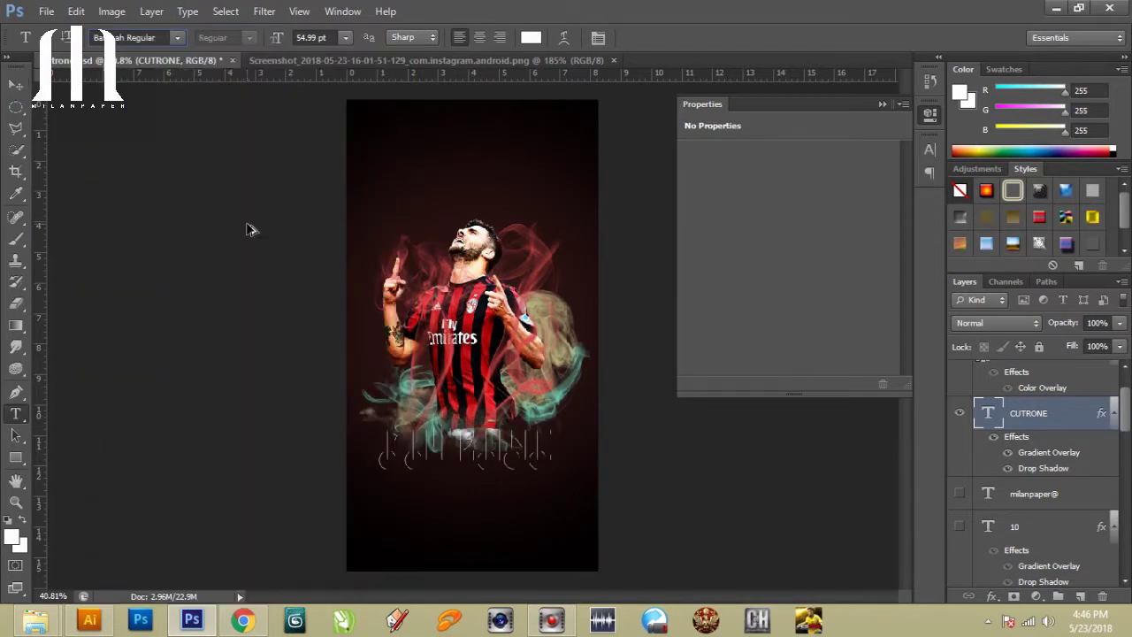
Revert CUTRONE to its brush-style font, enlarge it, and duplicate the text layer.
key("Escape")
key("v")
scroll(403, 327, "up", 3)
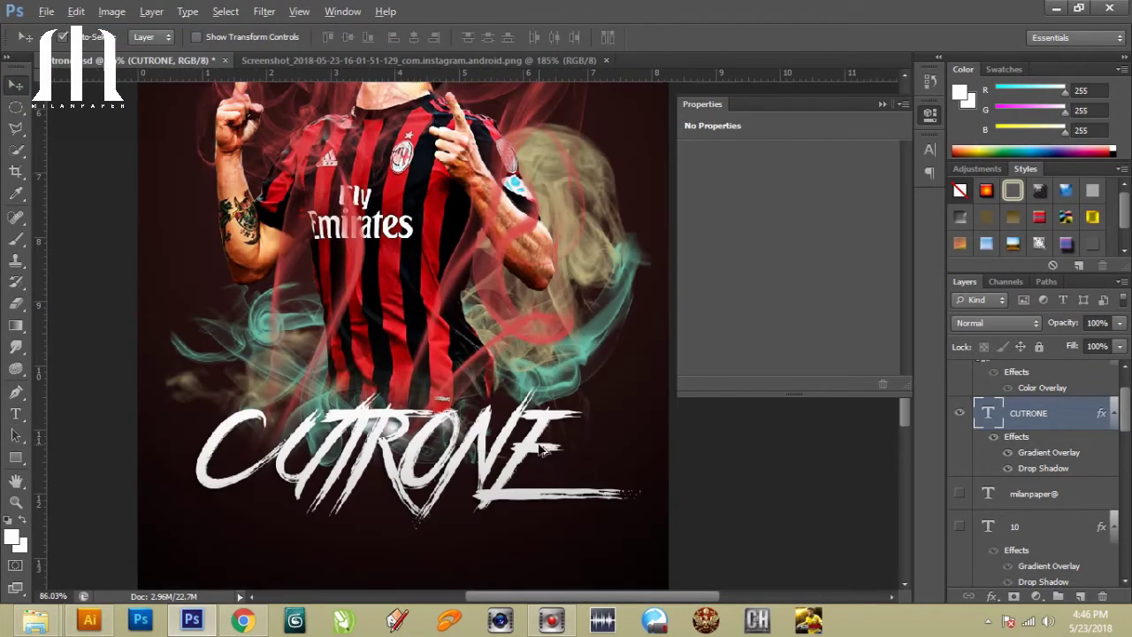
key("ctrl+t")
left_click_drag(644, 550, 594, 491)
key("Return")
key("ctrl+j")
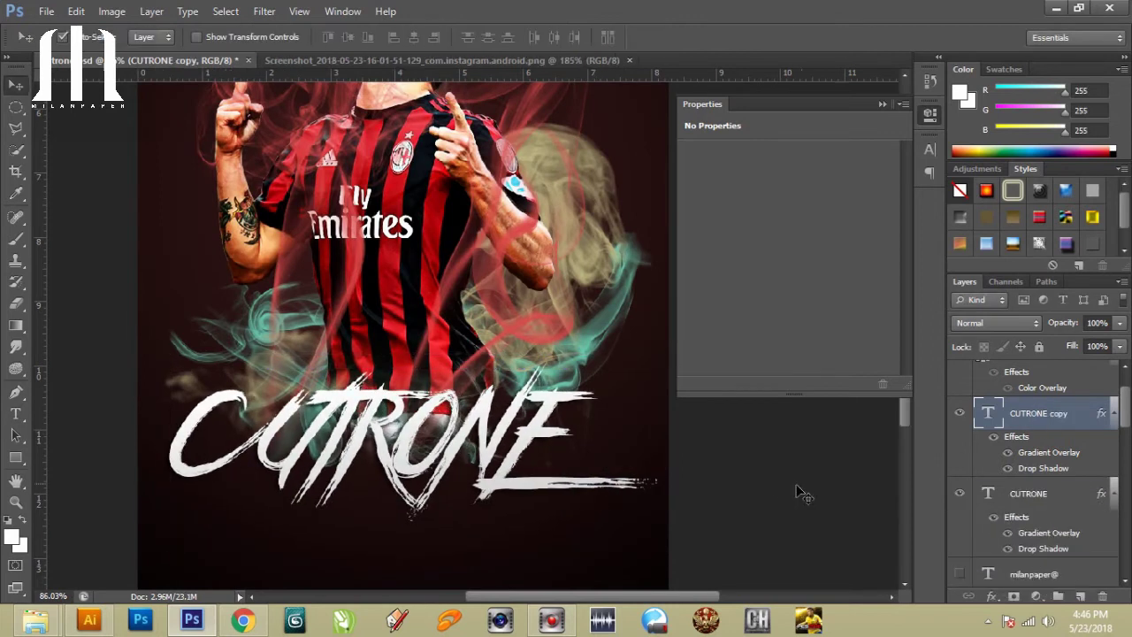
Add a white stroke layer effect to the CUTRONE copy.
key("ctrl+0")
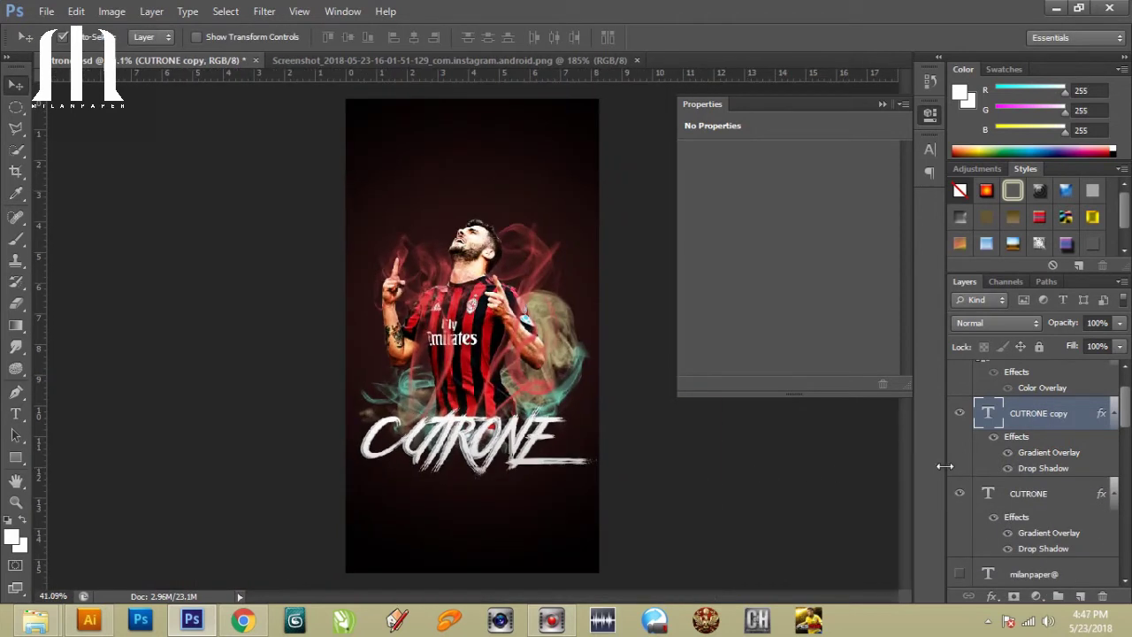
left_click(1019, 495)
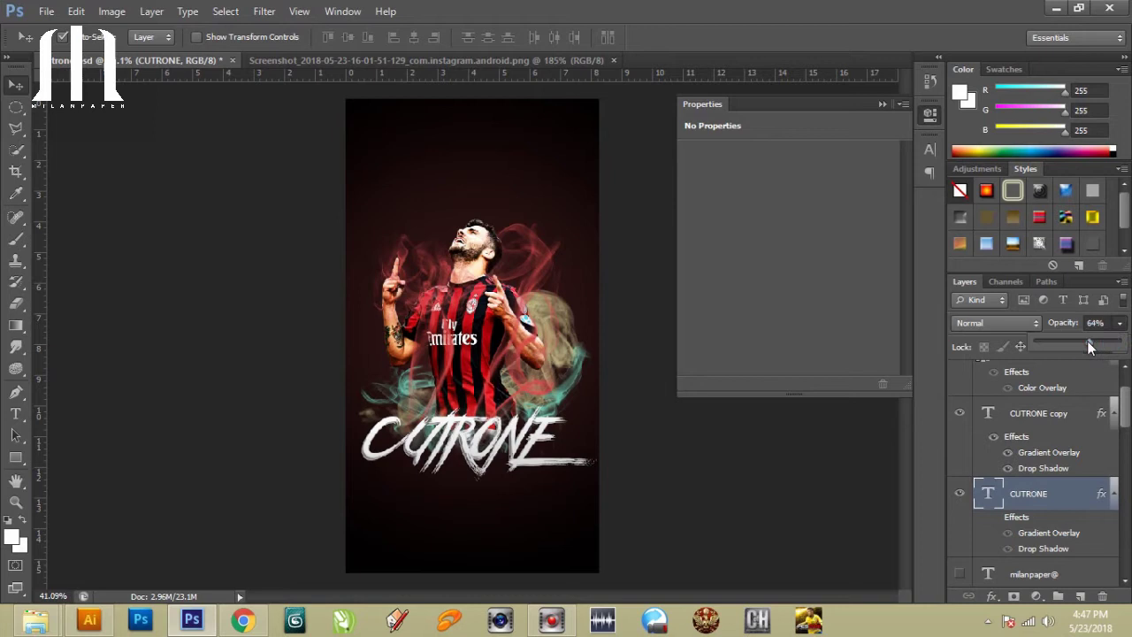
left_click(1044, 417)
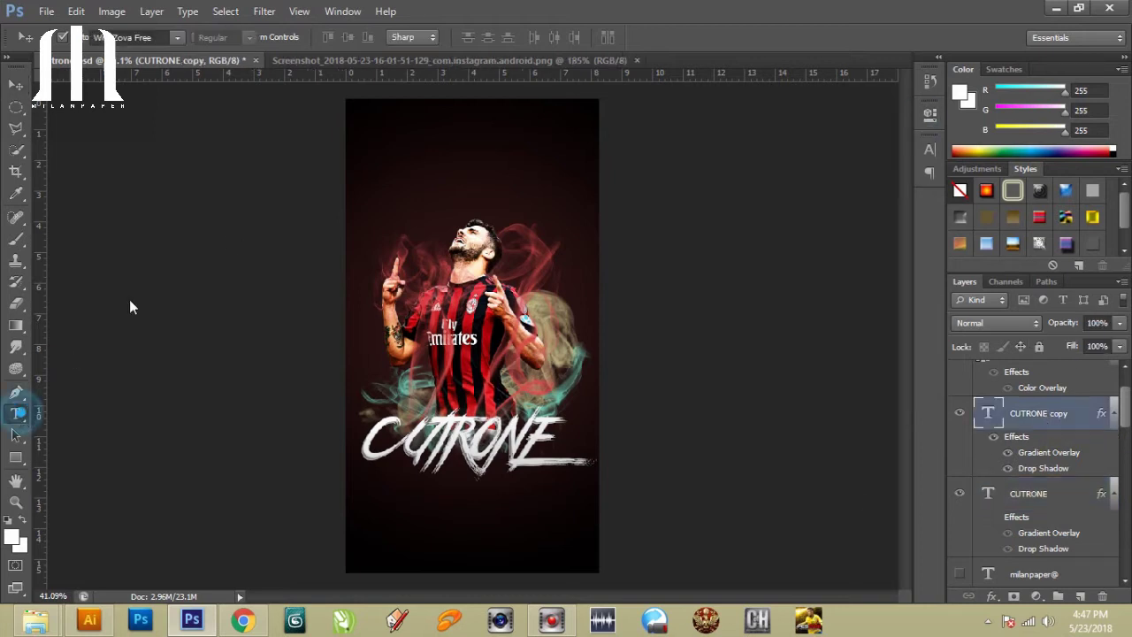
left_click(564, 39)
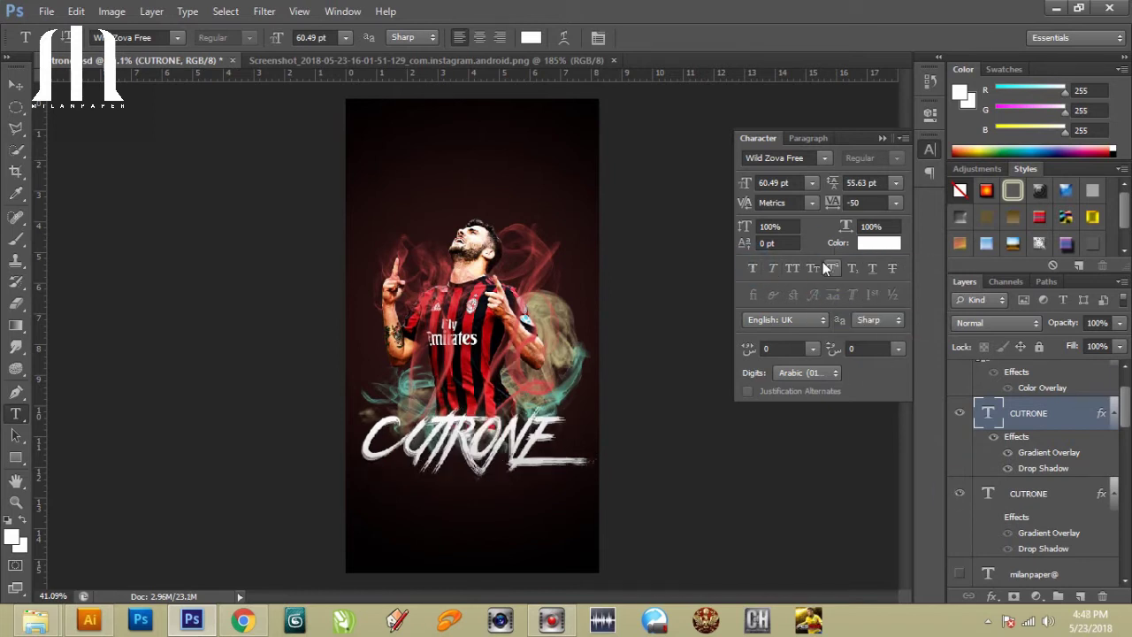
double_click(1061, 413)
left_click(646, 365)
left_click(811, 409)
left_click(1088, 271)
left_click_drag(849, 295, 829, 301)
key("z")
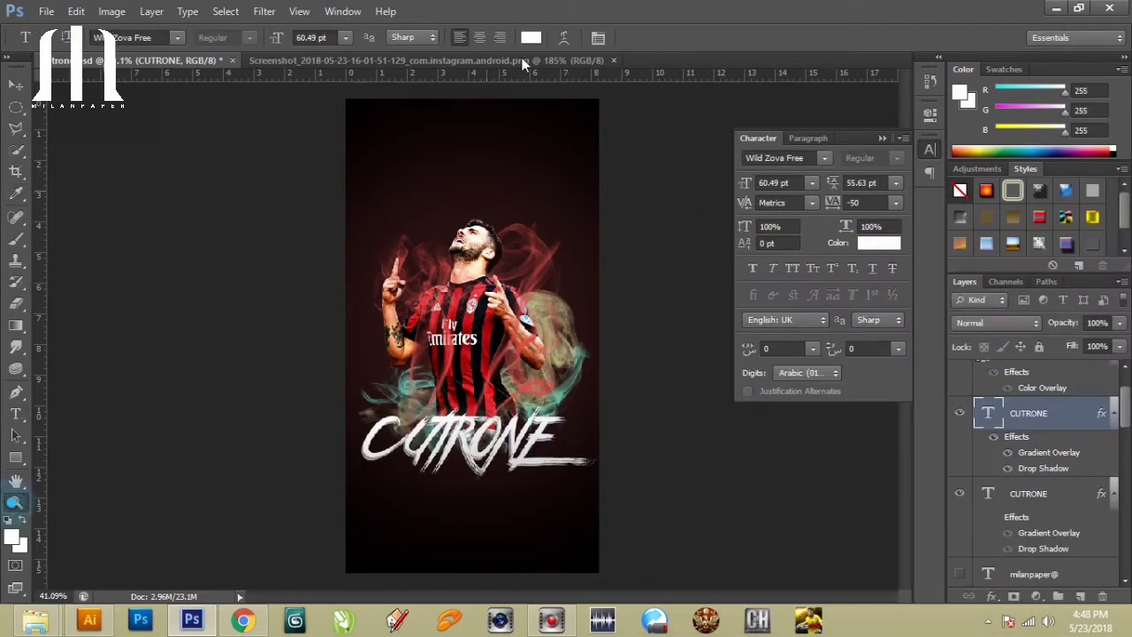
left_click(472, 446)
Give the lower CUTRONE layer a grey text colour.
left_click(1064, 505)
left_click(878, 242)
left_click(640, 457)
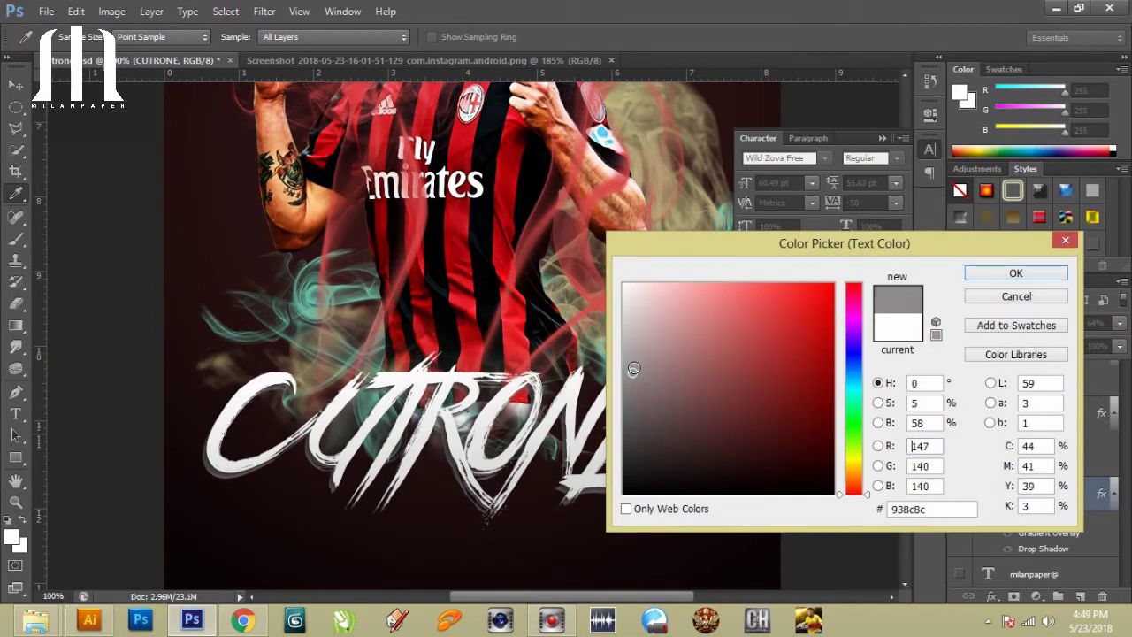
key("Return")
key("ctrl+minus")
key("ctrl+minus")
key("ctrl+minus")
key("v")
key("ctrl+0")
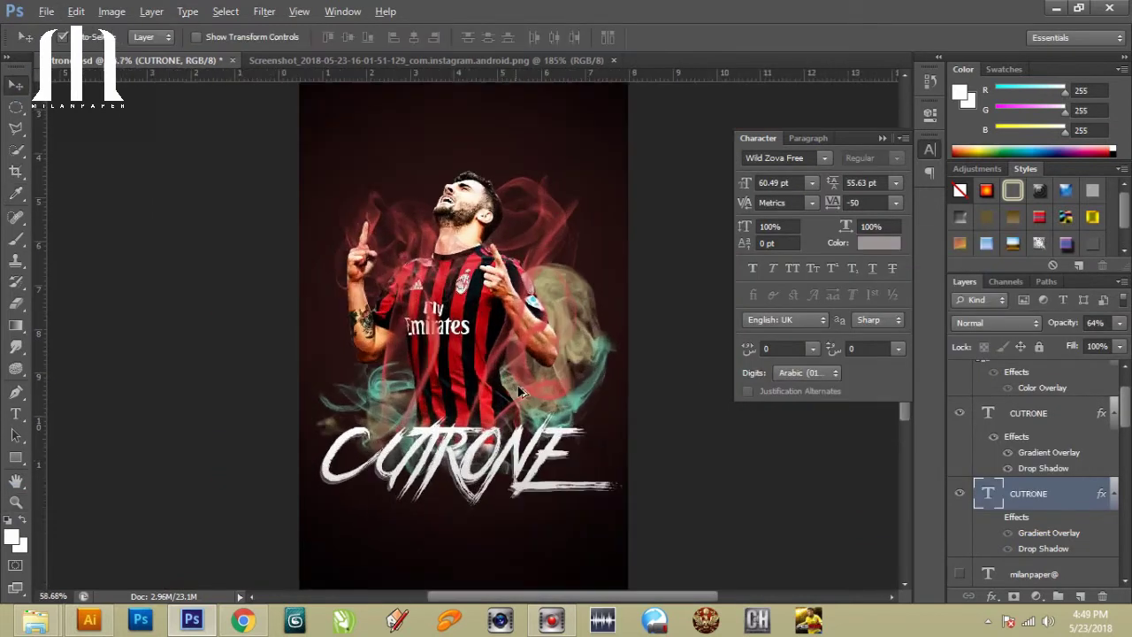
Set the upper CUTRONE layer's font to Meithey Bold Script.
left_click(1031, 380)
left_click(823, 157)
scroll(832, 248, "up", 20)
scroll(839, 304, "down", 10)
scroll(836, 354, "down", 10)
scroll(838, 324, "down", 5)
scroll(834, 321, "up", 4)
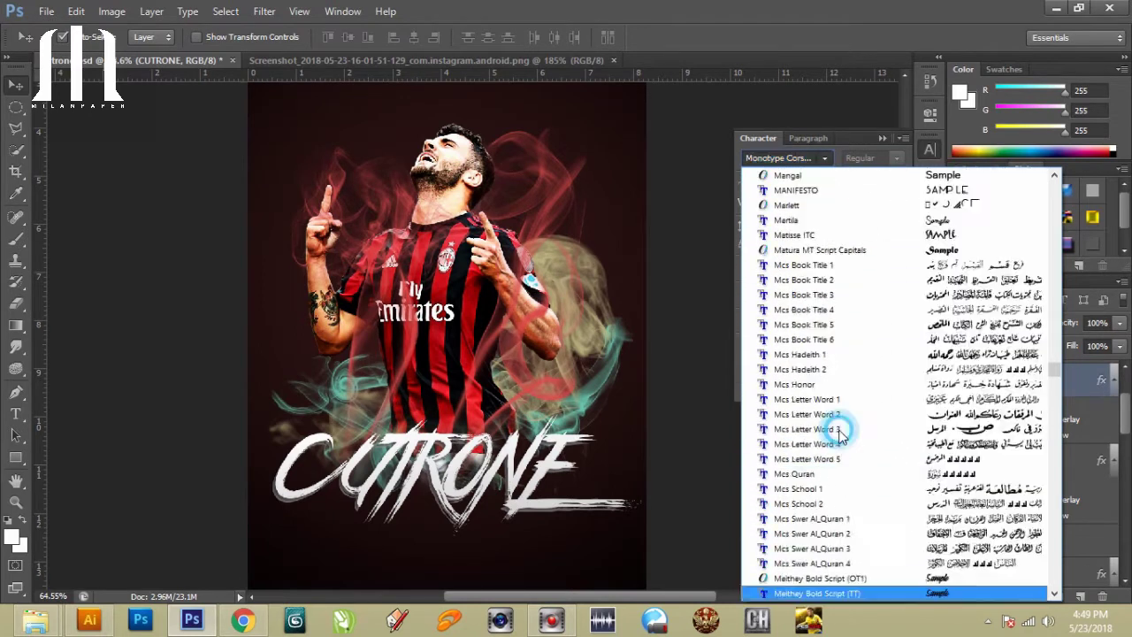
left_click(814, 588)
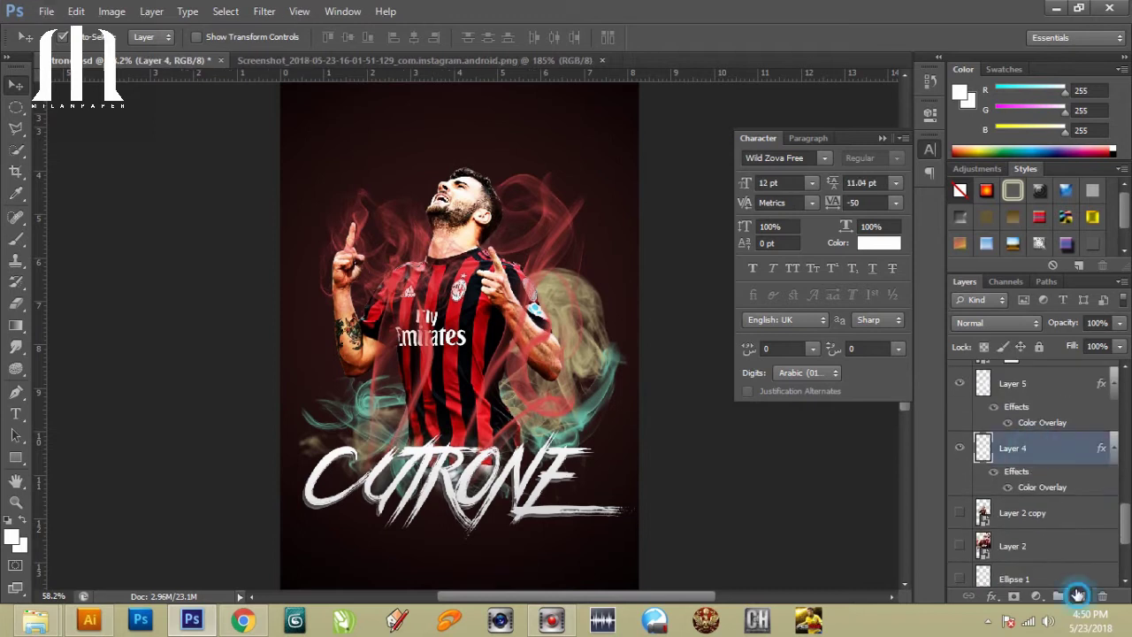
On a new layer, stamp and rotate white Real Smoke brush smoke above the player's head.
left_click(1078, 594)
key("b")
left_click(36, 37)
left_click(213, 66)
left_click(534, 245)
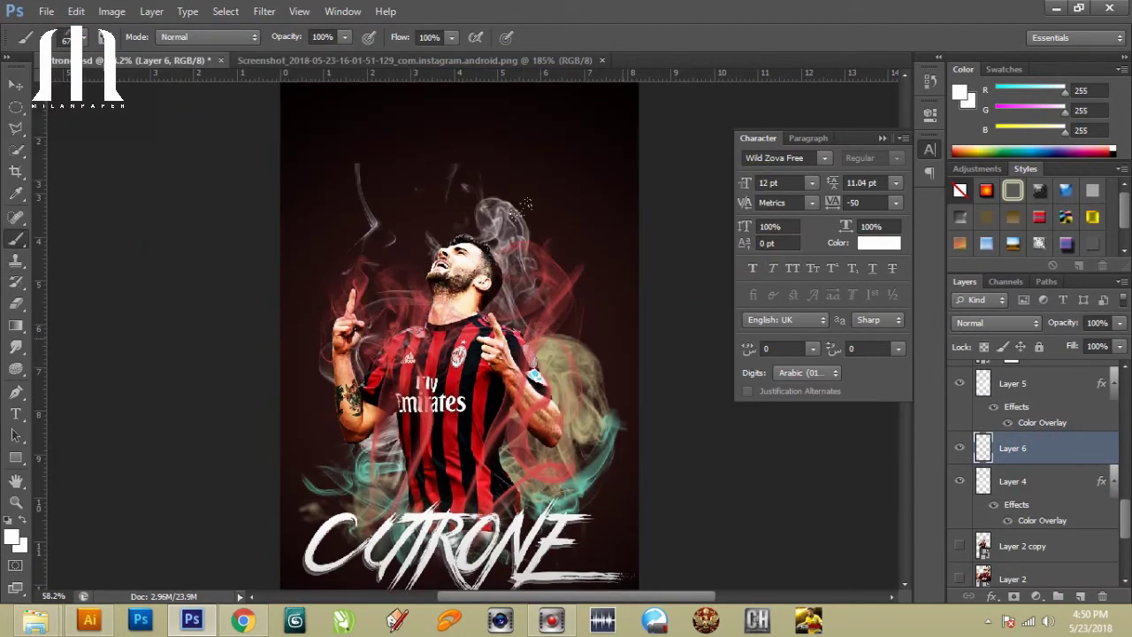
left_click(459, 189)
key("v")
key("ctrl+t")
key("Return")
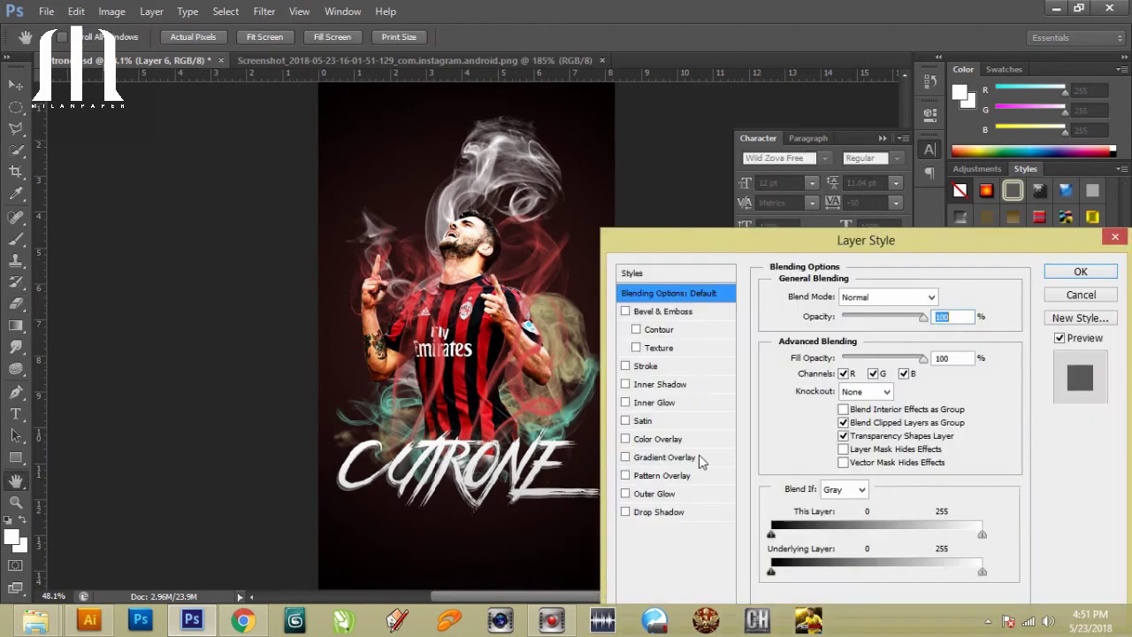
Pick a soft brush preset for painting the Layer 2 copy 4 mask.
scroll(633, 302, "down", 1)
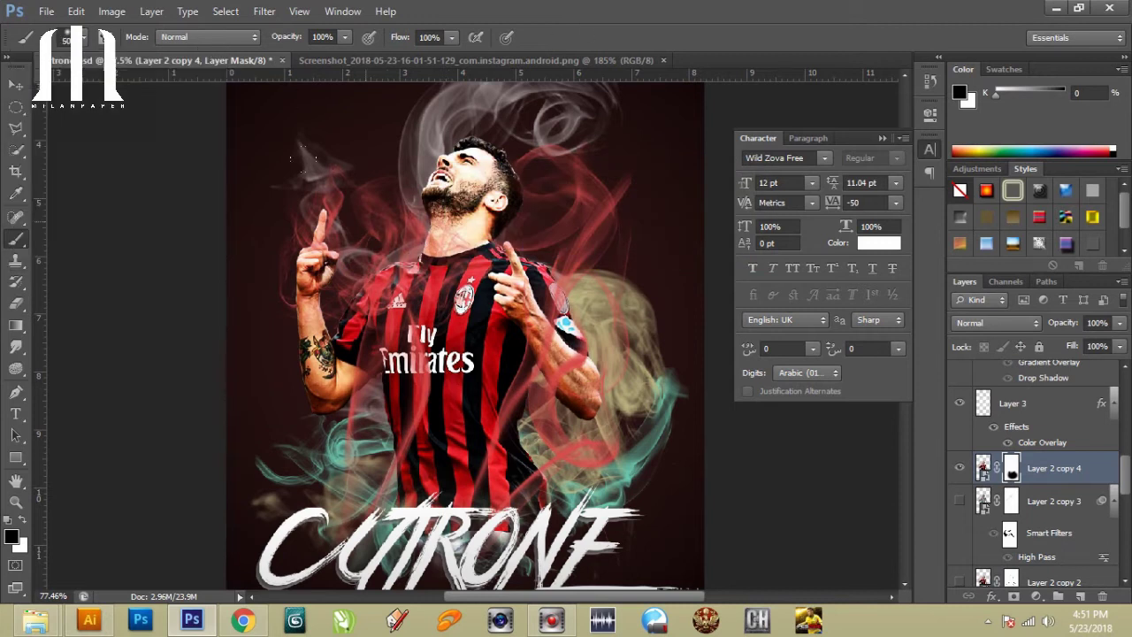
left_click(69, 37)
left_click(368, 283)
scroll(540, 390, "down", 3)
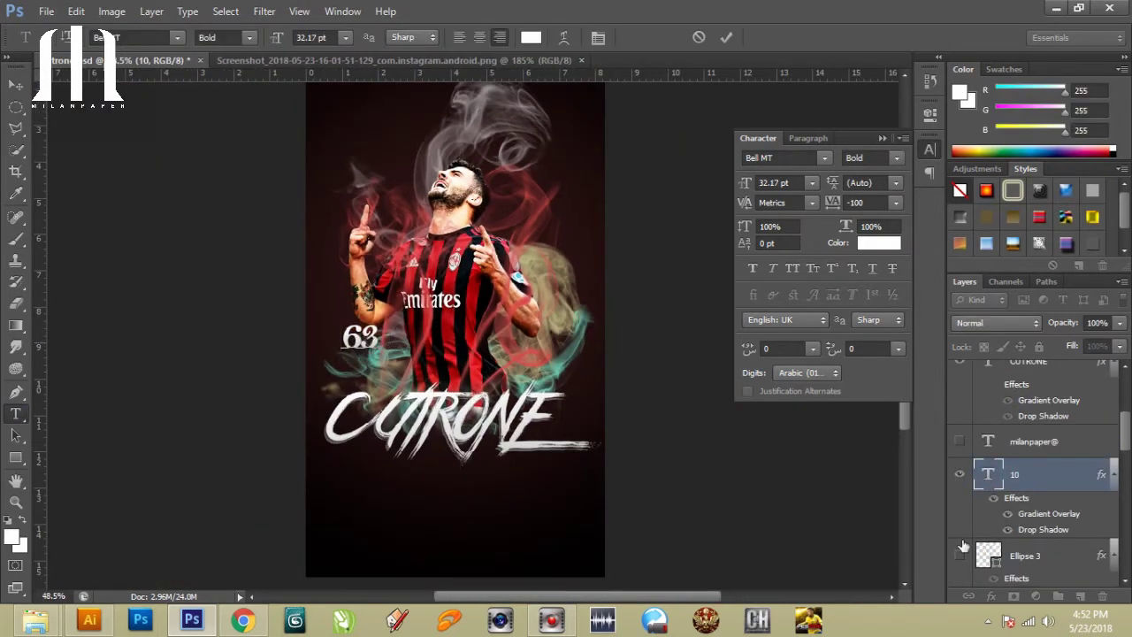
Move the 63 and its circle down and shrink them together.
left_click(368, 339, "shift")
key("ctrl+t")
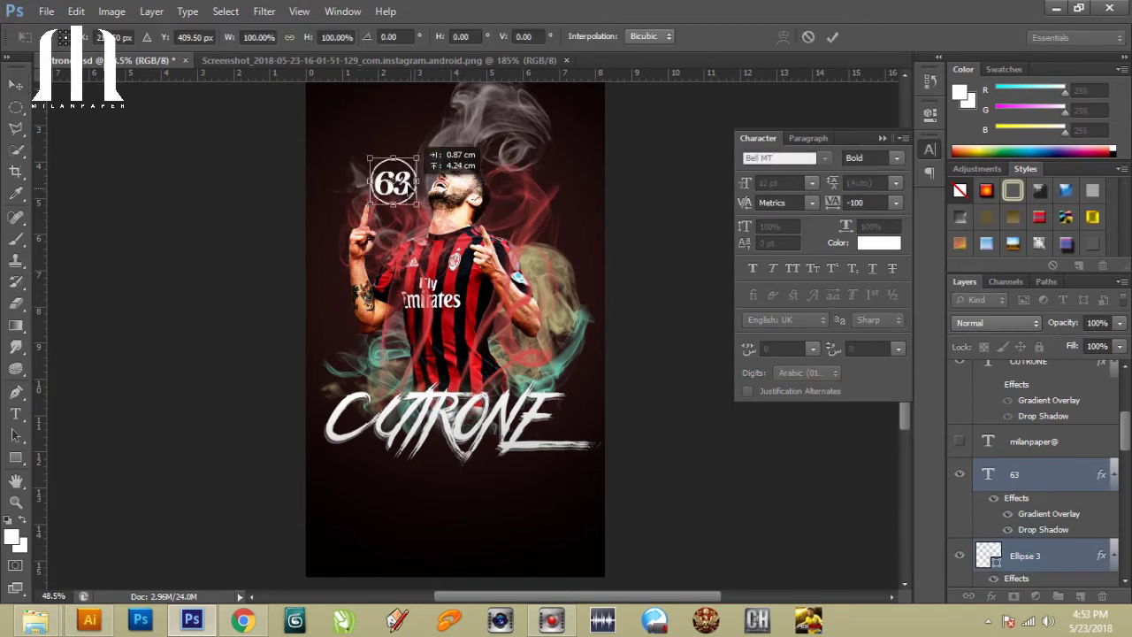
left_click_drag(391, 170, 369, 345)
key("Return")
key("ctrl+t")
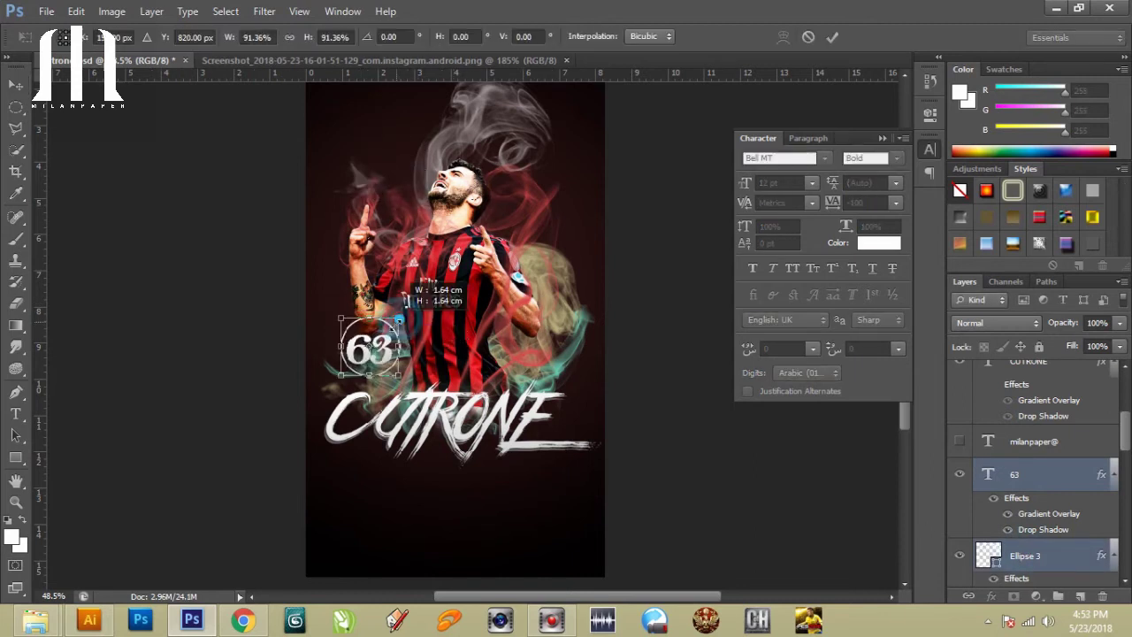
key("Return")
Set the 63 in Bodoni MT with looser letter spacing.
left_click(1056, 474)
left_click(824, 158)
left_click(778, 257)
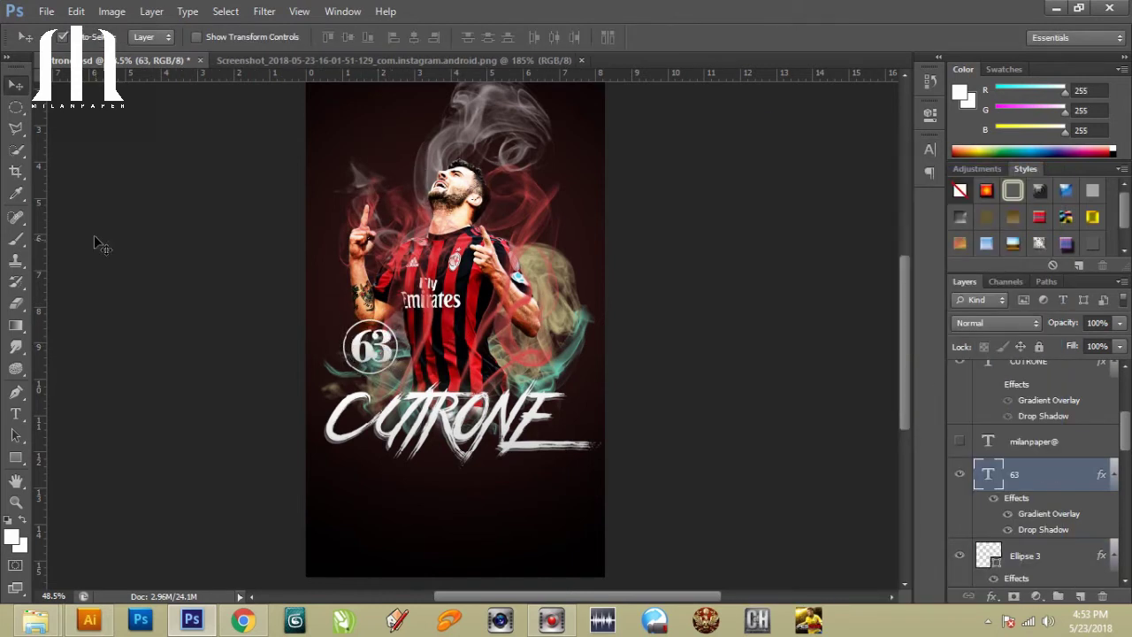
left_click(895, 201)
left_click(876, 214)
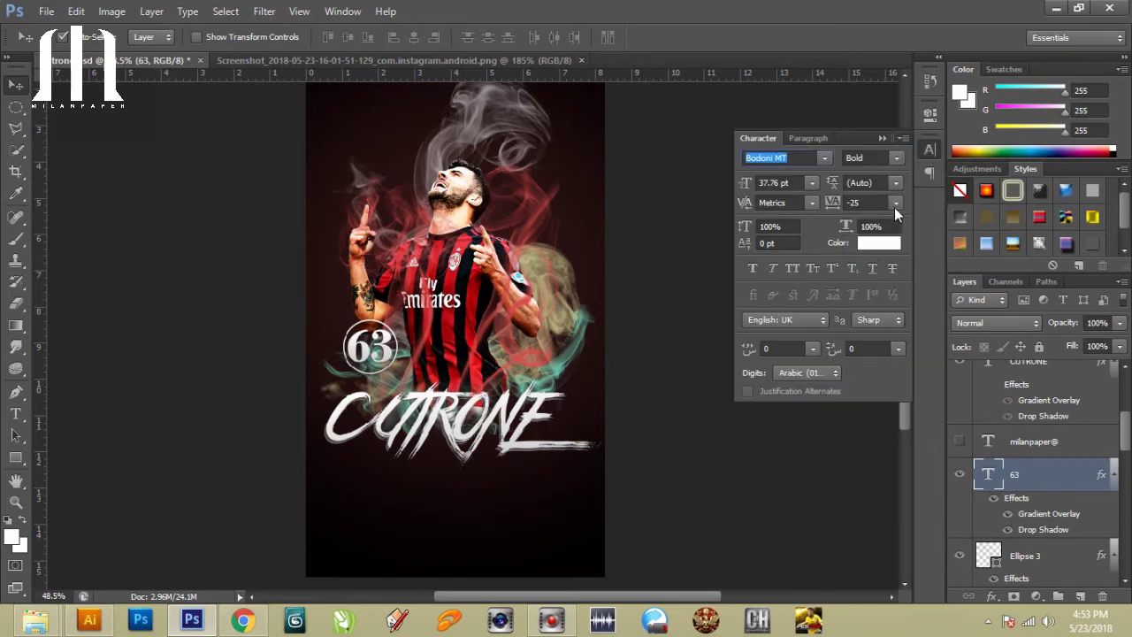
key("ctrl+t")
key("Return")
Change the 63's font to Avenir Next LT Pro Demi.
left_click(823, 157)
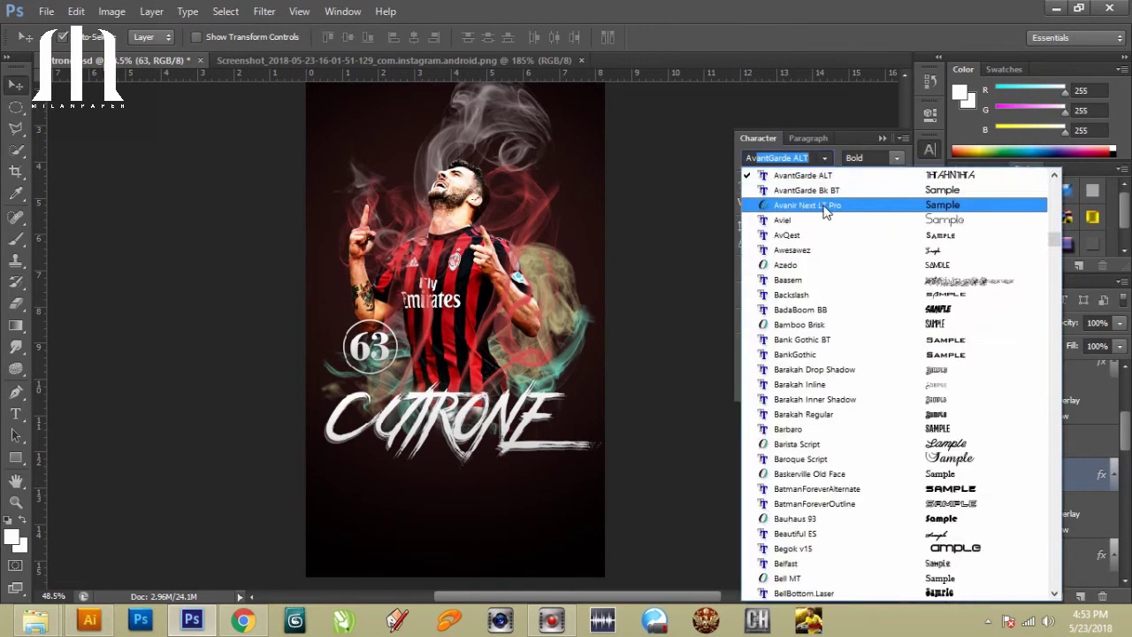
left_click(809, 207)
left_click(896, 158)
left_click(884, 215)
key("ctrl+t")
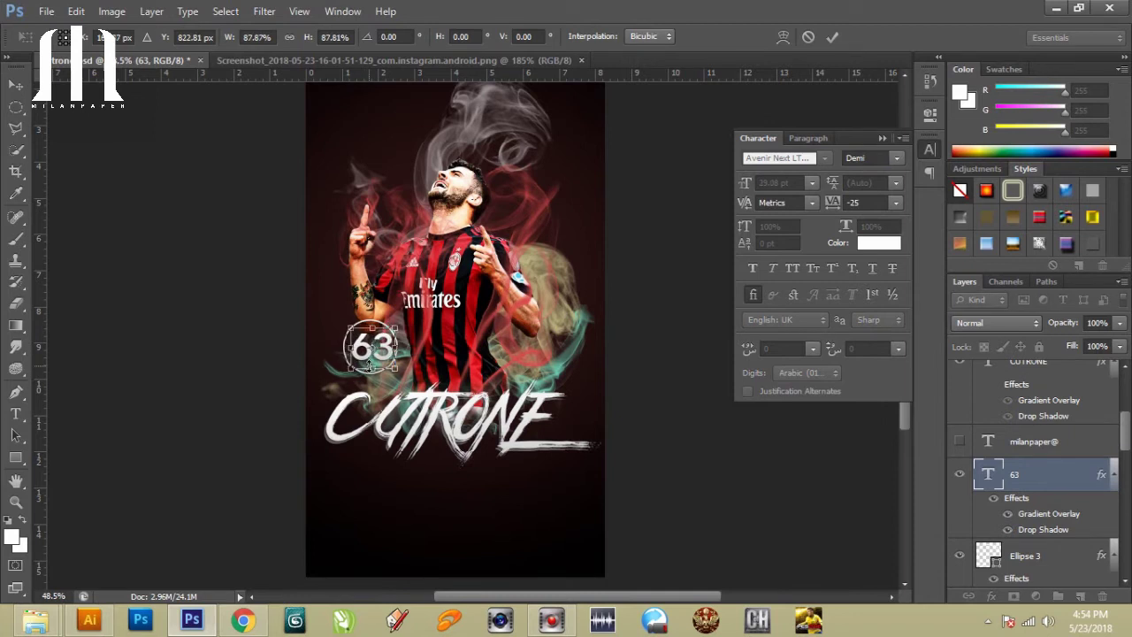
key("Return")
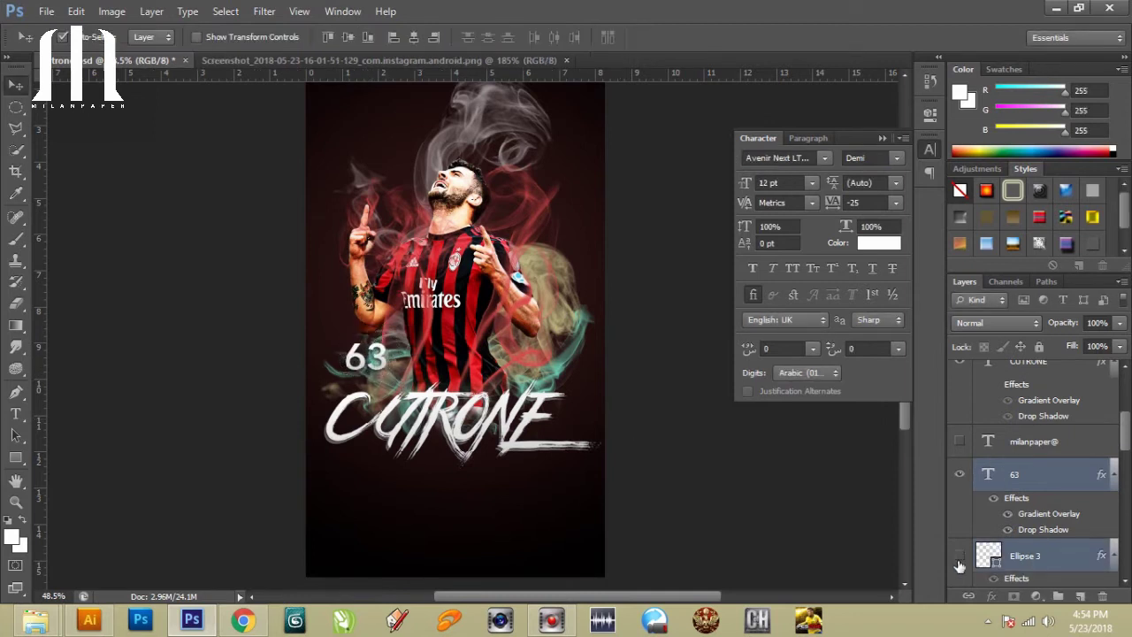
Show the Ellipse 3 circle and move the circled 63 beside the player's hand.
left_click(960, 565)
key("ctrl+t")
key("Return")
scroll(1031, 487, "down", 3)
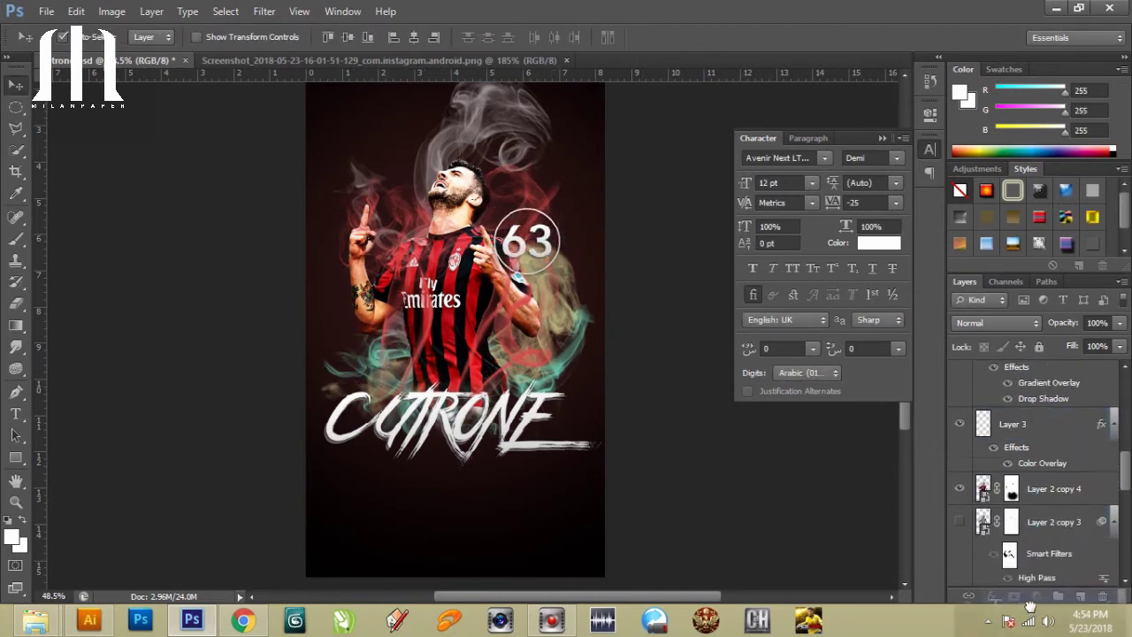
scroll(710, 432, "up", 2)
Retype the duplicate CUTRONE text as PATRICK, shrink it and place it above CUTRONE.
left_click(460, 416)
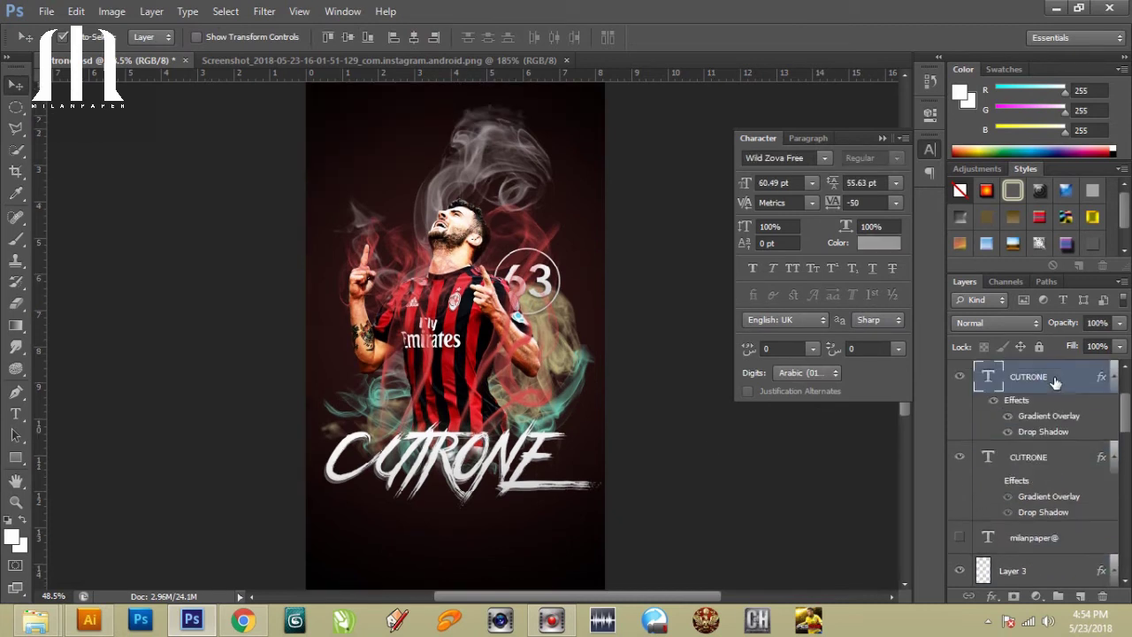
left_click(572, 459)
key("ctrl+a")
type("P")
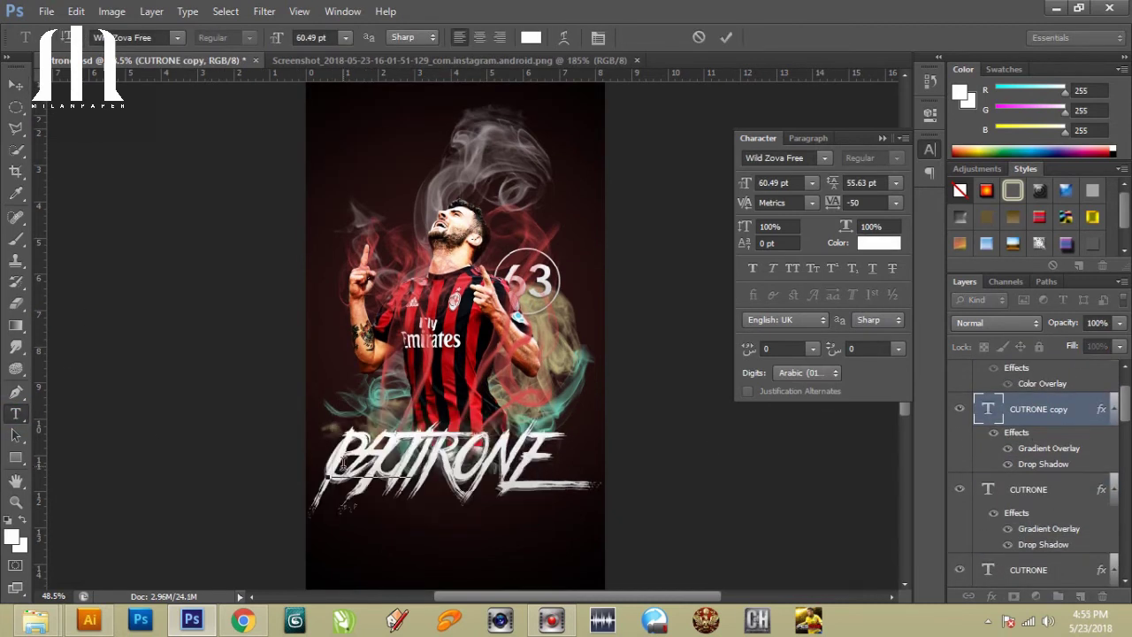
key("ctrl+Return")
key("ctrl+t")
left_click_drag(556, 518, 451, 438)
key("Return")
Set PATRICK in Avenir Next LT Bold with 200 tracking.
left_click(794, 158)
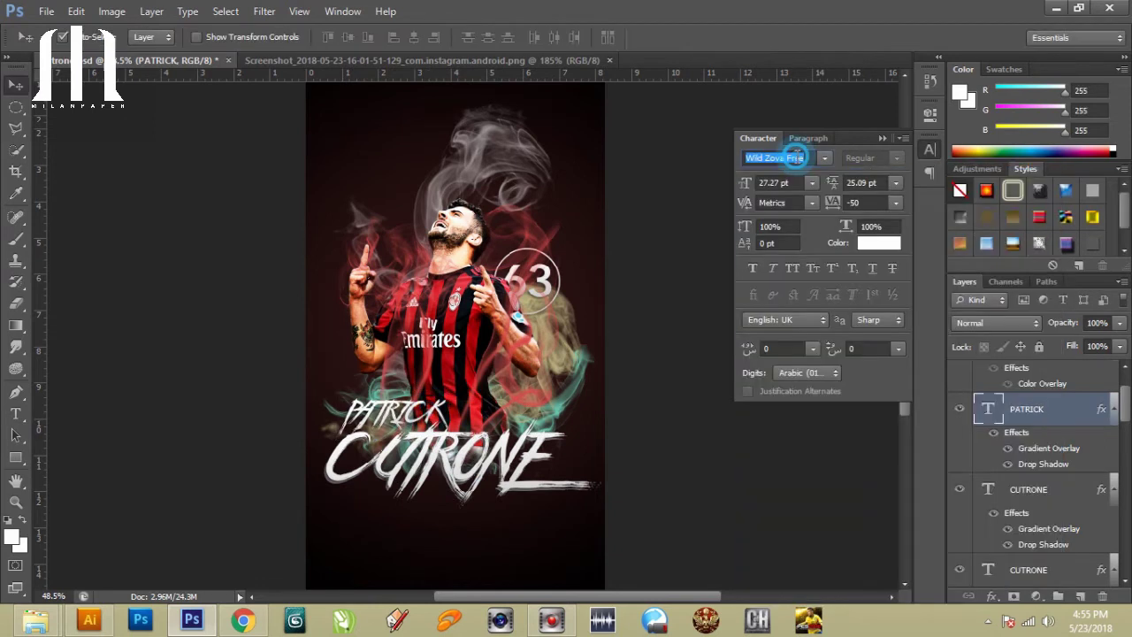
left_click(896, 158)
left_click(872, 331)
key("ctrl+t")
left_click(896, 203)
left_click(884, 474)
key("Return")
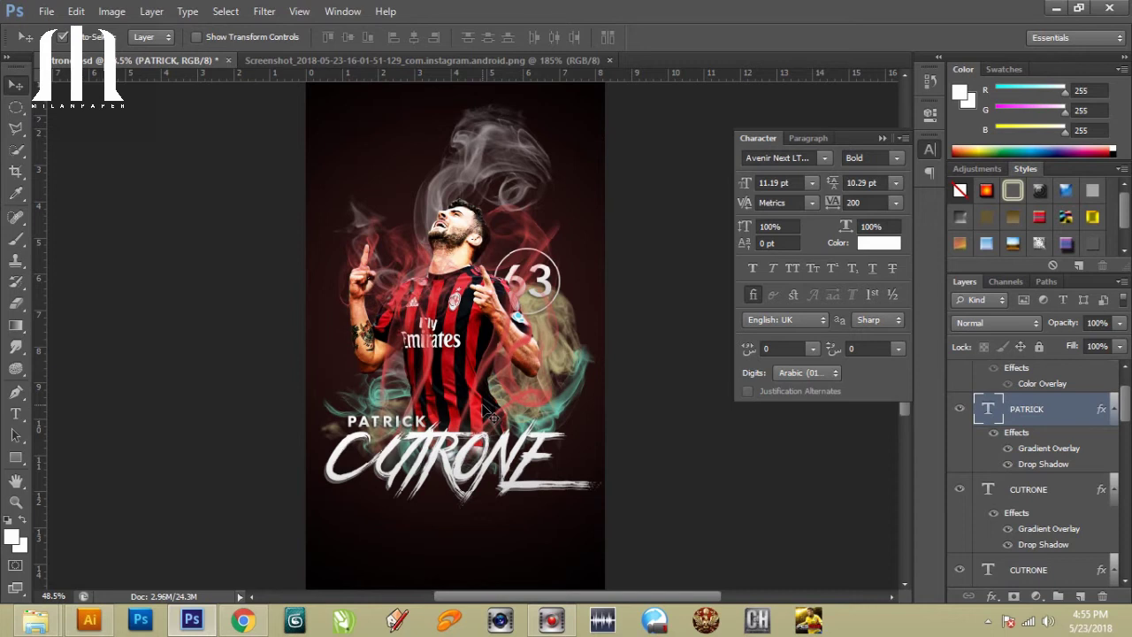
scroll(1023, 493, "up", 2)
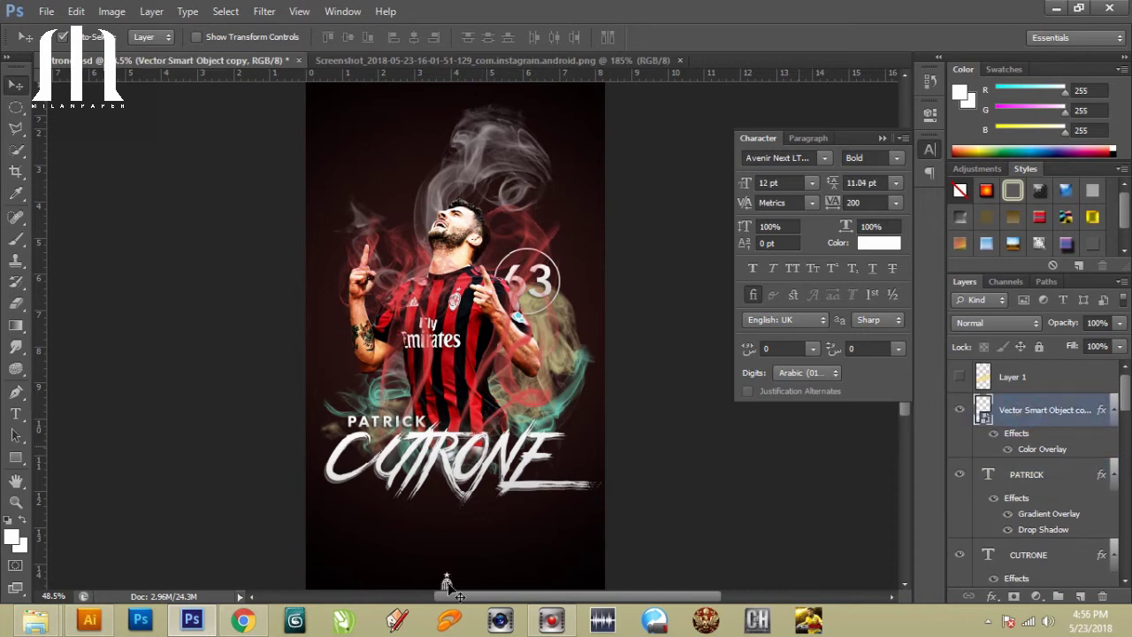
Shrink the AC Milan crest to 5.80% and centre it above the player's head.
key("ctrl+t")
scroll(447, 584, "up", 3)
left_click_drag(416, 372, 416, 408)
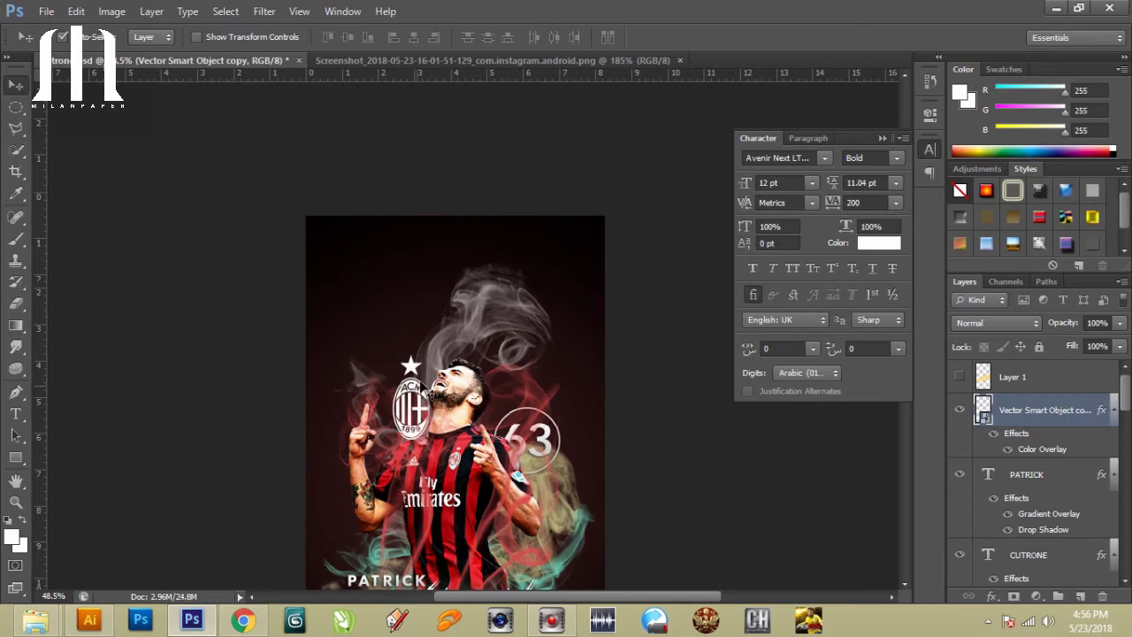
scroll(415, 408, "down", 2)
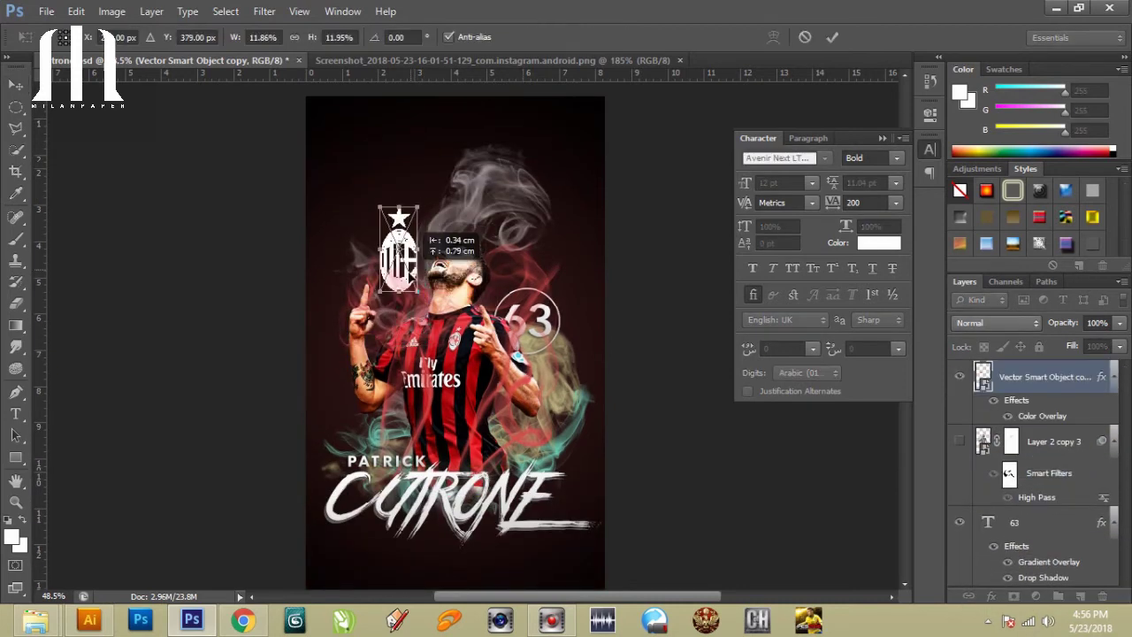
left_click_drag(527, 271, 528, 275)
key("Return")
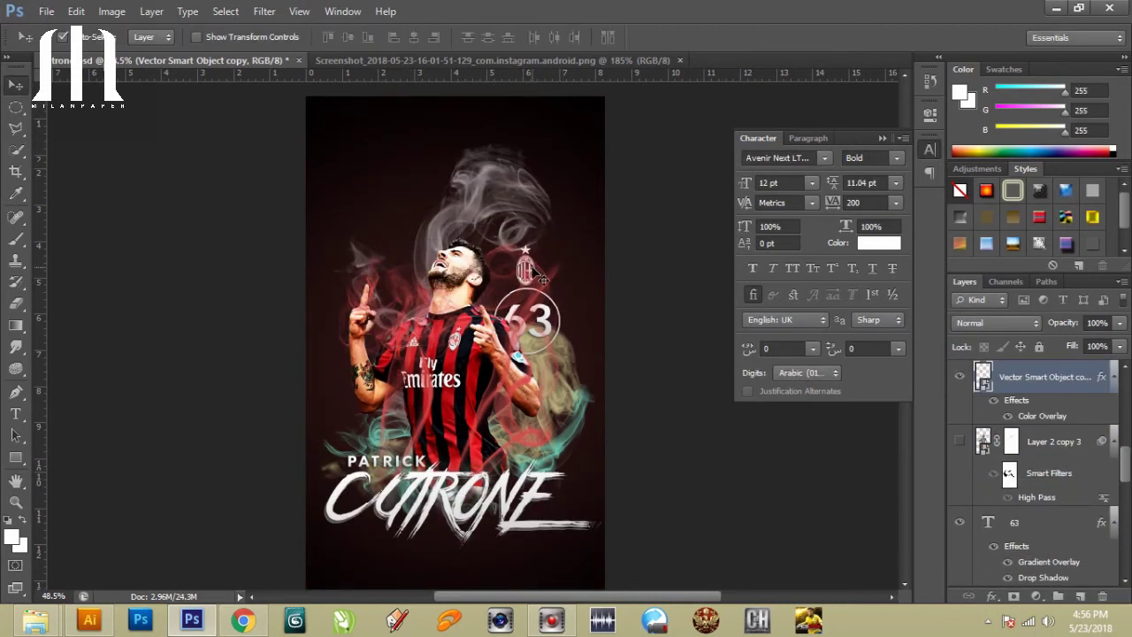
left_click_drag(525, 266, 455, 214)
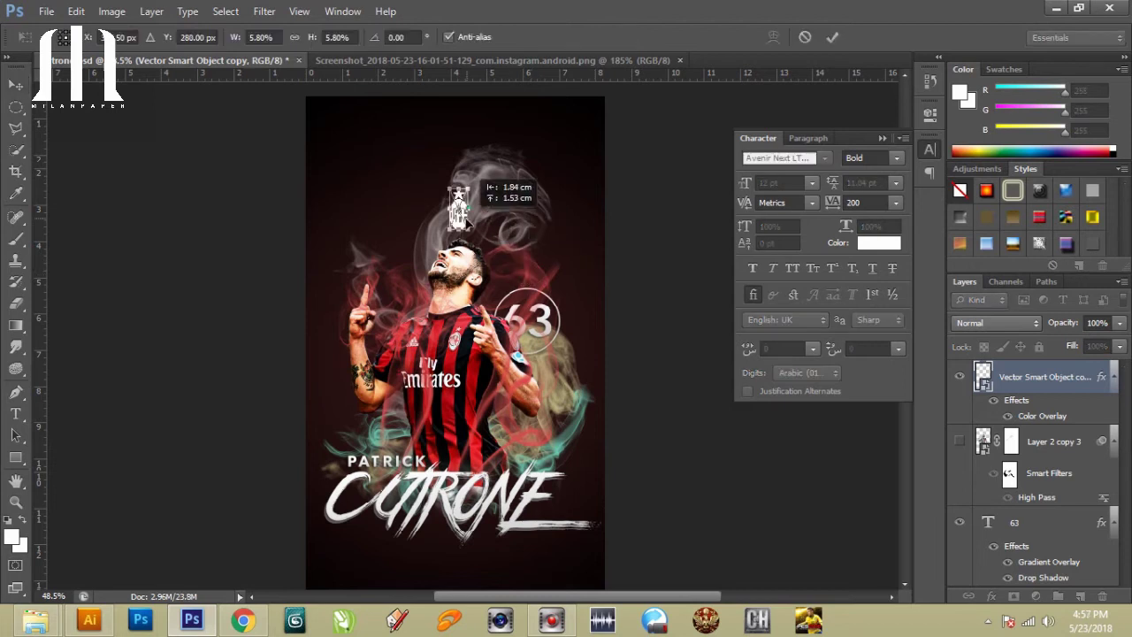
key("Return")
left_click(832, 448)
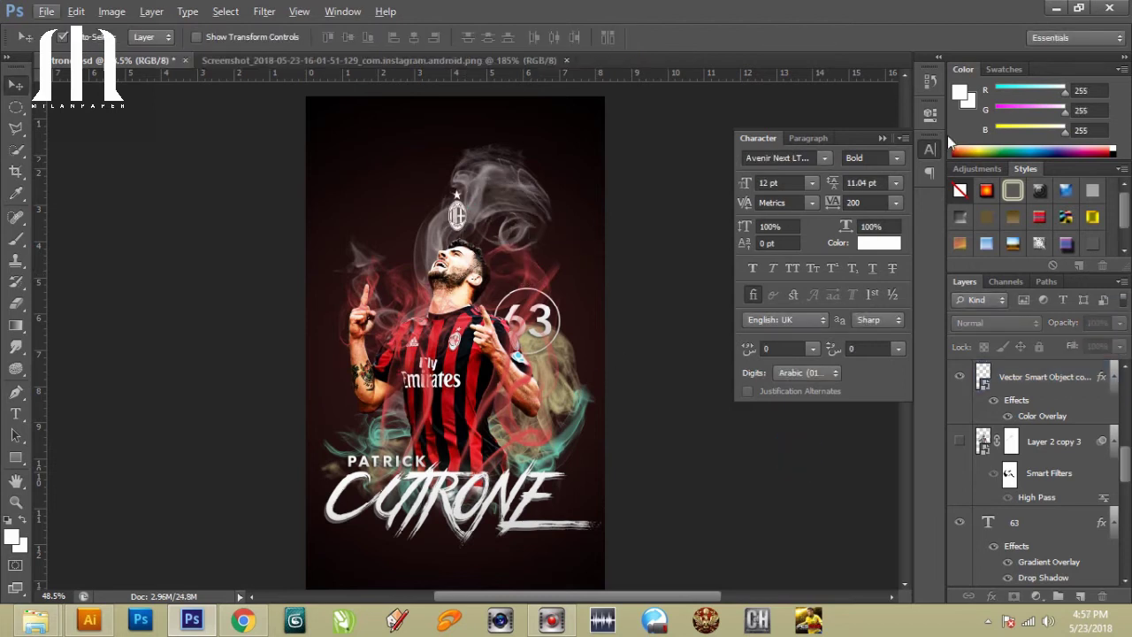
scroll(624, 321, "up", 2)
scroll(1042, 463, "down", 5)
scroll(1042, 462, "up", 3)
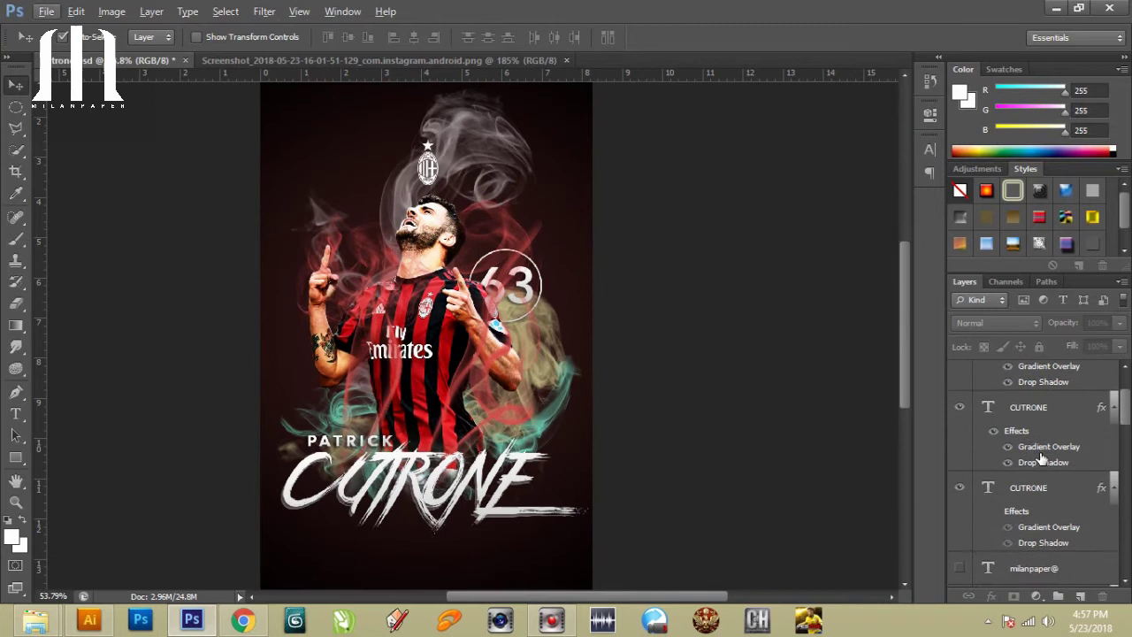
scroll(1026, 425, "up", 2)
left_click(1017, 386)
key("ctrl+t")
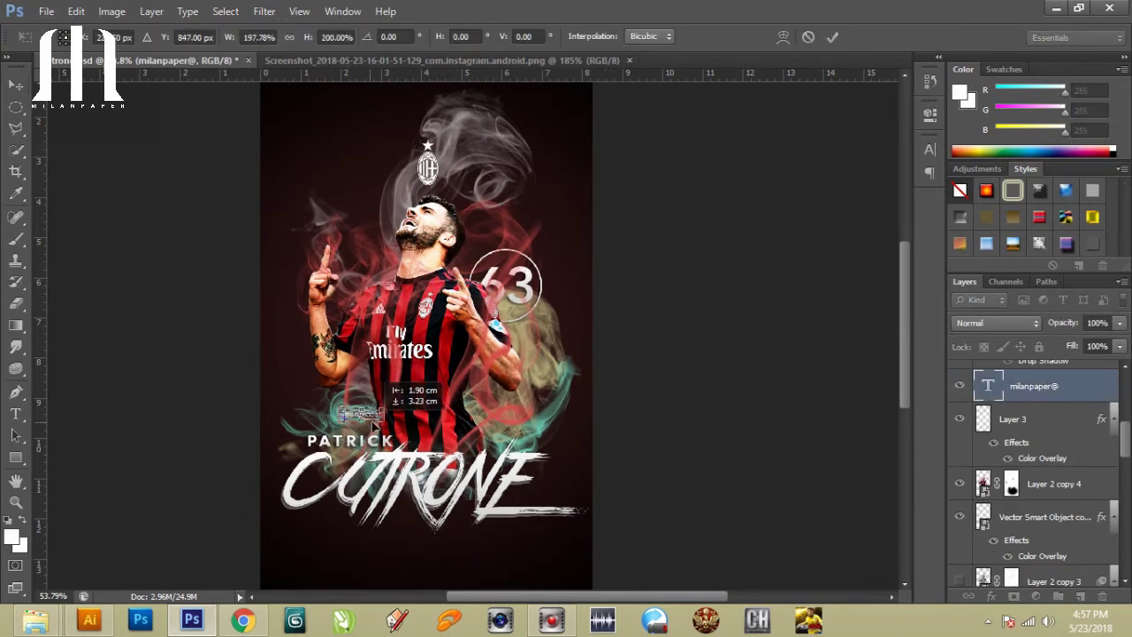
left_click_drag(374, 427, 493, 447)
key("Return")
Scale both CUTRONE title layers down to about 95.6%.
scroll(713, 343, "up", 1)
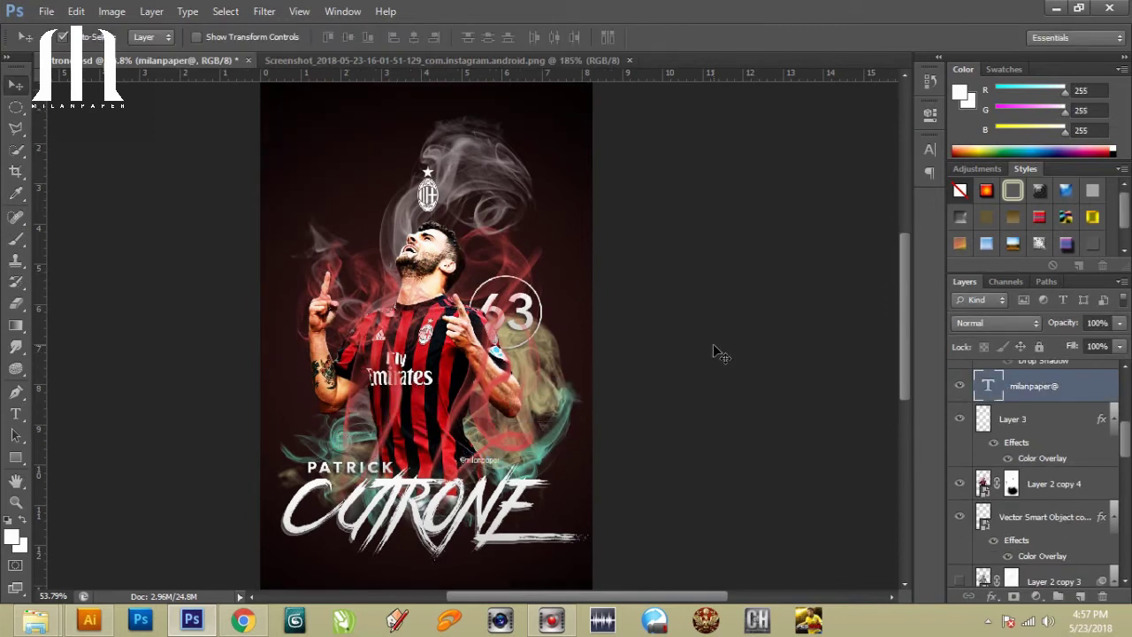
left_click(546, 532)
key("ctrl+t")
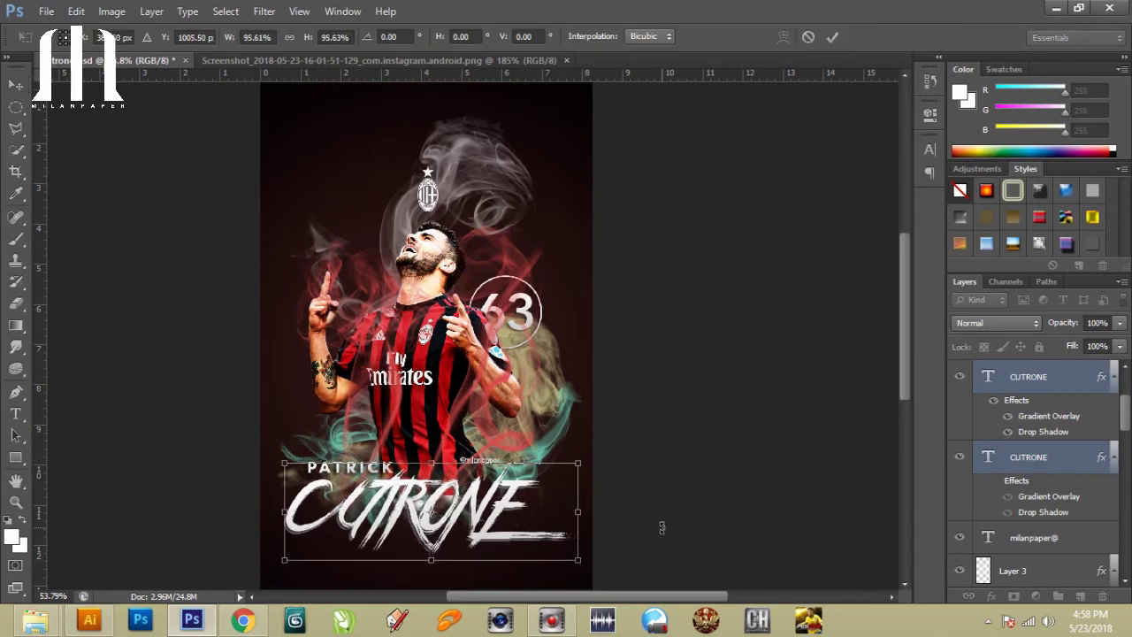
key("Return")
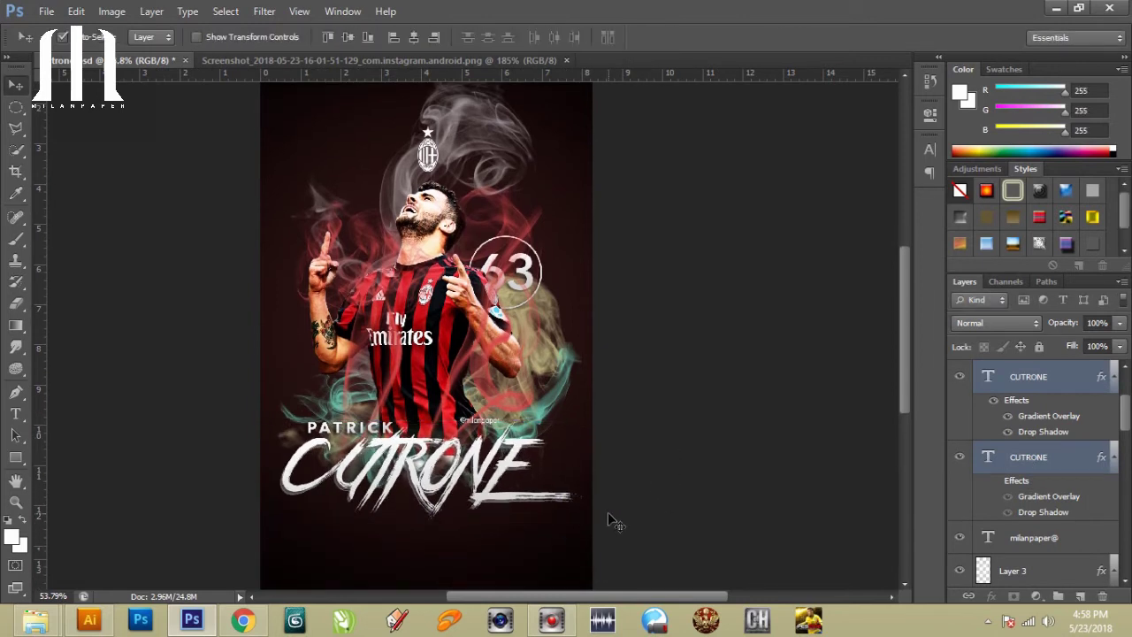
scroll(635, 447, "up", 2)
scroll(1026, 496, "down", 5)
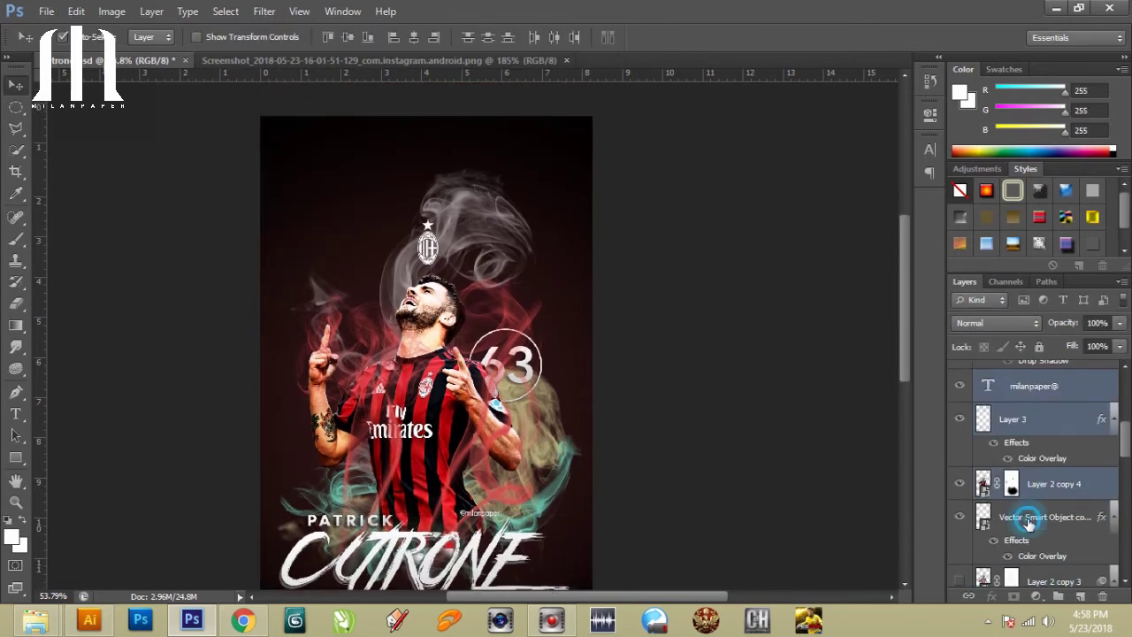
scroll(1026, 510, "down", 5)
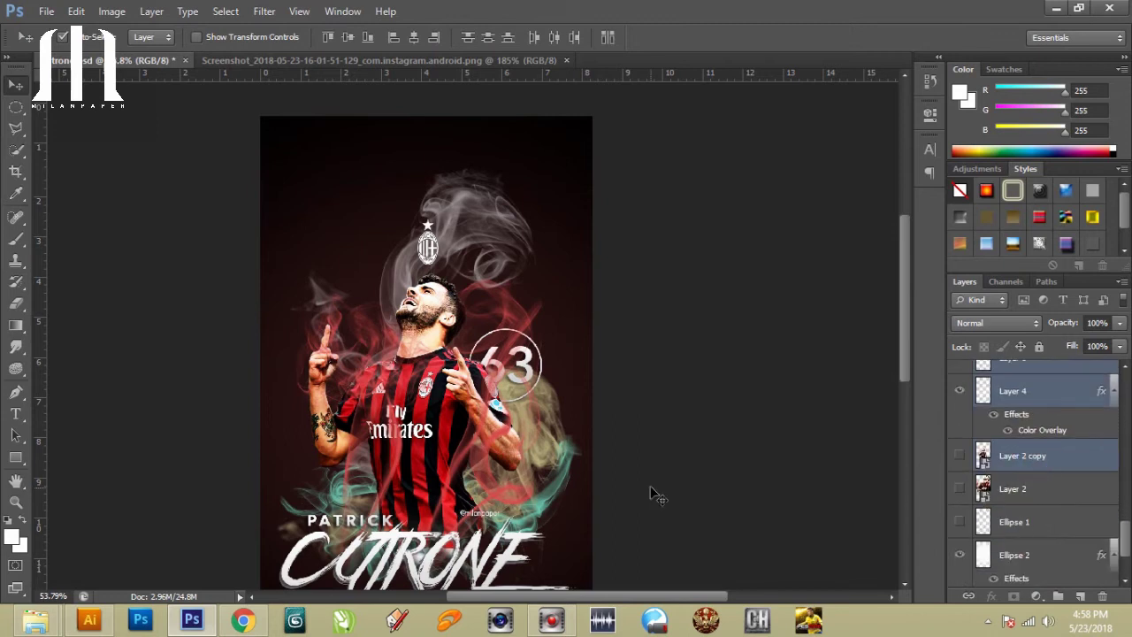
scroll(652, 451, "down", 1)
key("alt+f")
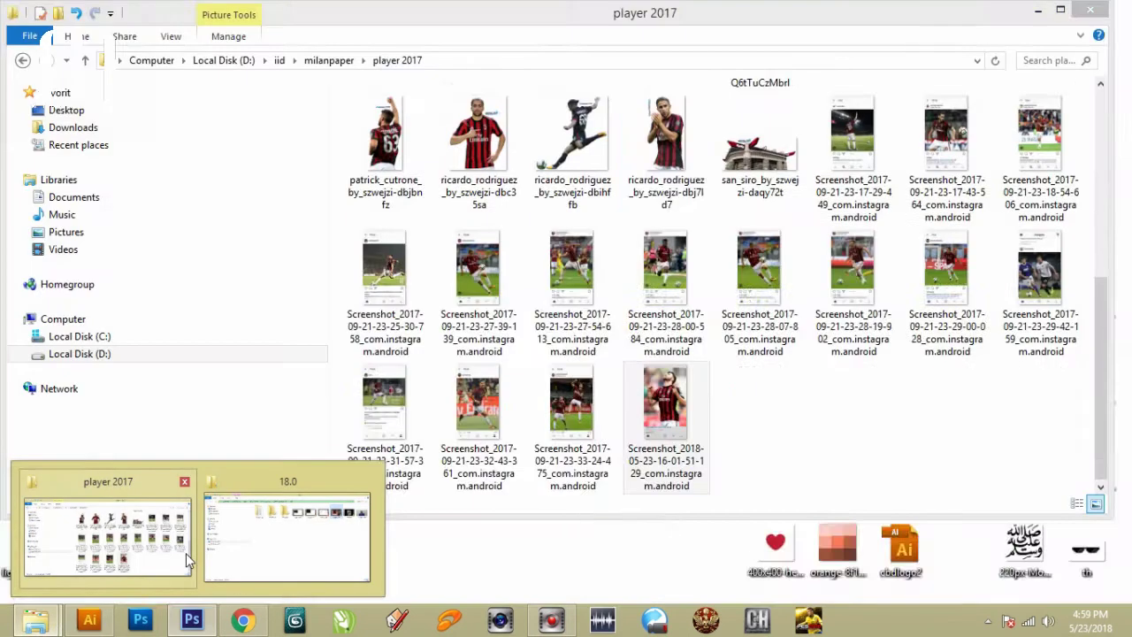
Place the San Siro stadium image into the poster and add a layer mask.
left_click(106, 531)
left_click_drag(759, 486, 472, 336)
key("Return")
left_click(1013, 597)
scroll(426, 270, "up", 2)
key("b")
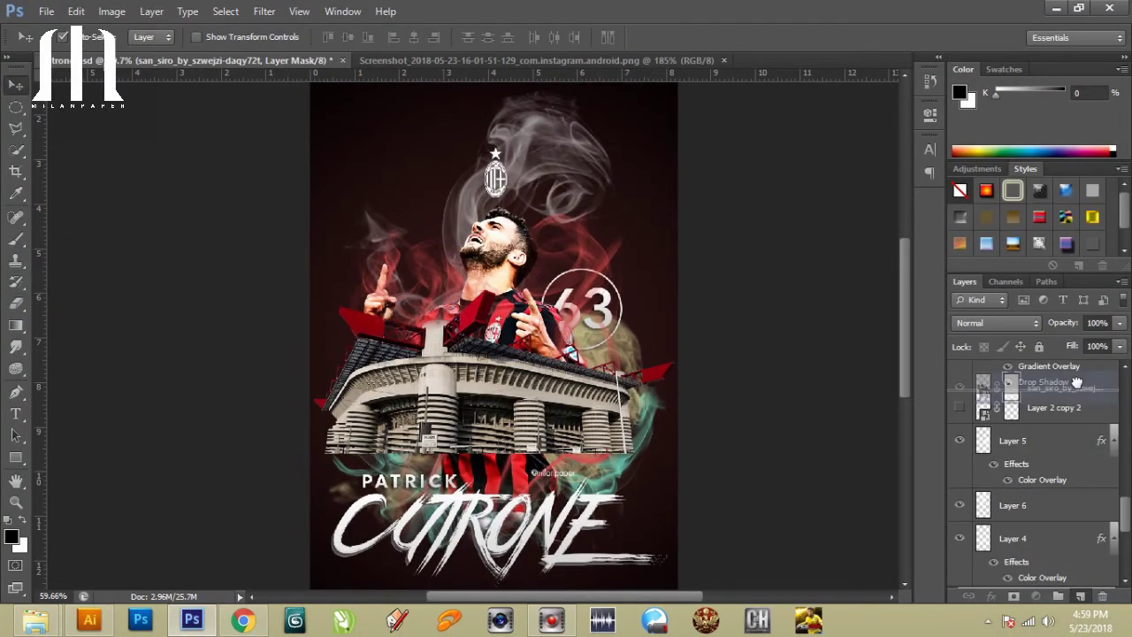
Position the stadium behind the player at about 125% size and 42% opacity.
key("ctrl+t")
left_click_drag(669, 341, 615, 467)
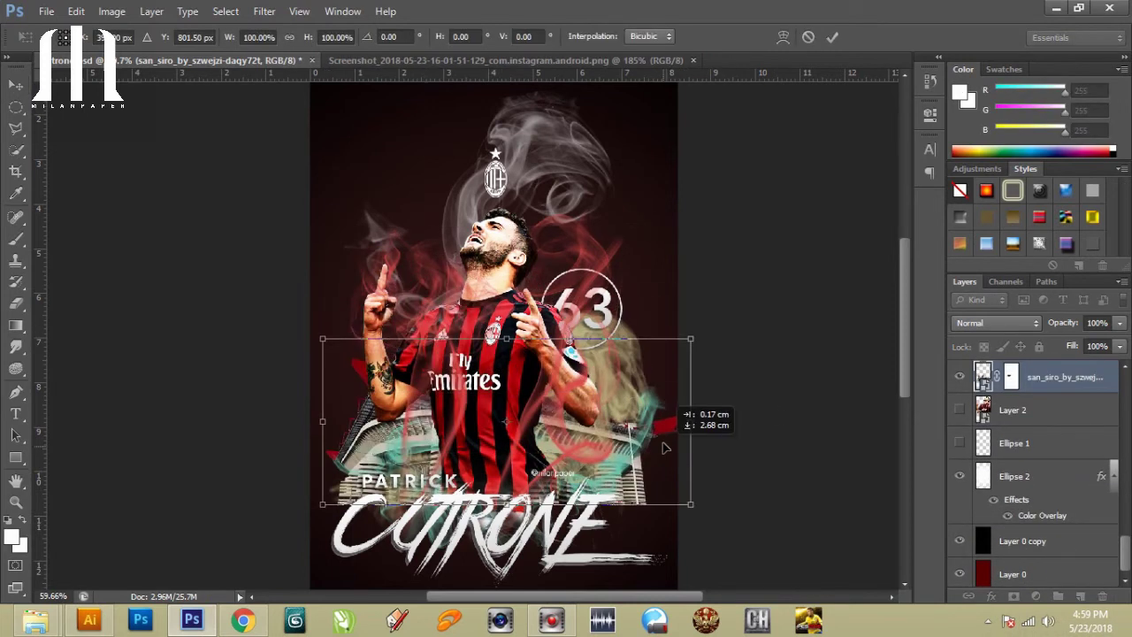
scroll(615, 467, "down", 2)
left_click_drag(1063, 323, 1044, 323)
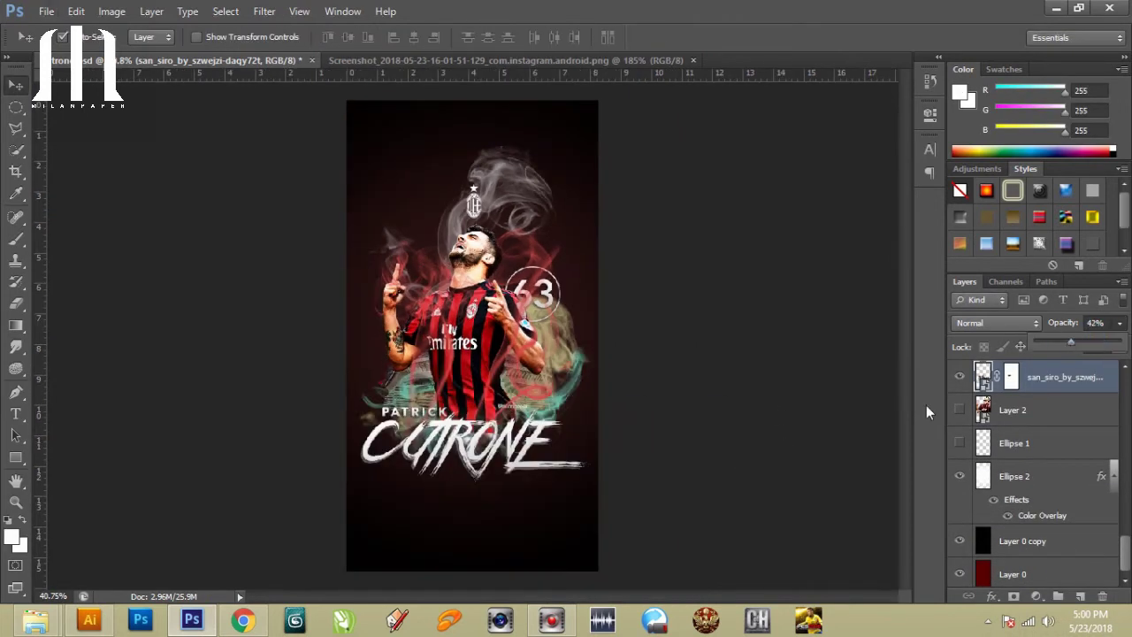
left_click_drag(514, 381, 605, 432)
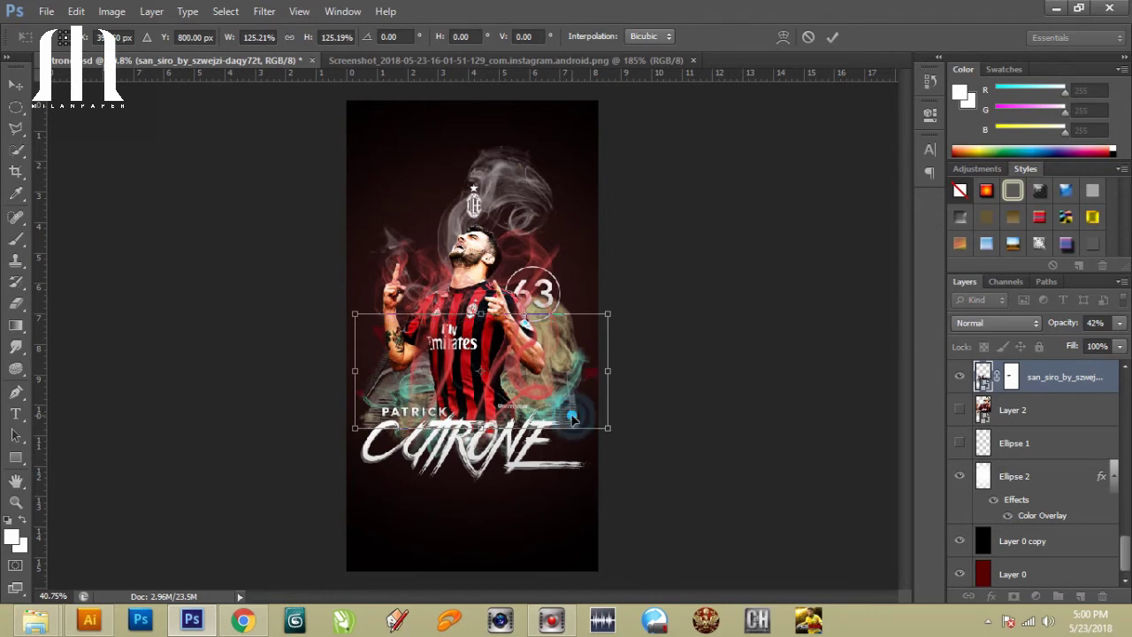
key("Return")
Select the stadium mask with a brush and view the poster at 100%.
left_click(1011, 377)
key("b")
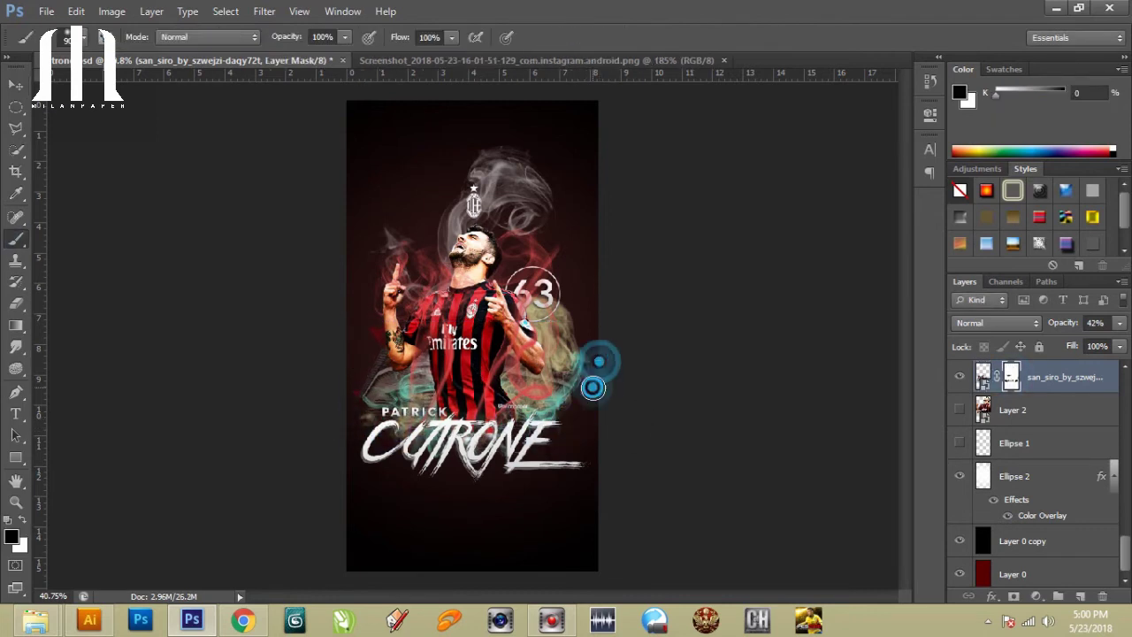
scroll(593, 387, "up", 3)
scroll(204, 442, "down", 3)
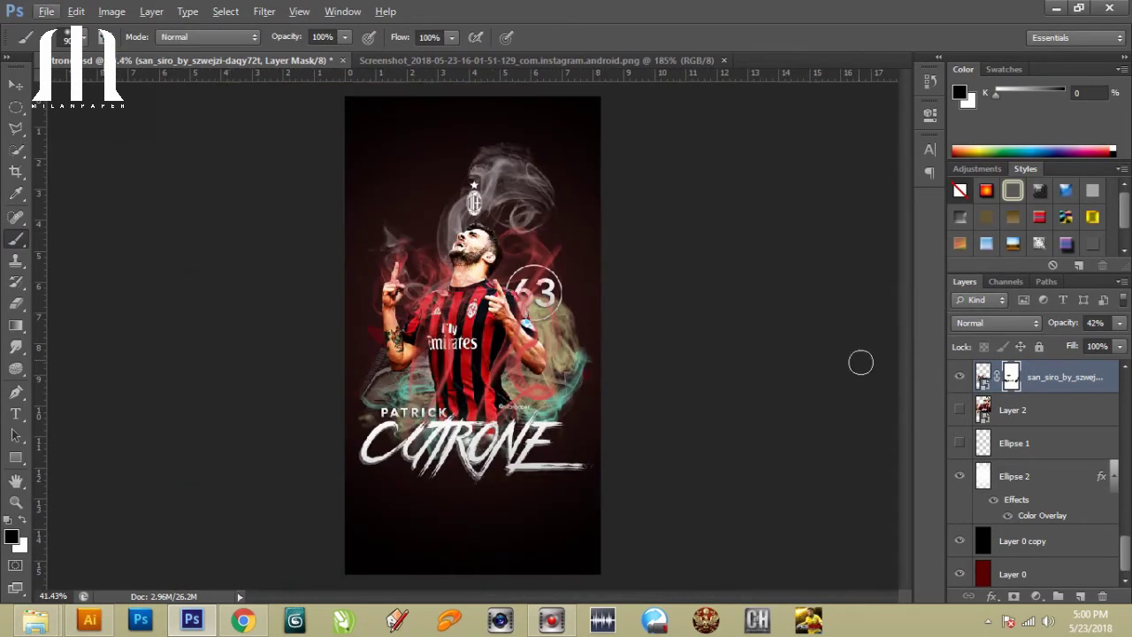
double_click(15, 501)
On Layer 2 copy 4, desaturate the head area with the Sponge tool at 50% flow.
key("v")
left_click(1000, 377)
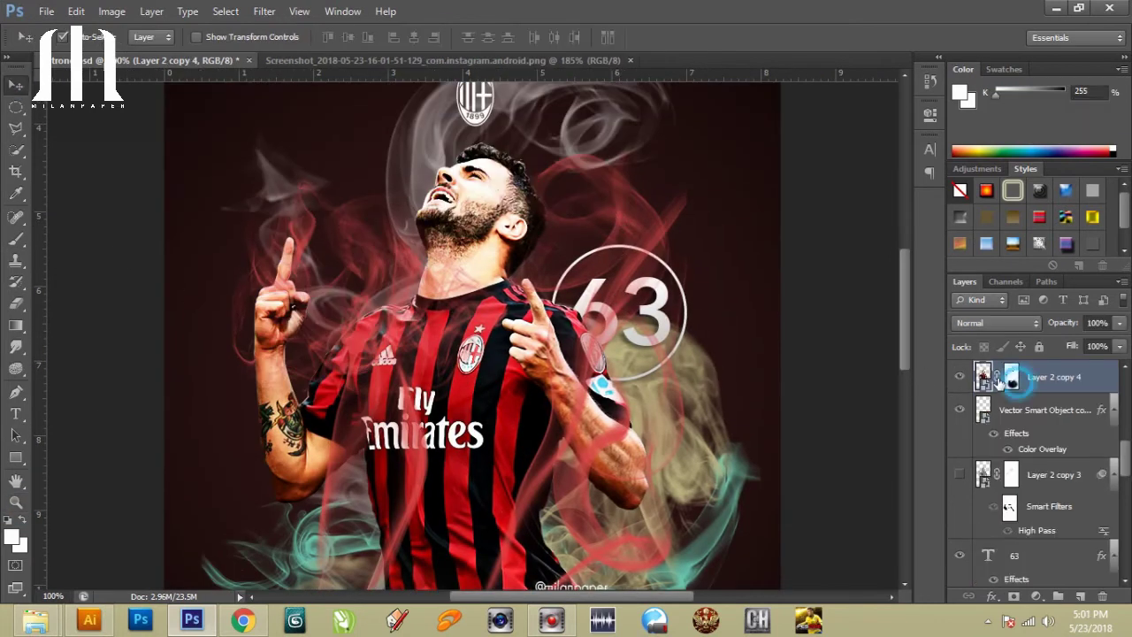
key("b")
key("x")
scroll(390, 277, "down", 1)
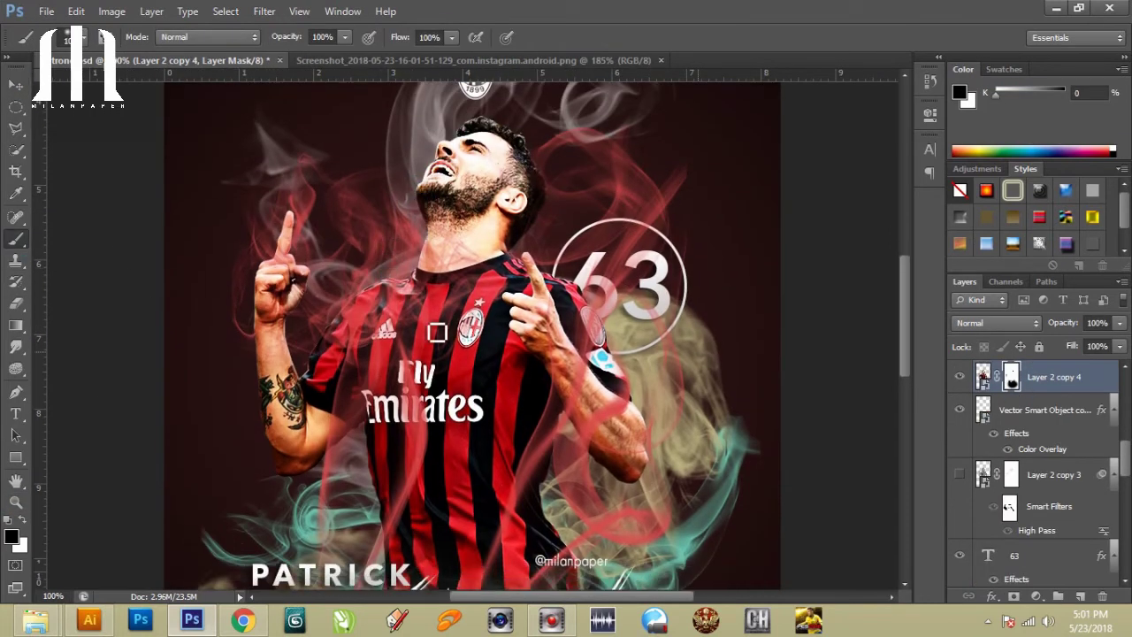
left_click(15, 369)
scroll(334, 270, "down", 2)
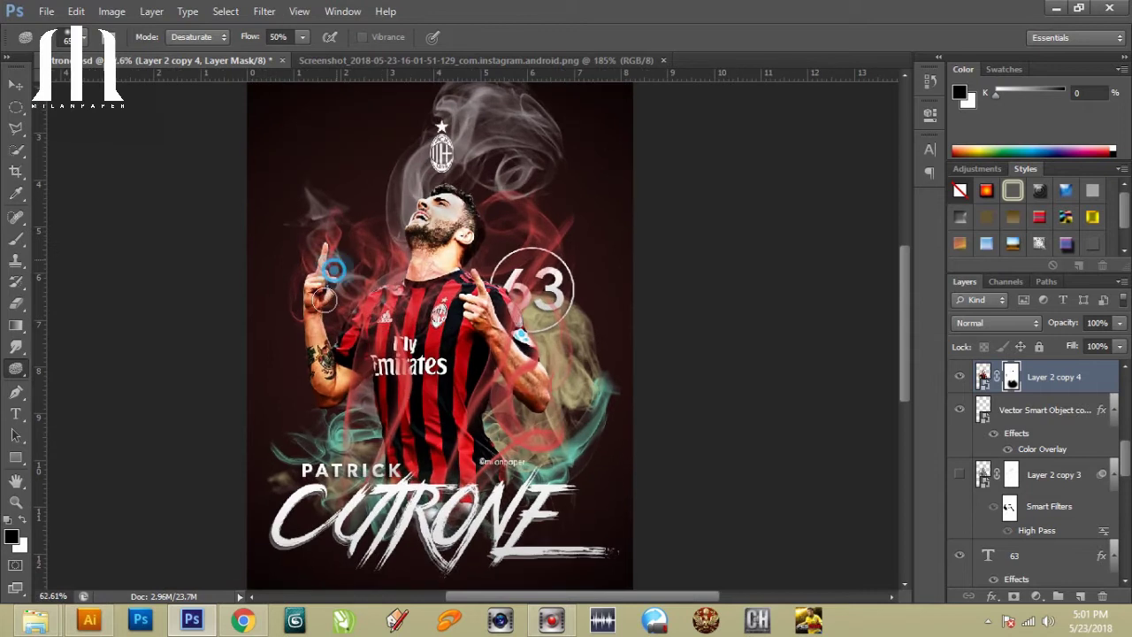
left_click(21, 369, "alt")
scroll(460, 195, "up", 2)
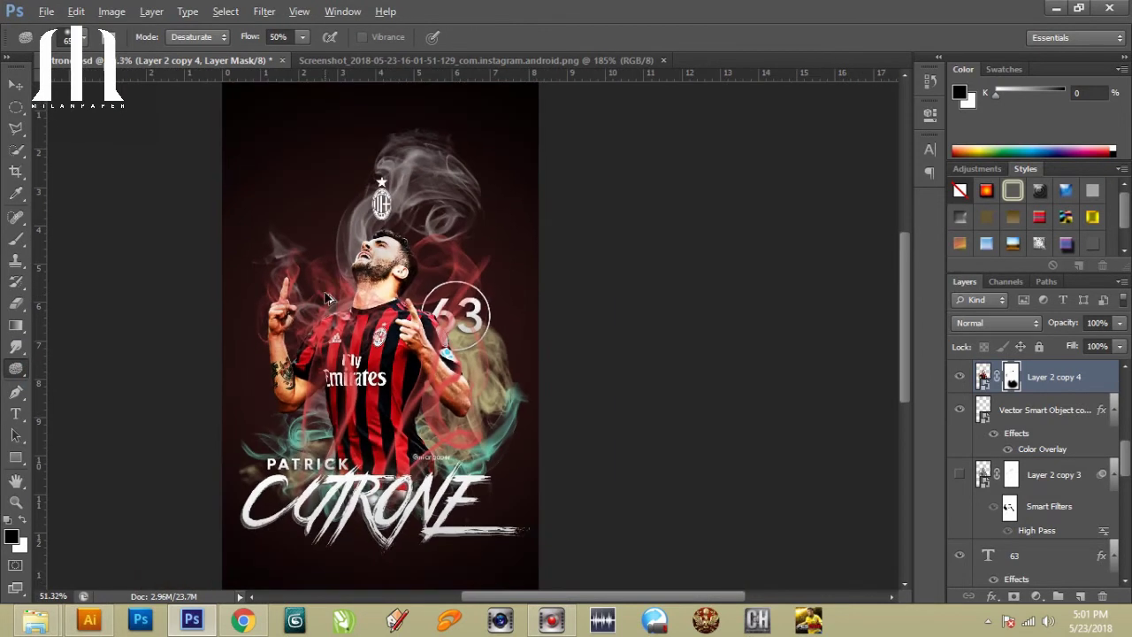
left_click_drag(318, 263, 407, 223)
scroll(423, 415, "down", 3)
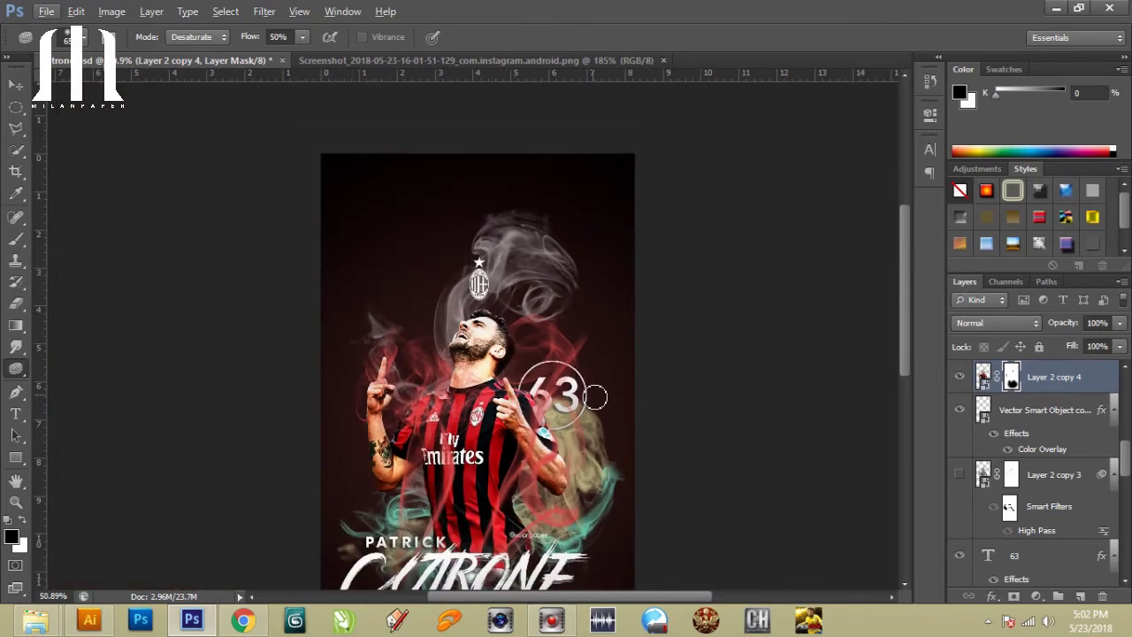
scroll(1008, 416, "up", 1)
On a new layer, load the Cloud Brushes set and stamp a white cloud at the poster's top.
scroll(1009, 416, "up", 5)
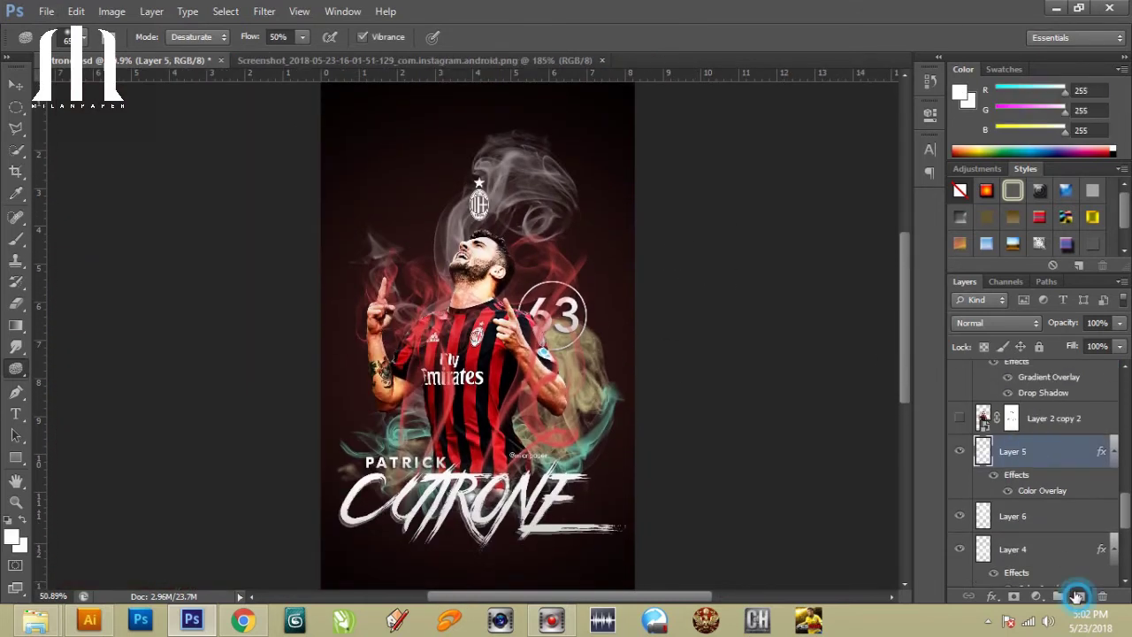
left_click(1012, 536)
key("b")
left_click(82, 37)
left_click(212, 65)
left_click(269, 404)
left_click(535, 303)
left_click(137, 162)
left_click(477, 168)
key("ctrl+z")
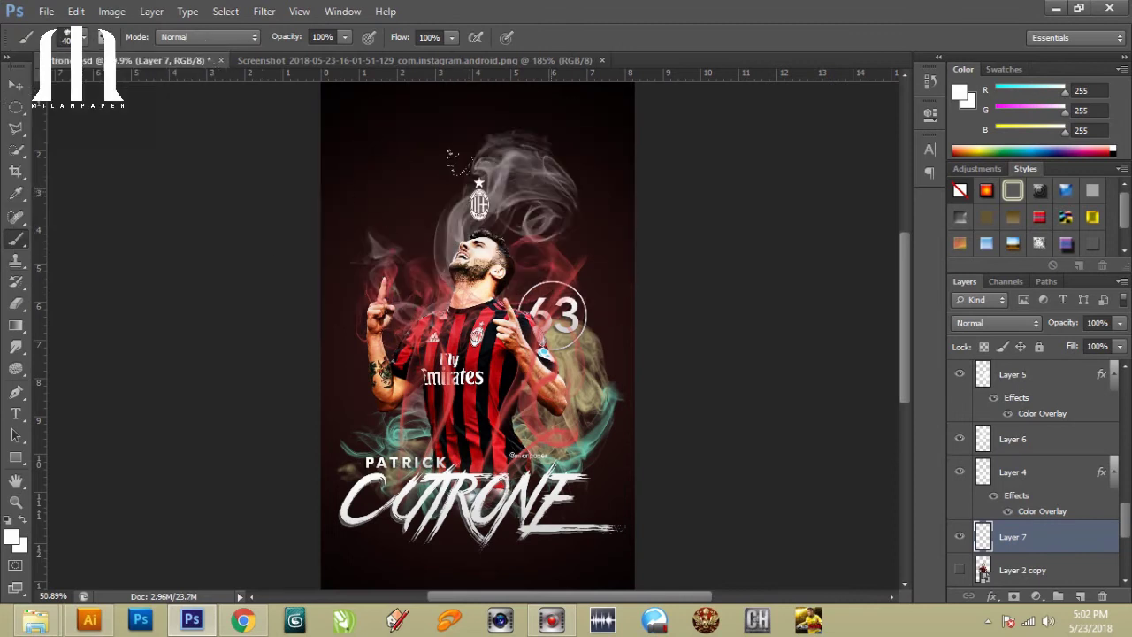
left_click(482, 190)
scroll(483, 265, "down", 1)
scroll(748, 306, "down", 2)
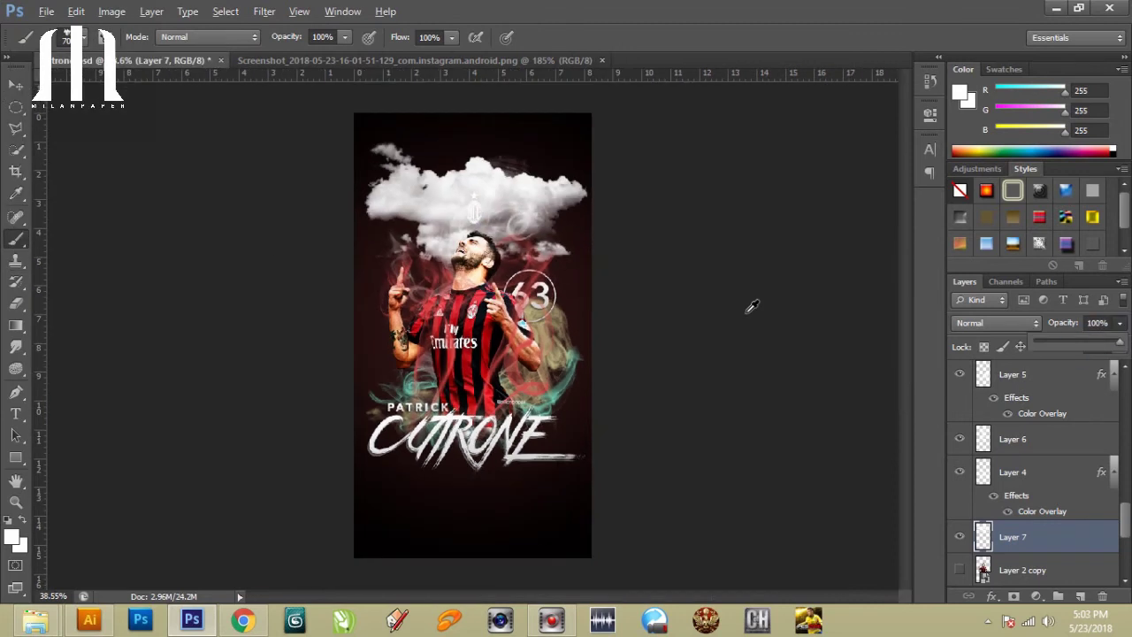
Move Layer 8 below Layer 7 and erase the second cloud's edges with a small eraser.
left_click(83, 37)
key("Return")
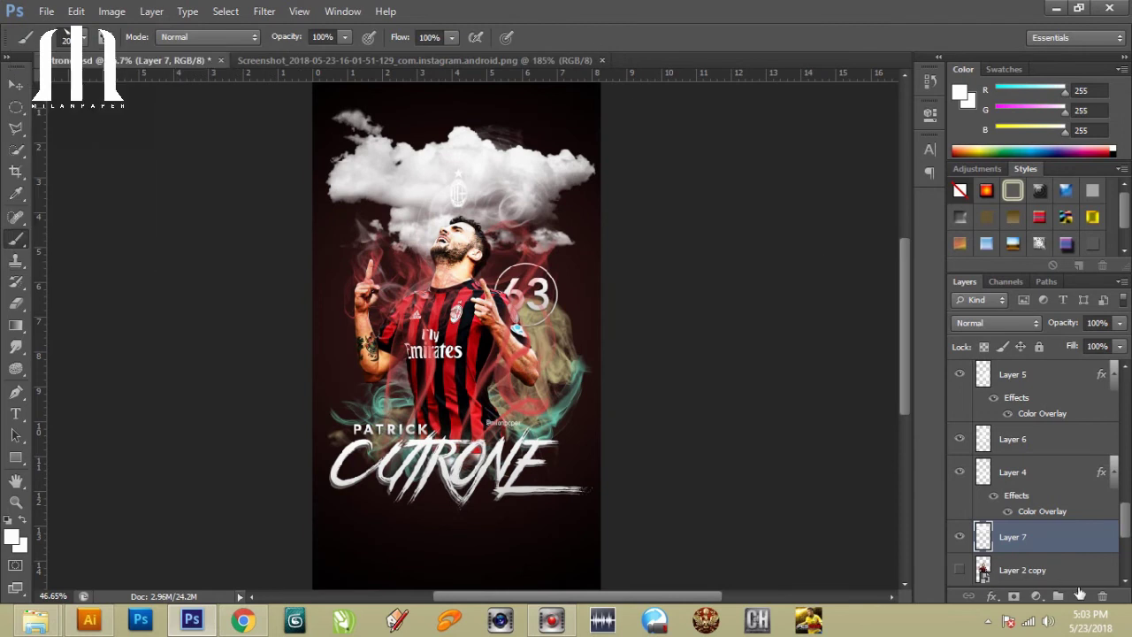
left_click_drag(1013, 537, 1013, 579)
left_click(959, 502)
key("e")
left_click(63, 38)
key("Return")
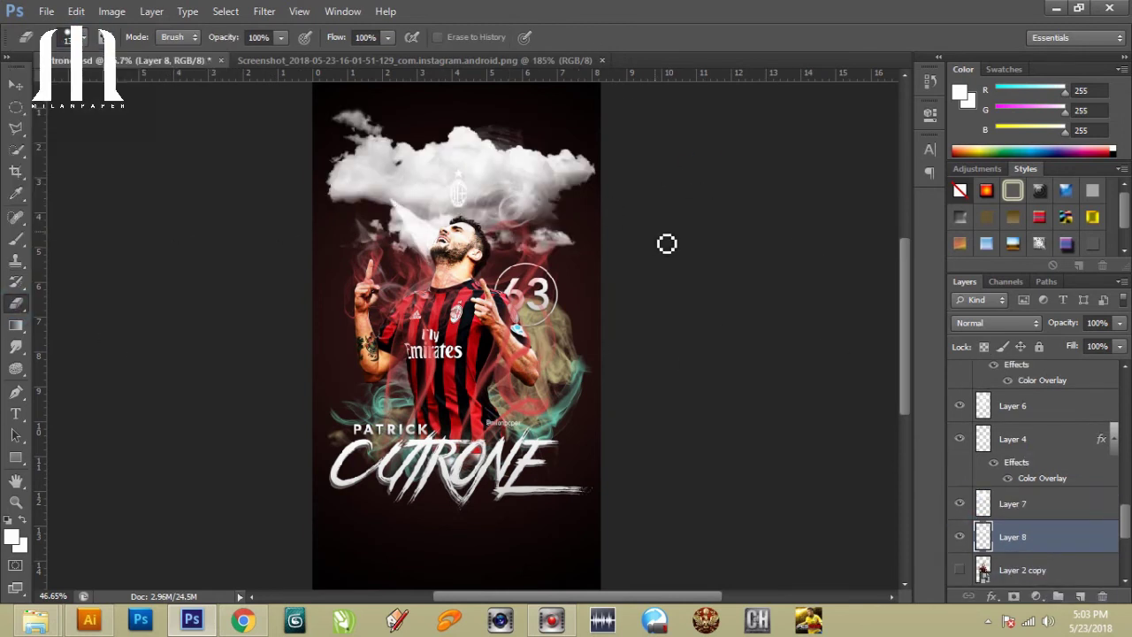
scroll(522, 354, "down", 2)
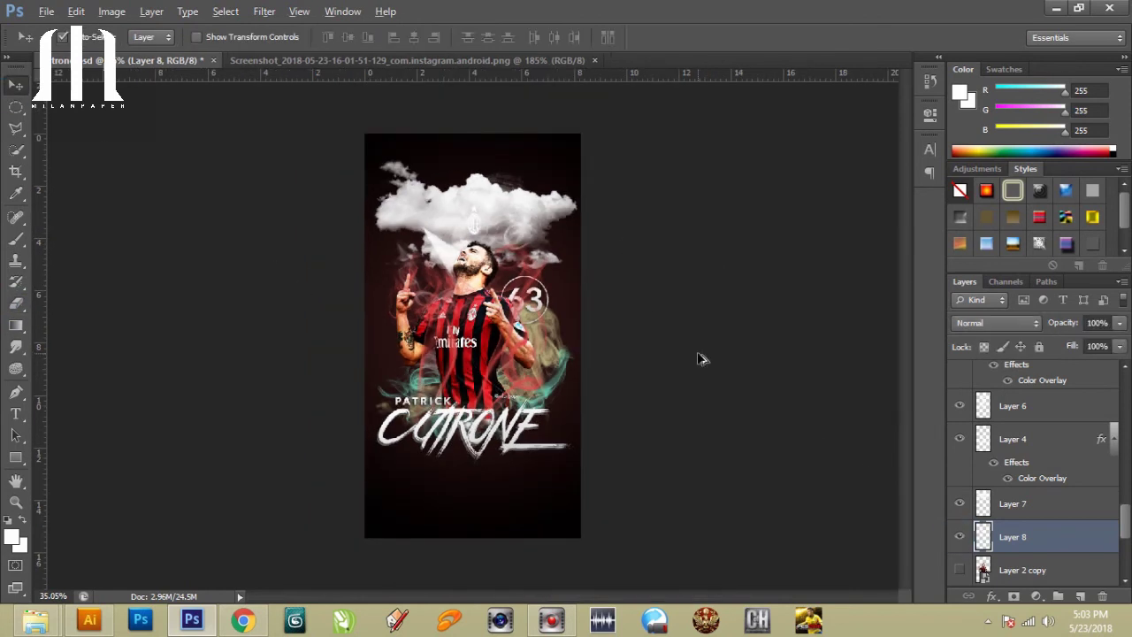
Duplicate the cloud layer and flip the copy vertically with Free Transform.
key("ctrl+j")
key("ctrl+t")
right_click(464, 245)
left_click(575, 529)
key("Return")
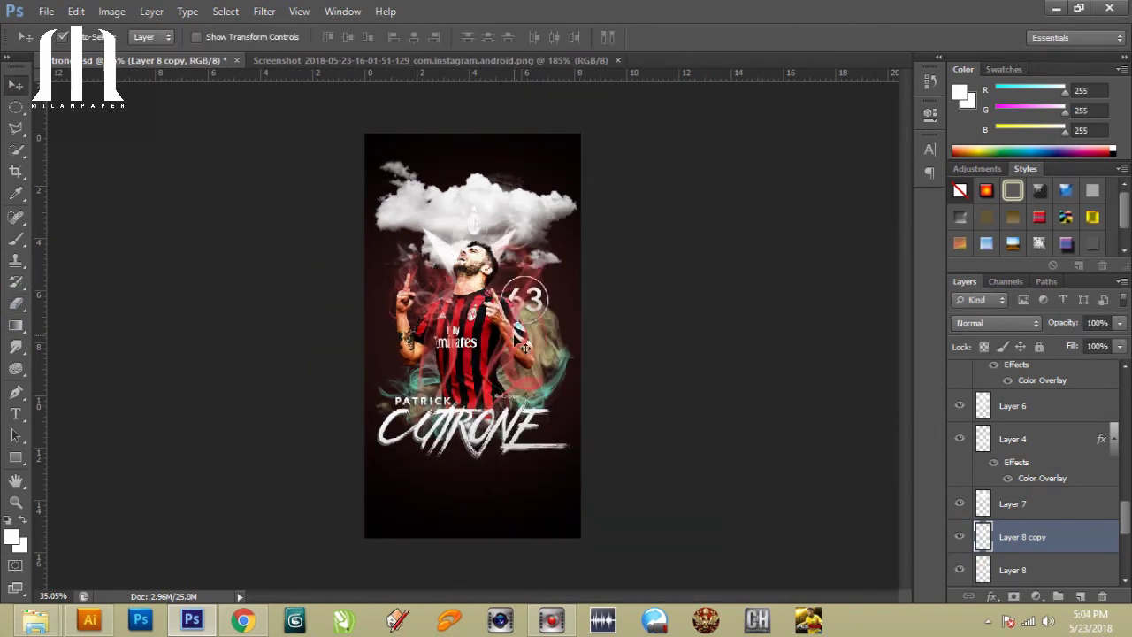
scroll(556, 227, "up", 1)
scroll(555, 227, "up", 2)
Tint Layer 7 dark red with a #7c1919 Color Overlay and paste that style onto the flipped cloud.
scroll(1049, 472, "down", 1)
left_click(960, 469)
double_click(1061, 469)
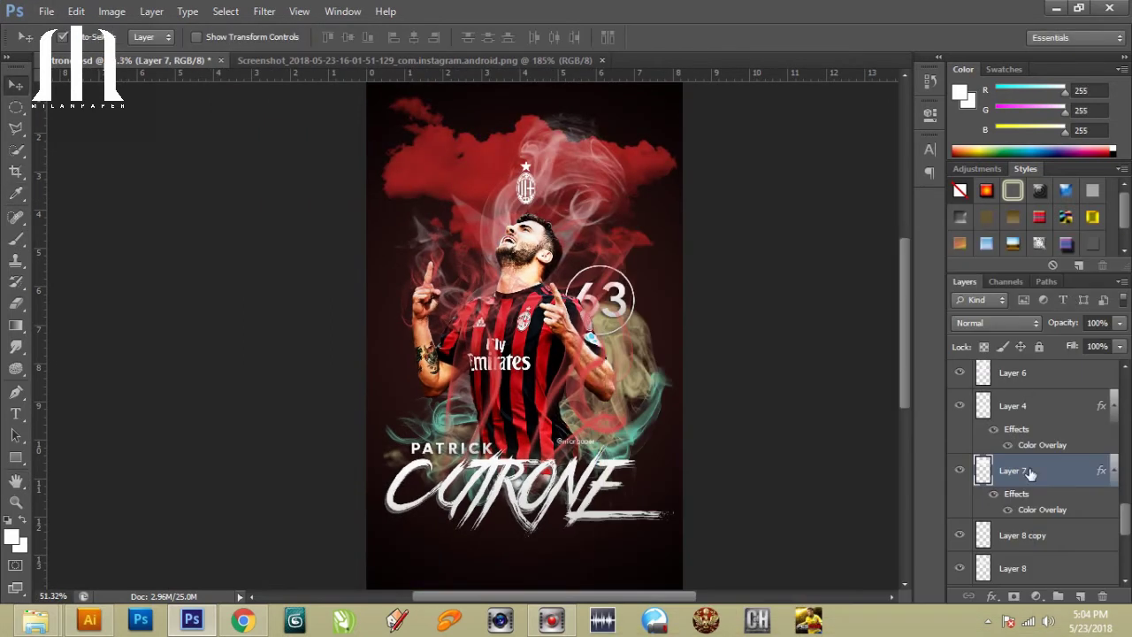
right_click(1031, 473)
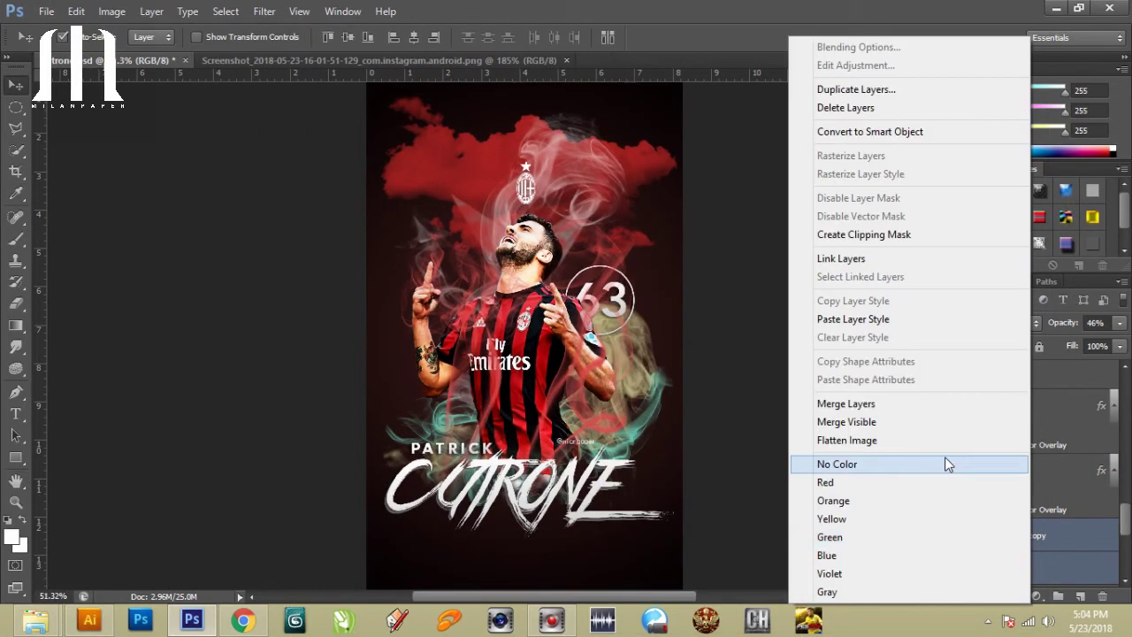
Stamp another cloud near the player's face on new Layer 9 and paste the red overlay style onto it.
left_click(1080, 596)
key("b")
left_click(81, 37)
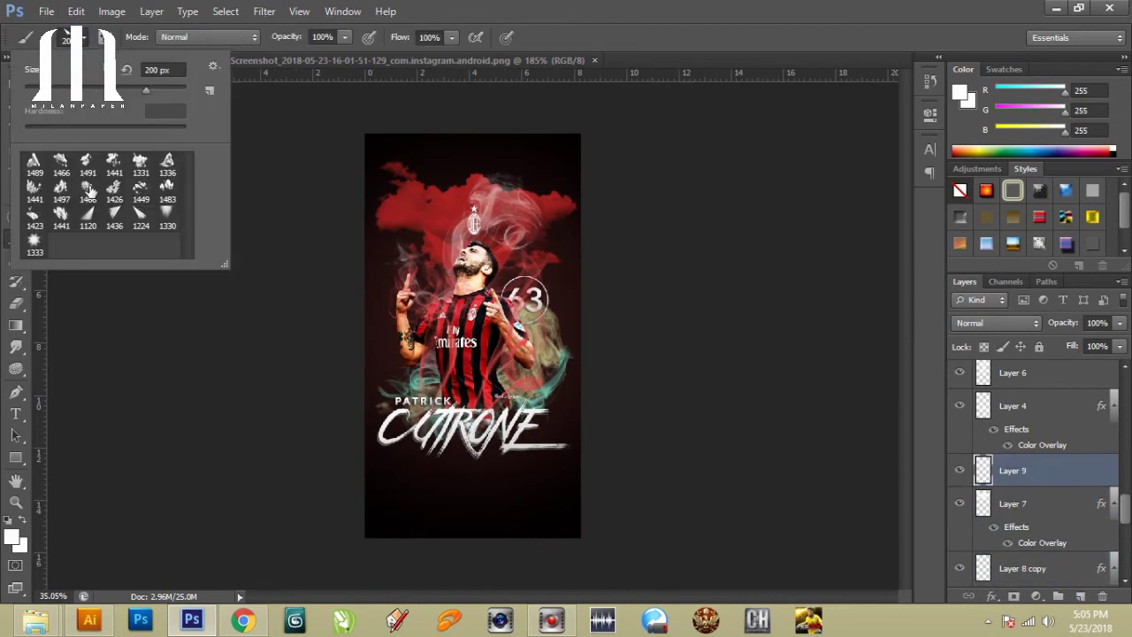
left_click(266, 211)
right_click(1030, 470)
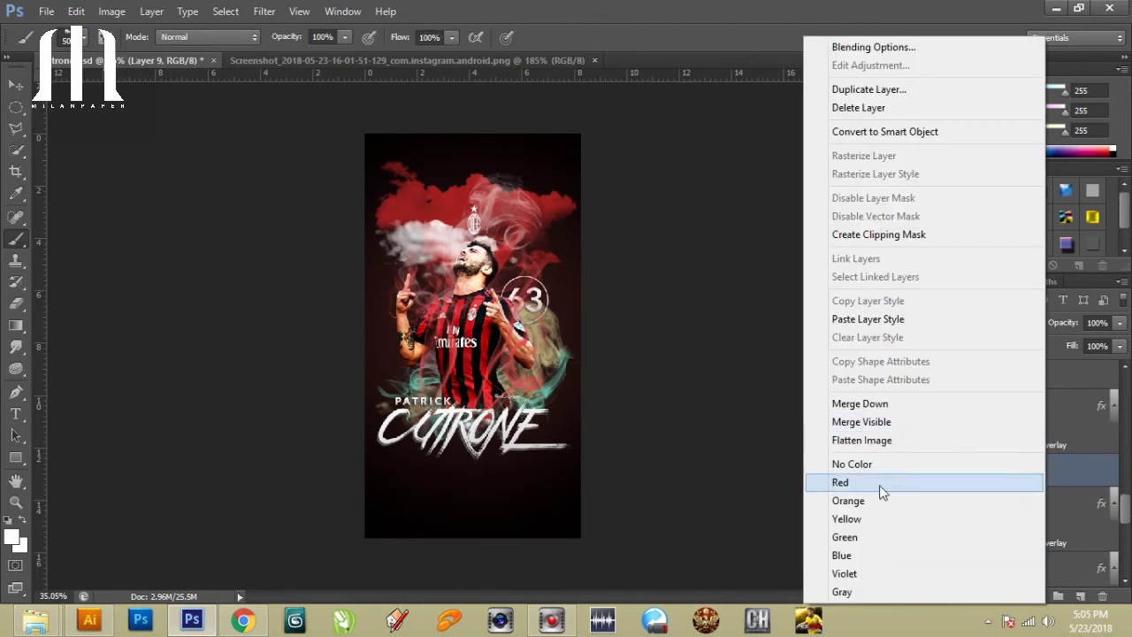
left_click(885, 364)
scroll(623, 258, "up", 1)
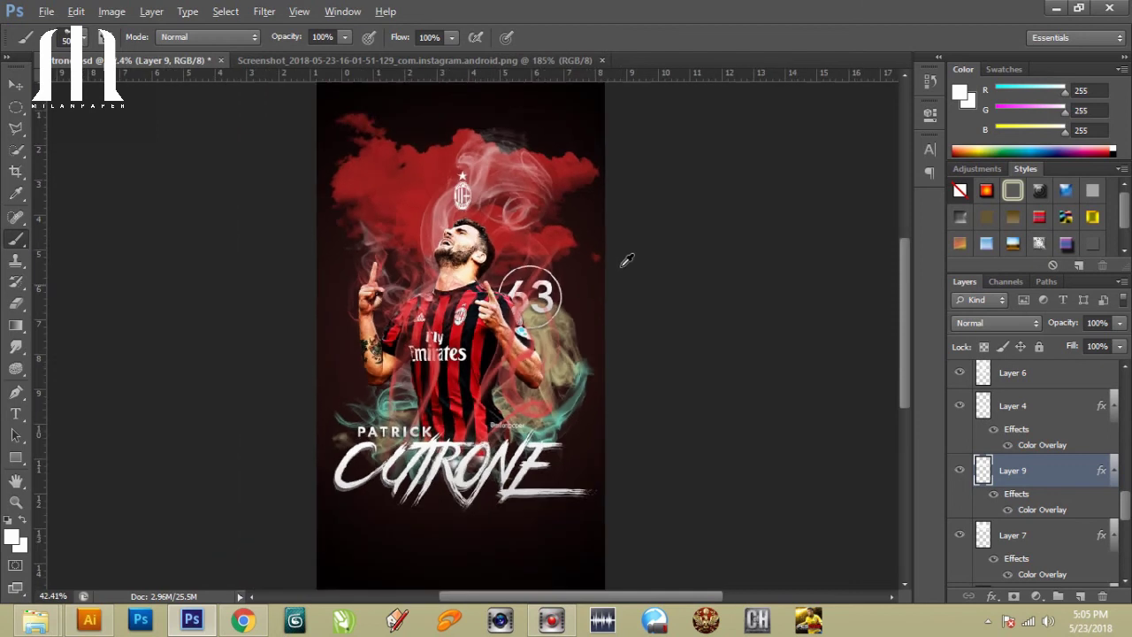
scroll(624, 260, "up", 1)
key("v")
scroll(960, 379, "up", 5)
scroll(644, 331, "up", 1)
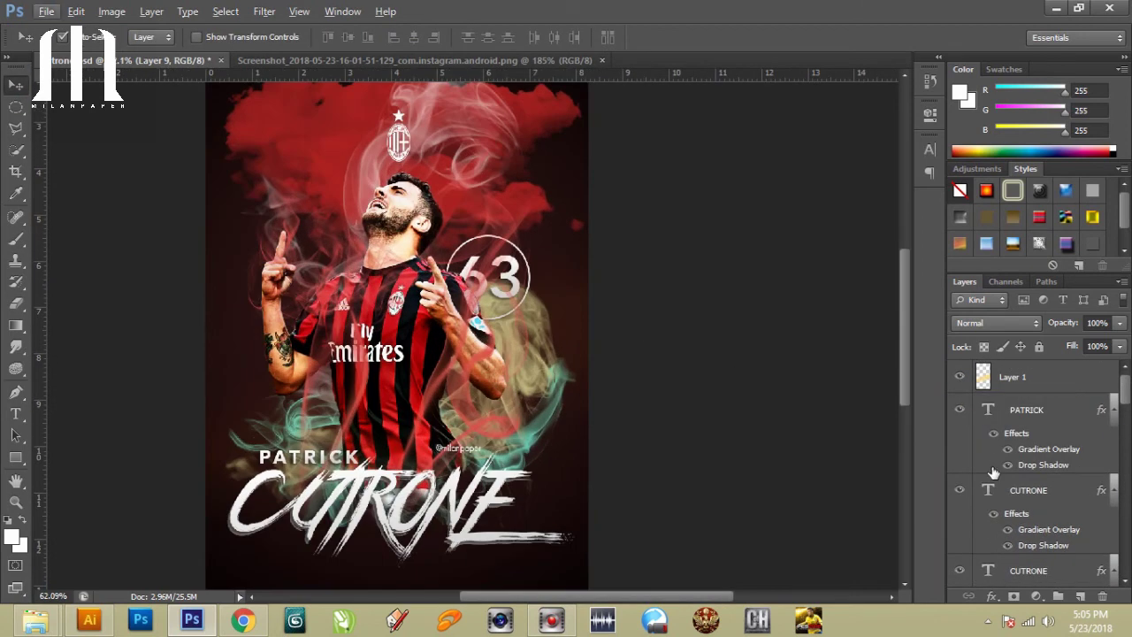
Place the logo and scale it down proportionally below CUTRONE.
left_click(526, 476)
key("ctrl+t")
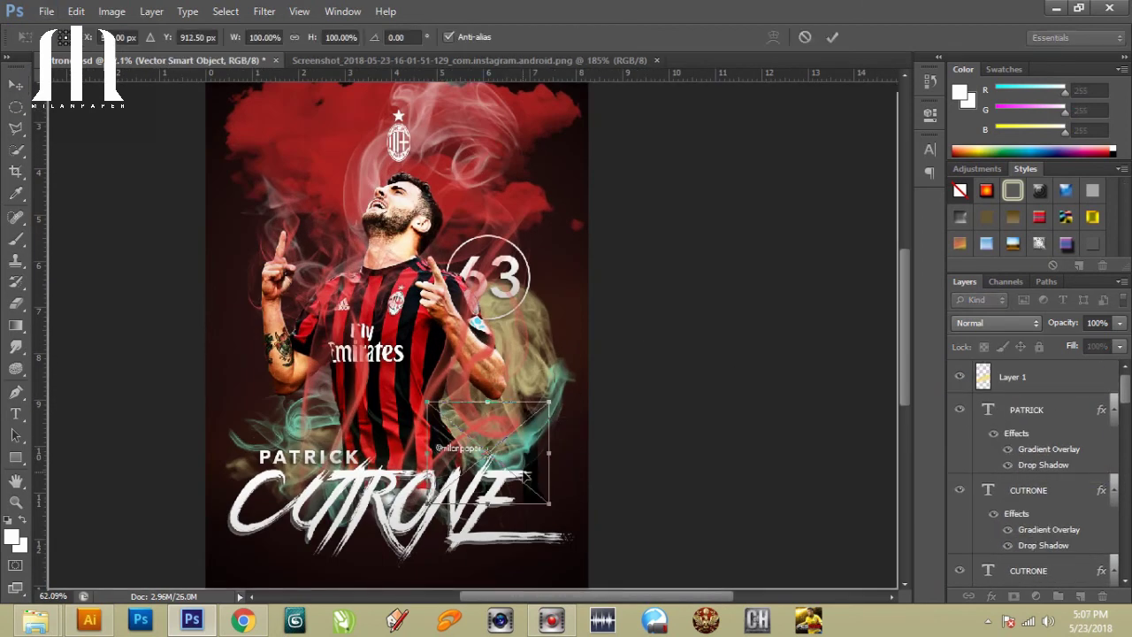
key("Return")
key("ctrl+t")
left_click_drag(527, 476, 476, 459)
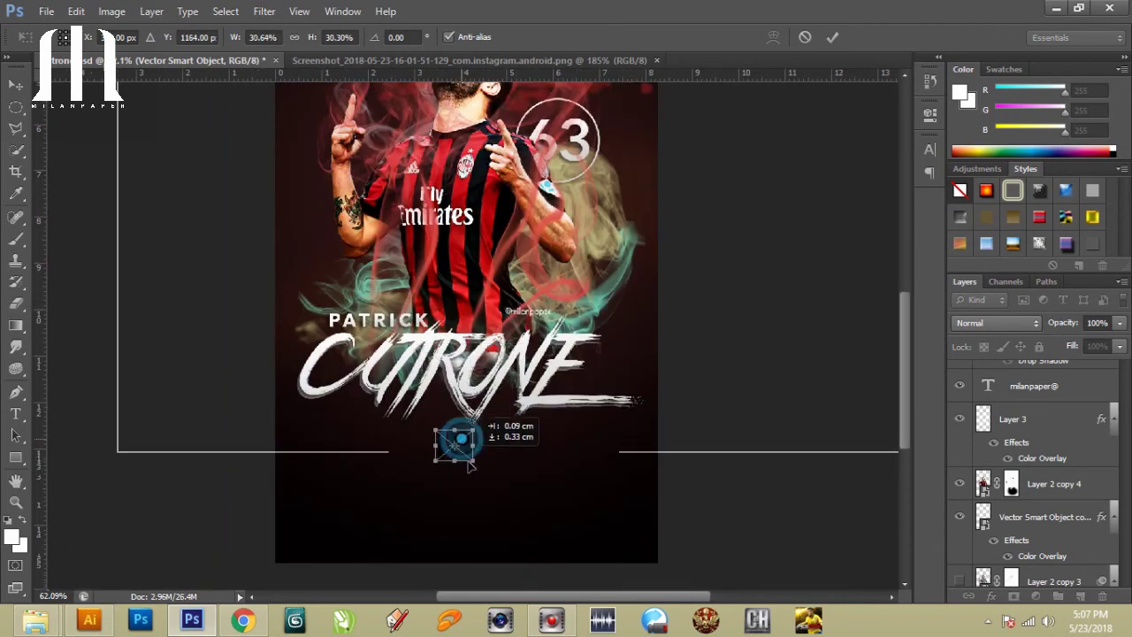
key("Return")
scroll(467, 525, "down", 1)
scroll(1044, 495, "down", 2)
Add a Color Overlay to the logo, centre it under the name, and duplicate its layer.
double_click(1095, 508)
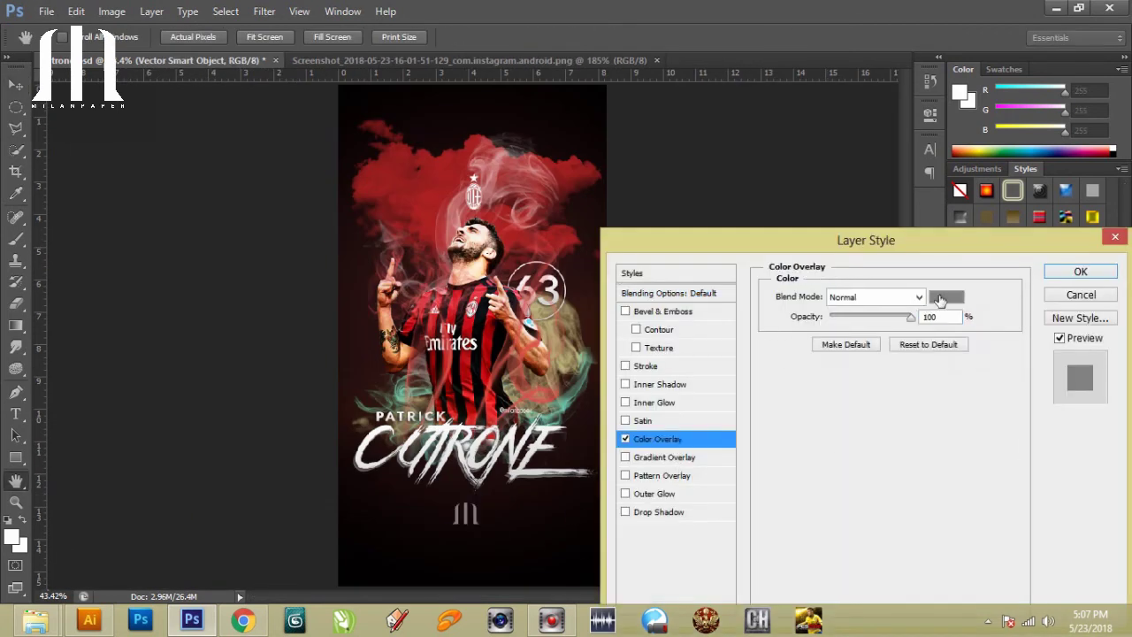
key("Return")
key("ctrl+t")
left_click_drag(529, 524, 533, 528)
key("Return")
key("ctrl+j")
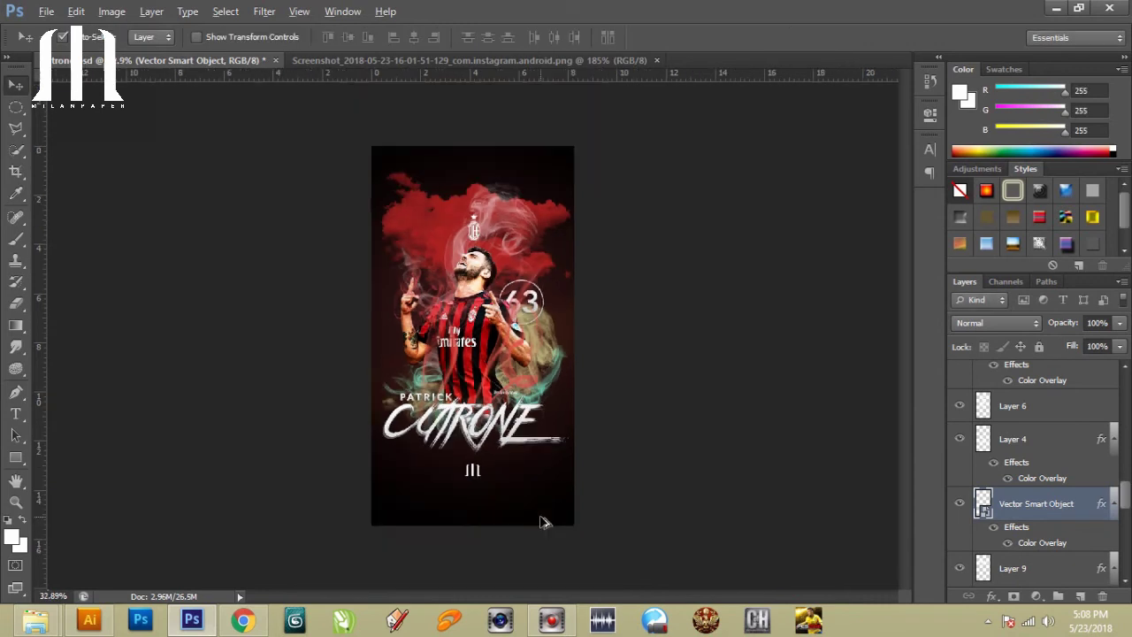
scroll(483, 203, "up", 3)
scroll(834, 450, "down", 3)
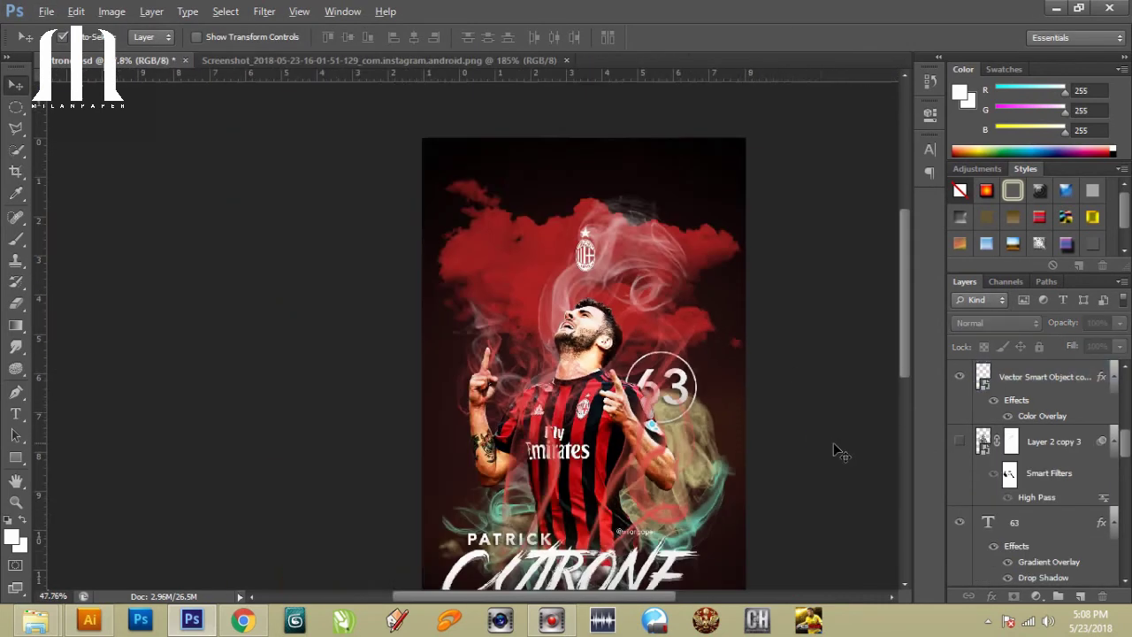
scroll(643, 241, "up", 1)
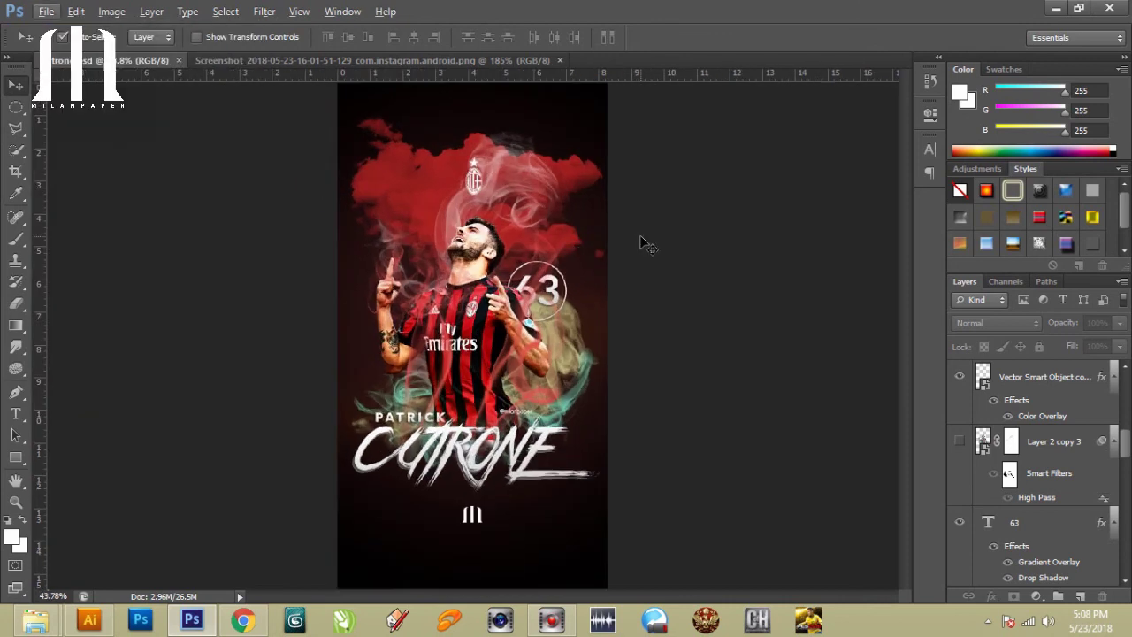